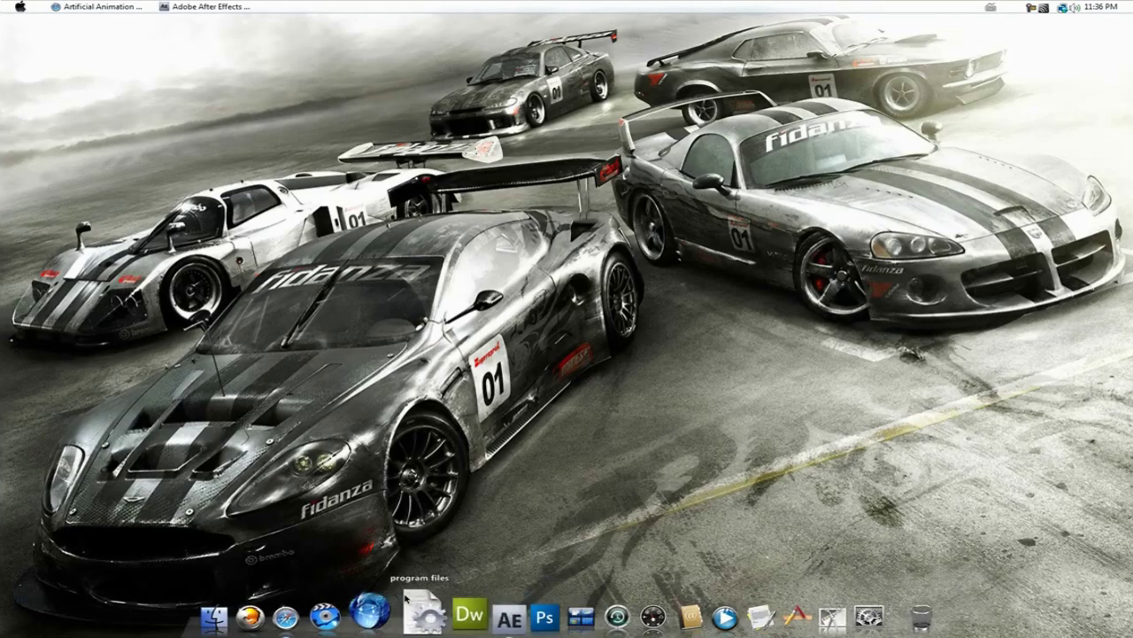
# Bring After Effects forward and maximize the FINAL composition viewer with the vignette layer deselected
pyautogui.click(485, 609)
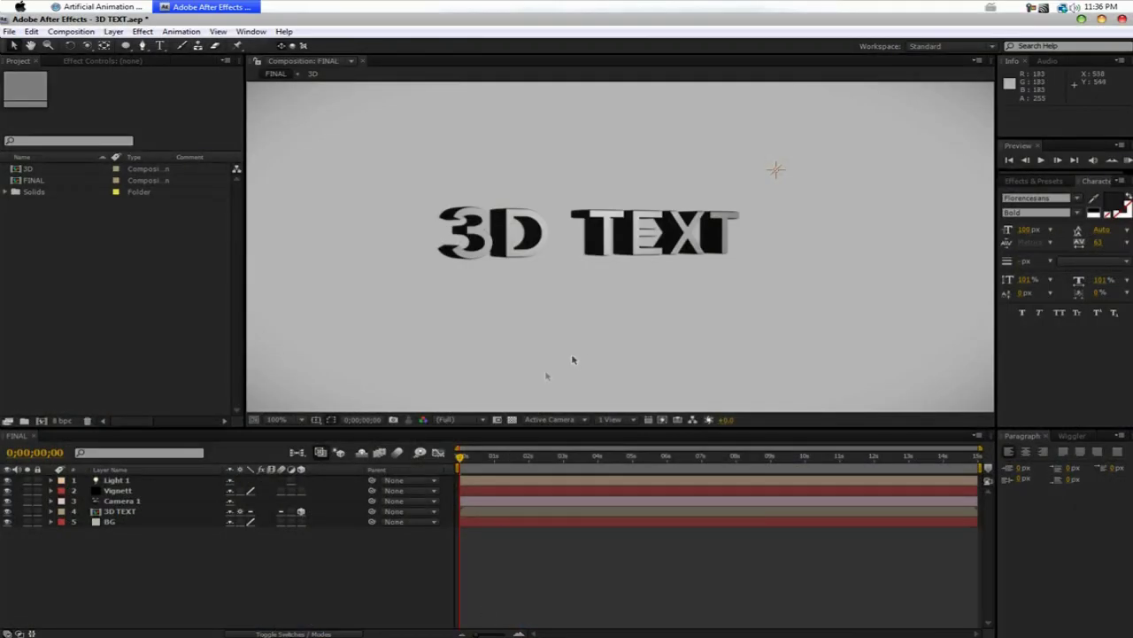
pyautogui.click(599, 354)
pyautogui.press('`')
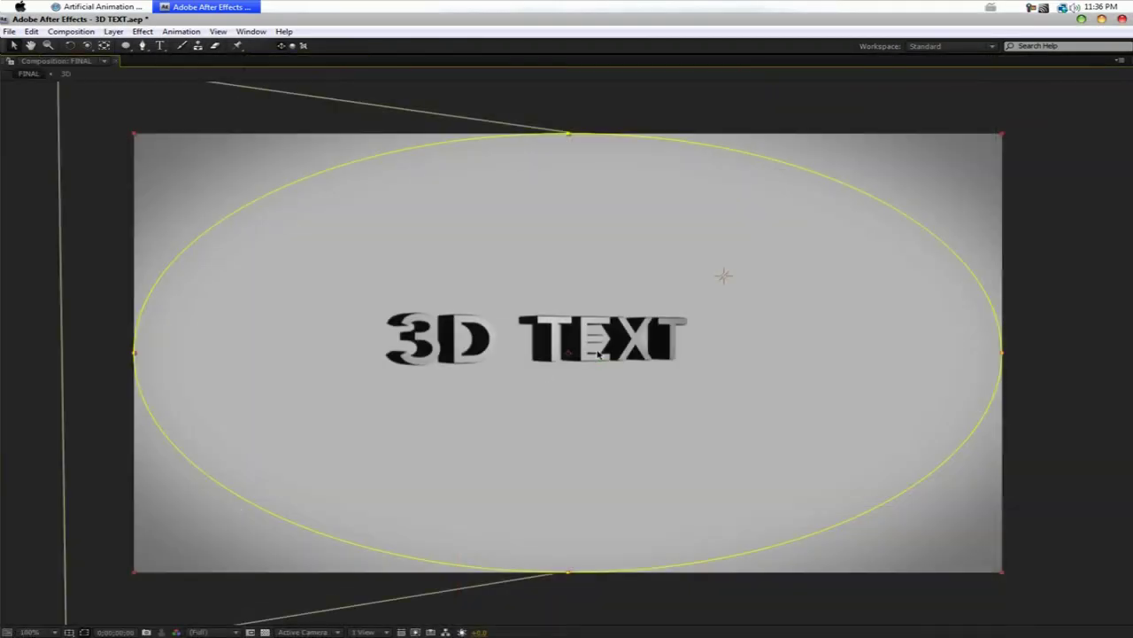
pyautogui.click(1027, 392)
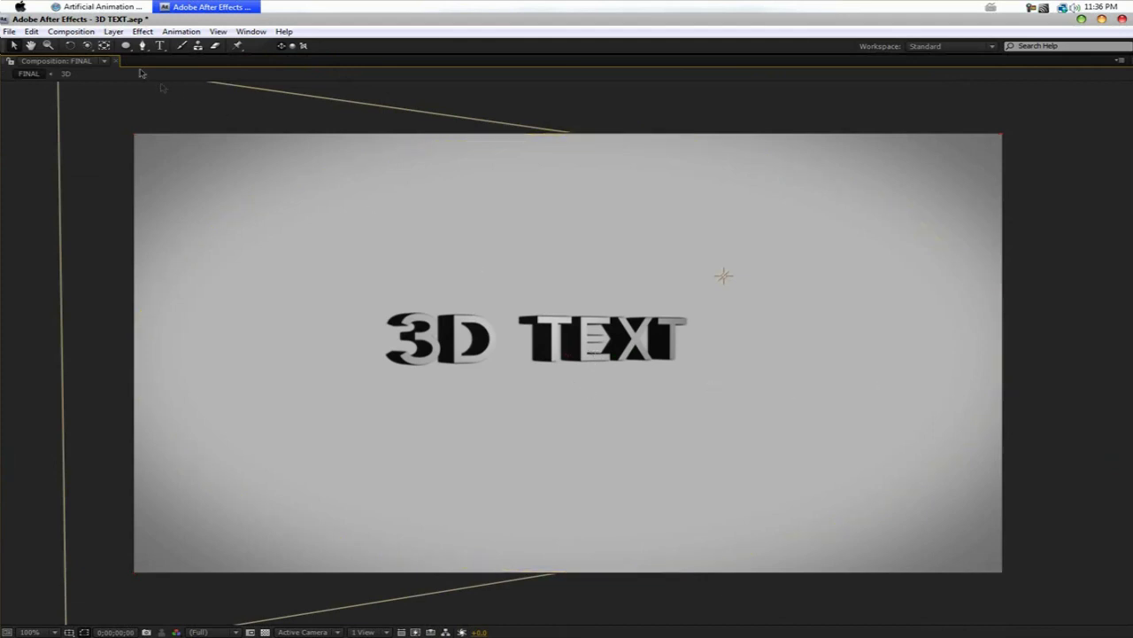
# Orbit the camera slightly around the 3D TEXT to reveal its extrusion
pyautogui.click(86, 45)
pyautogui.click(609, 363)
pyautogui.moveTo(609, 363); pyautogui.dragTo(623, 361)
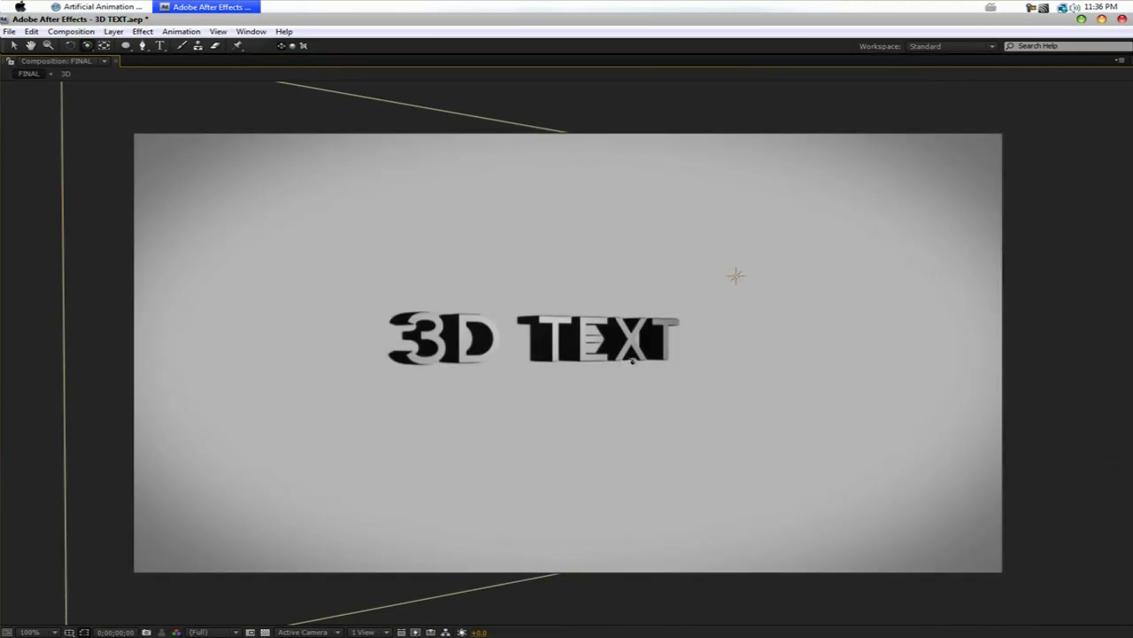
pyautogui.moveTo(621, 363); pyautogui.dragTo(605, 370)
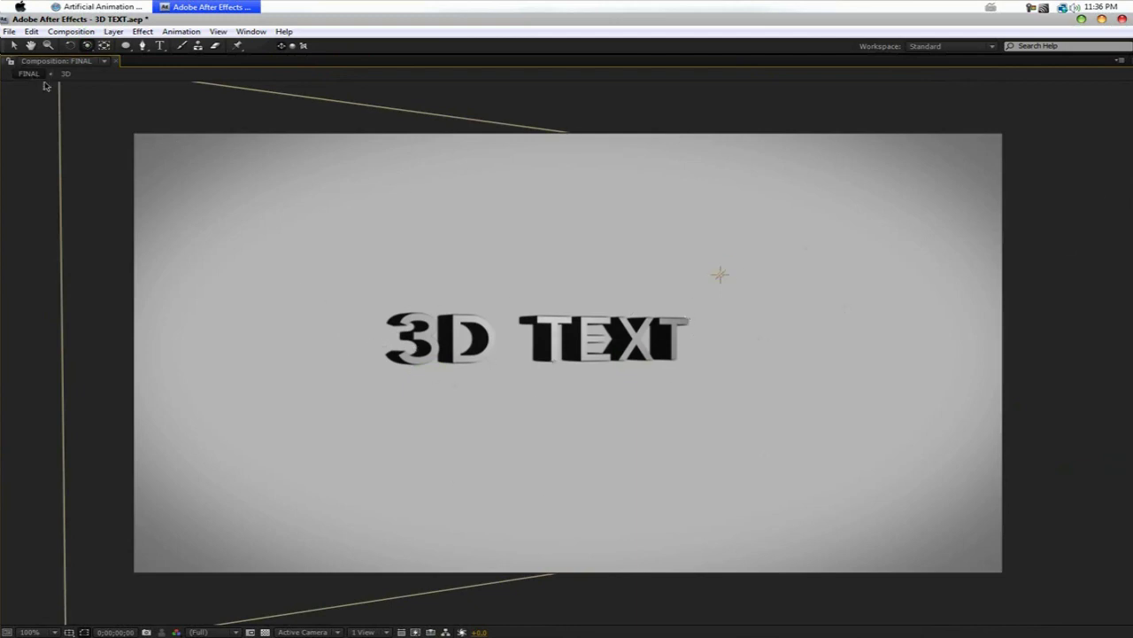
# Restore the full workspace and create a new composition, Comp 1, with default settings
pyautogui.press('`')
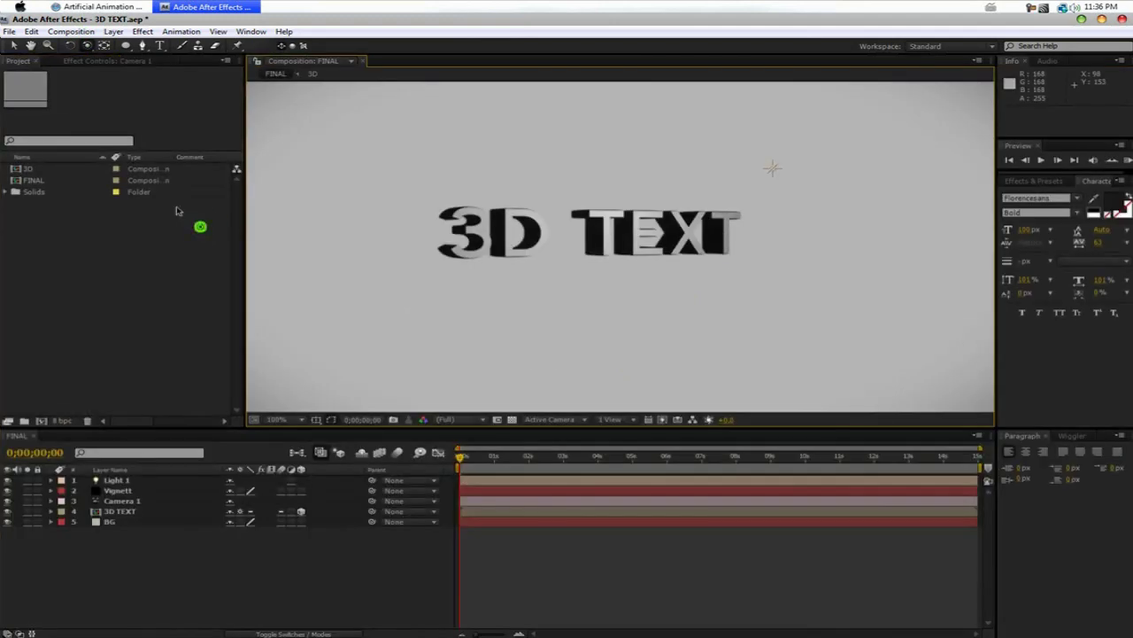
pyautogui.click(71, 31)
pyautogui.click(76, 46)
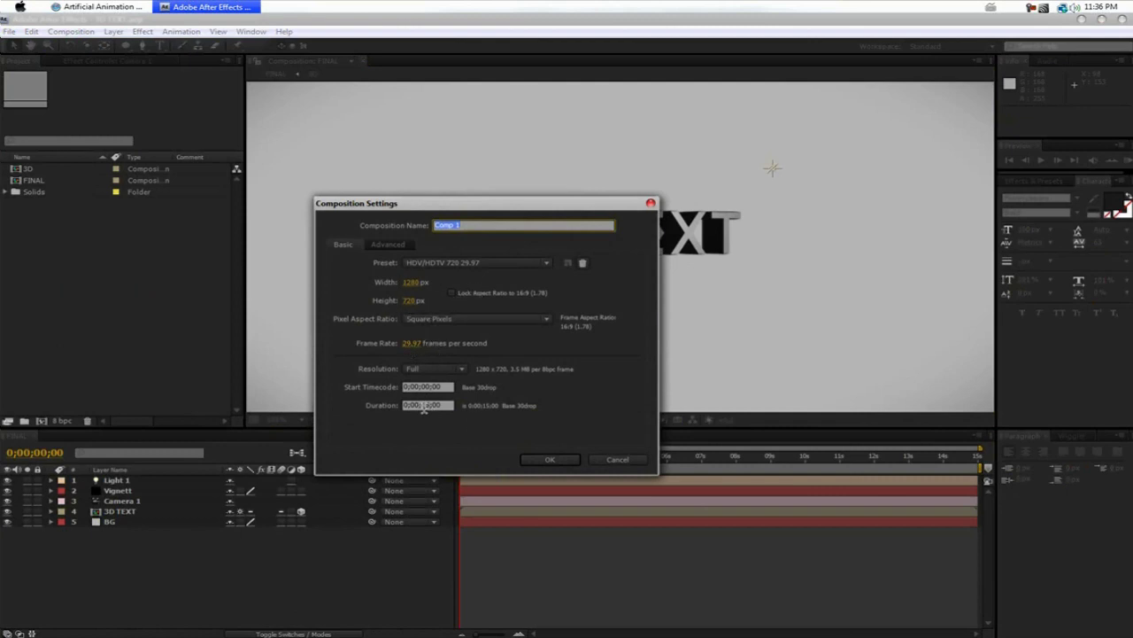
pyautogui.click(557, 461)
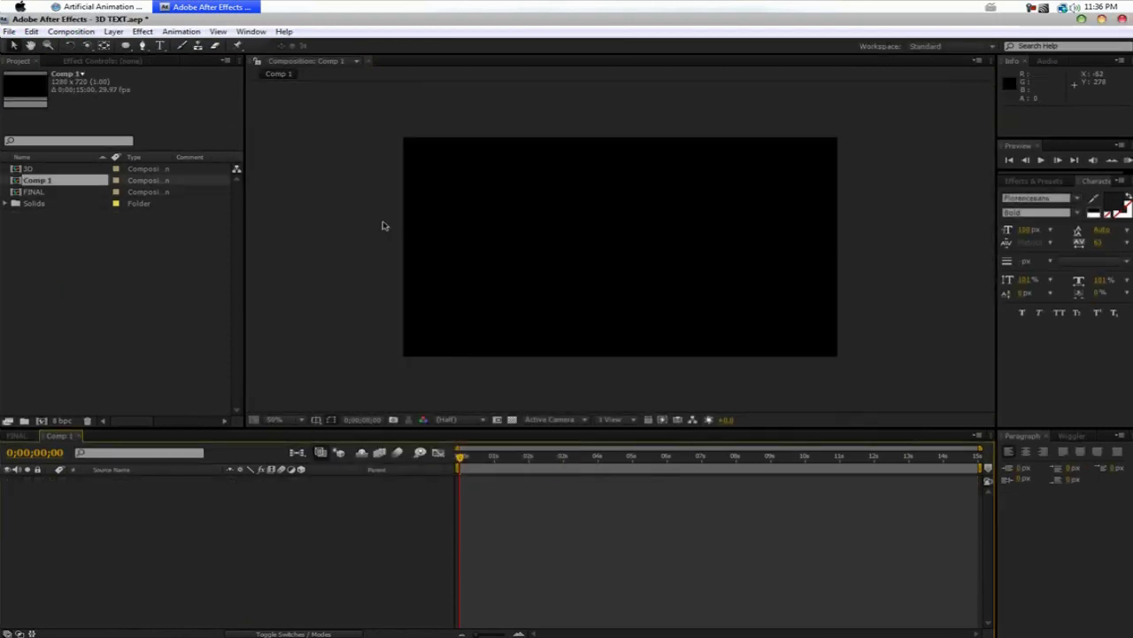
# Add a white text layer reading '3D TEXT' in Comp 1
pyautogui.click(160, 45)
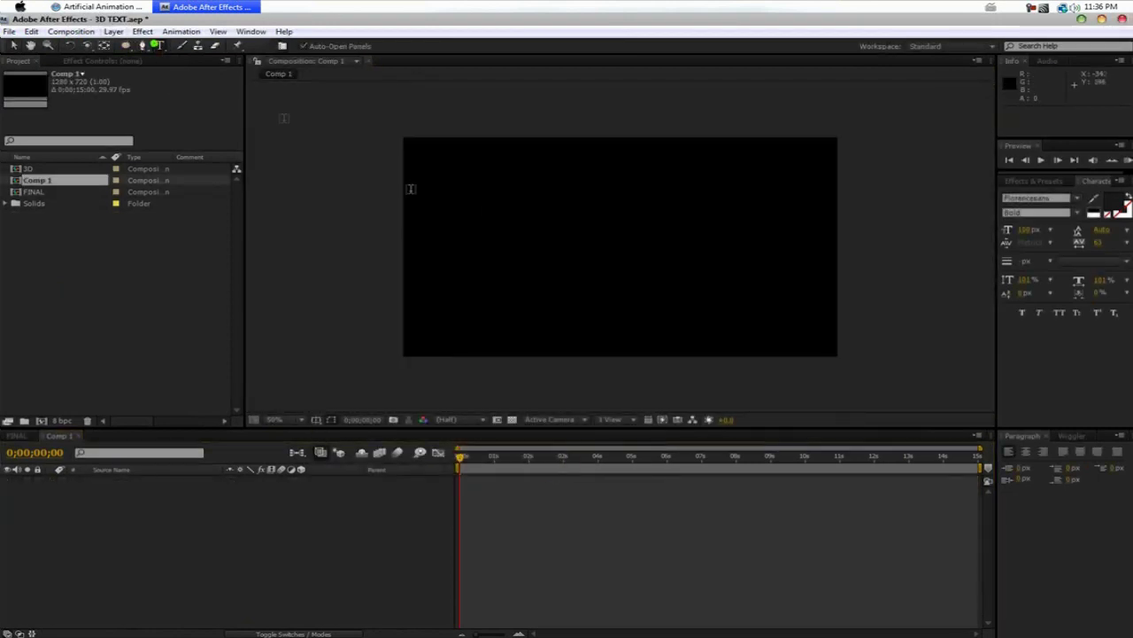
pyautogui.click(513, 254)
pyautogui.click(1118, 207)
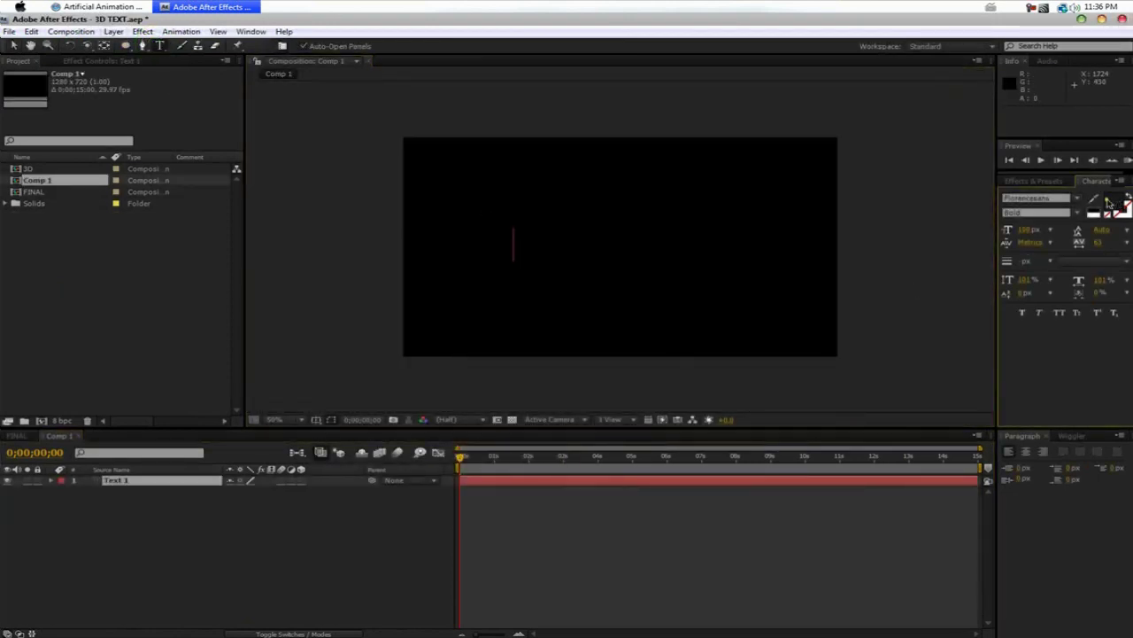
pyautogui.click(475, 393)
pyautogui.write('3D TEXT')
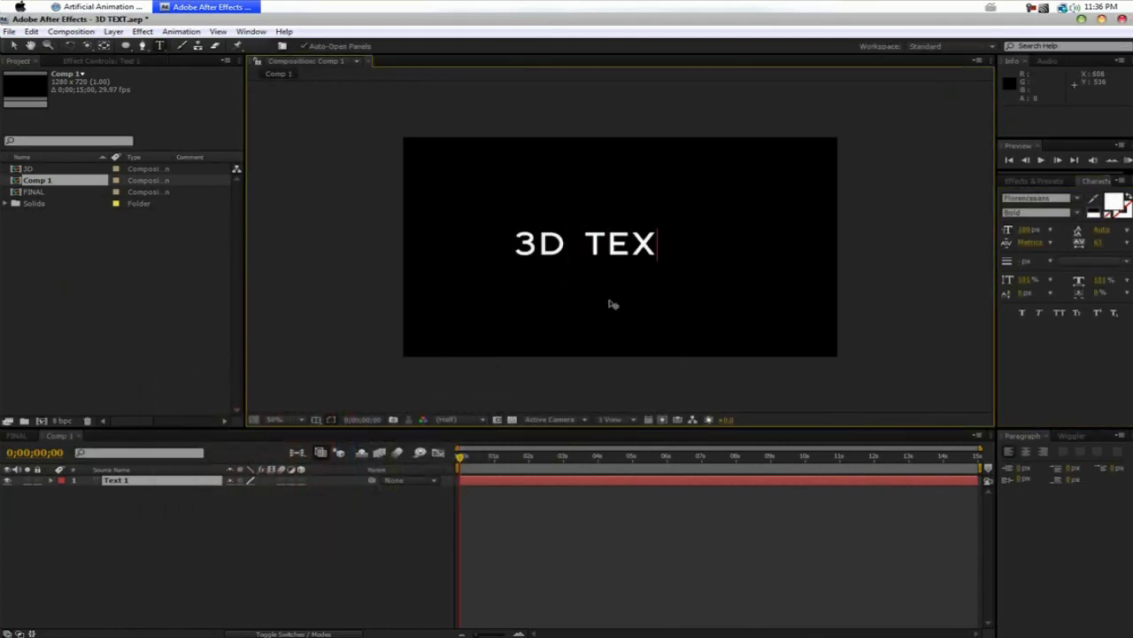
pyautogui.click(12, 45)
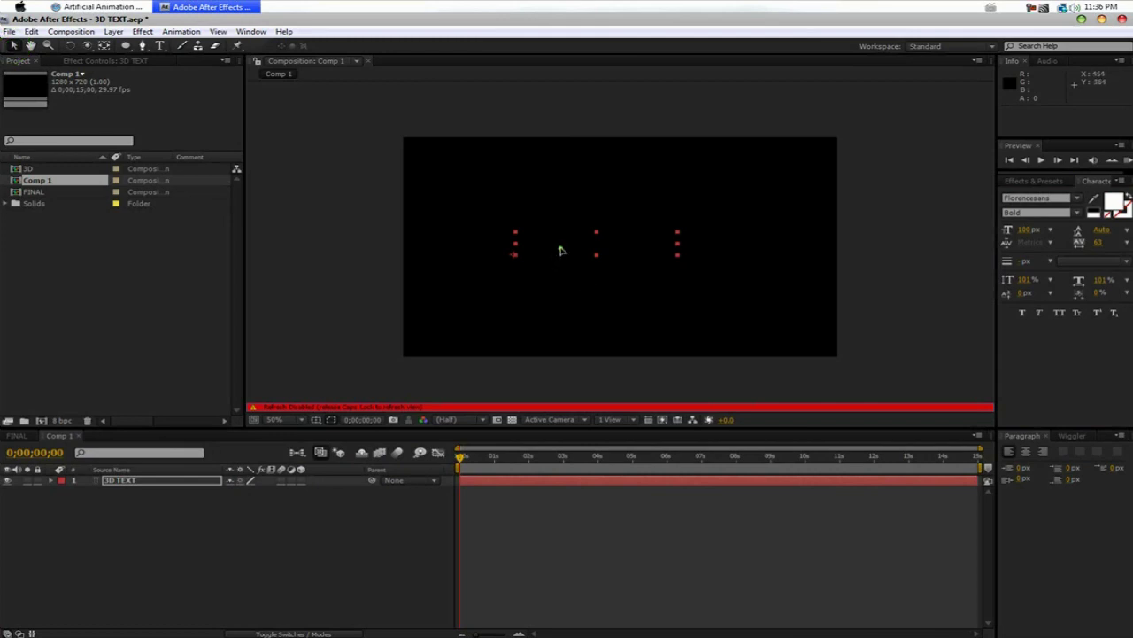
# Nudge the 3D TEXT layer slightly up and right and enable its 3D switch
pyautogui.press('capslock')
pyautogui.moveTo(561, 252); pyautogui.dragTo(595, 252)
pyautogui.click(468, 374)
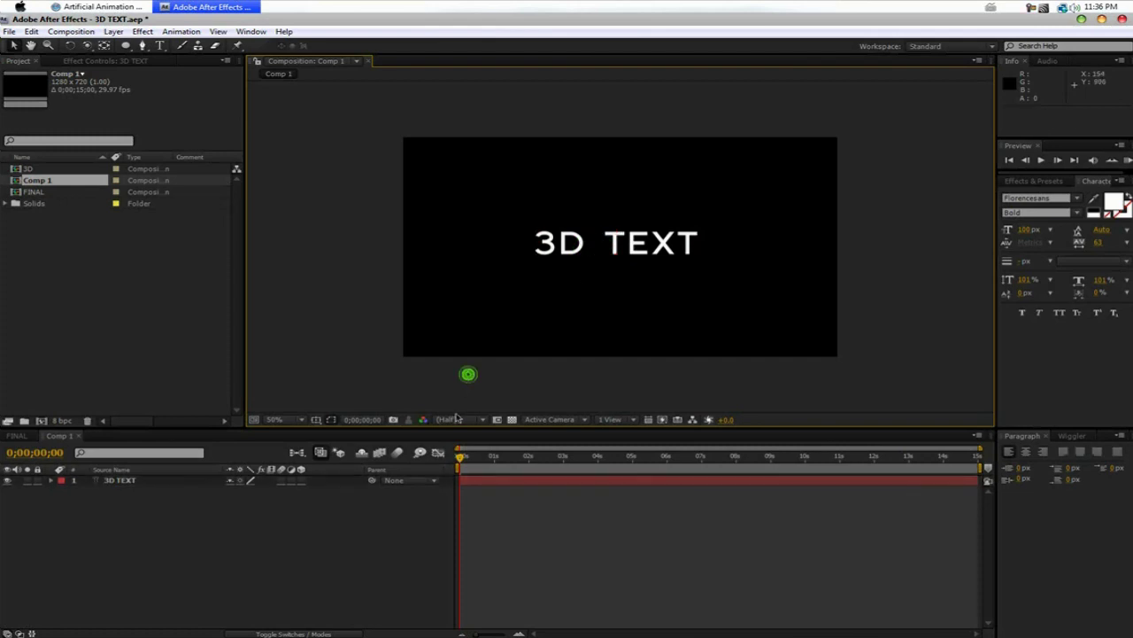
pyautogui.click(301, 480)
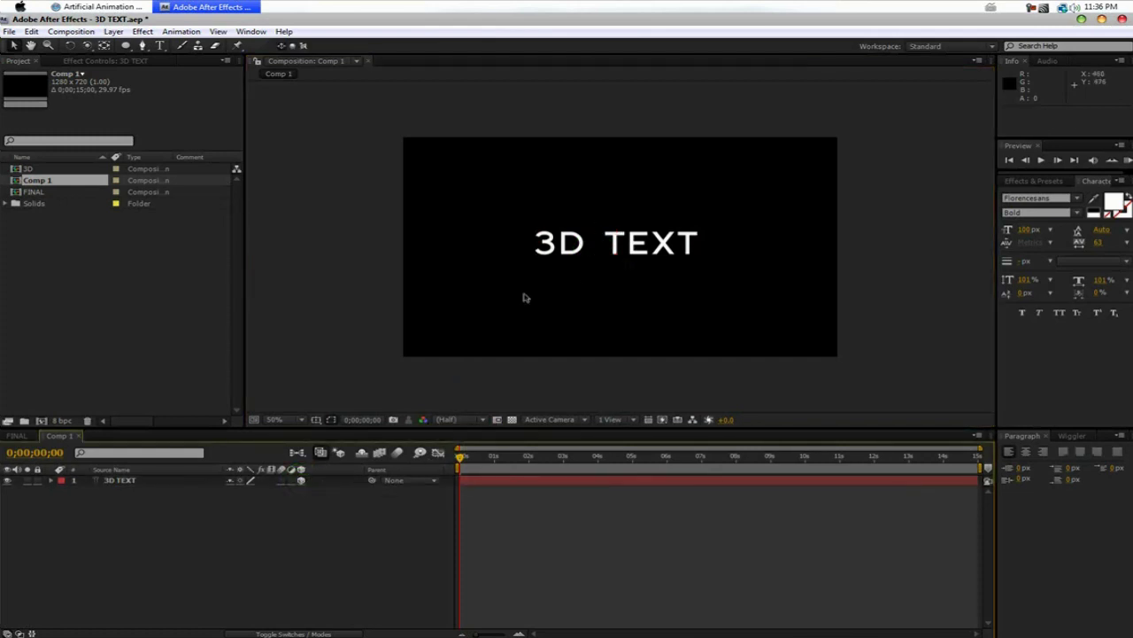
# Switch the 3D view to Top, zoom to 200%, and select the 3D TEXT layer
pyautogui.click(554, 421)
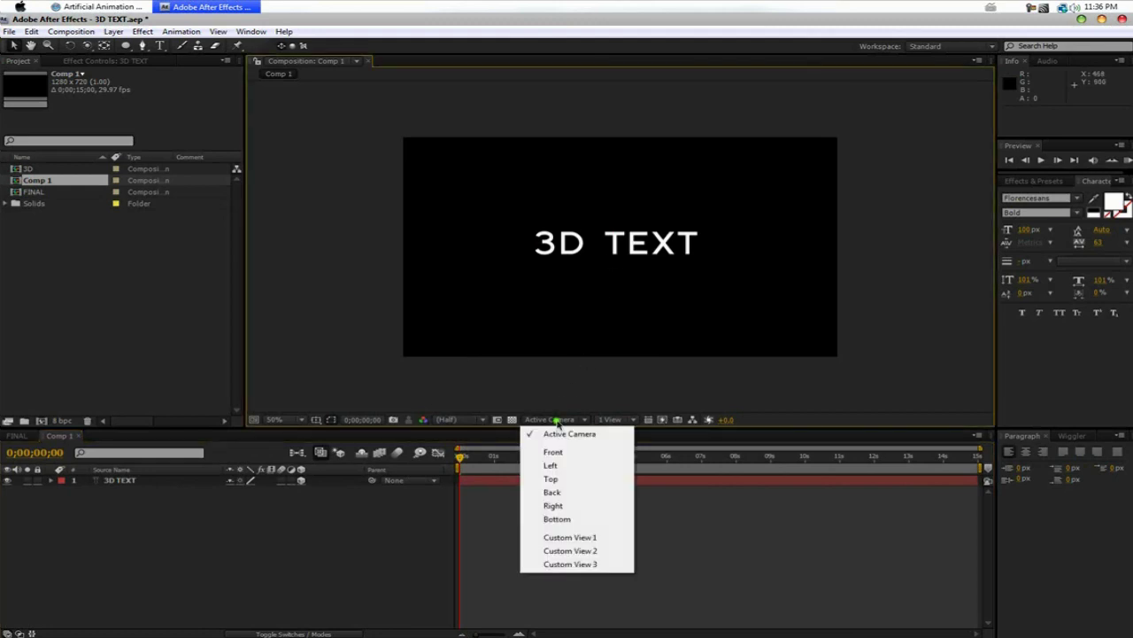
pyautogui.click(562, 483)
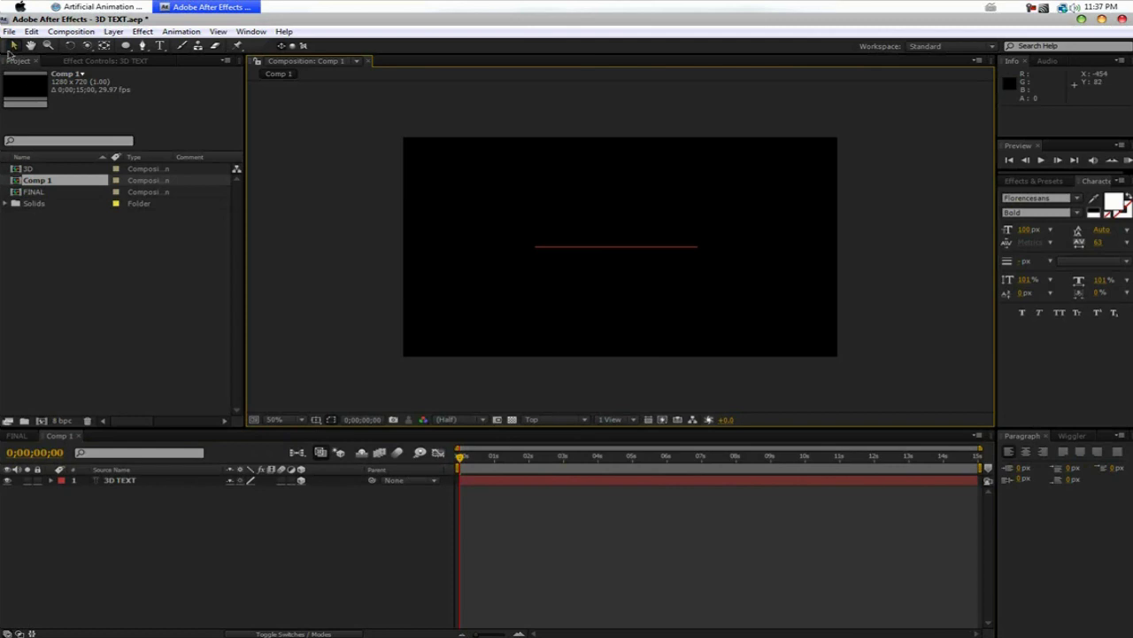
pyautogui.press('.')
pyautogui.press('.')
pyautogui.click(506, 246)
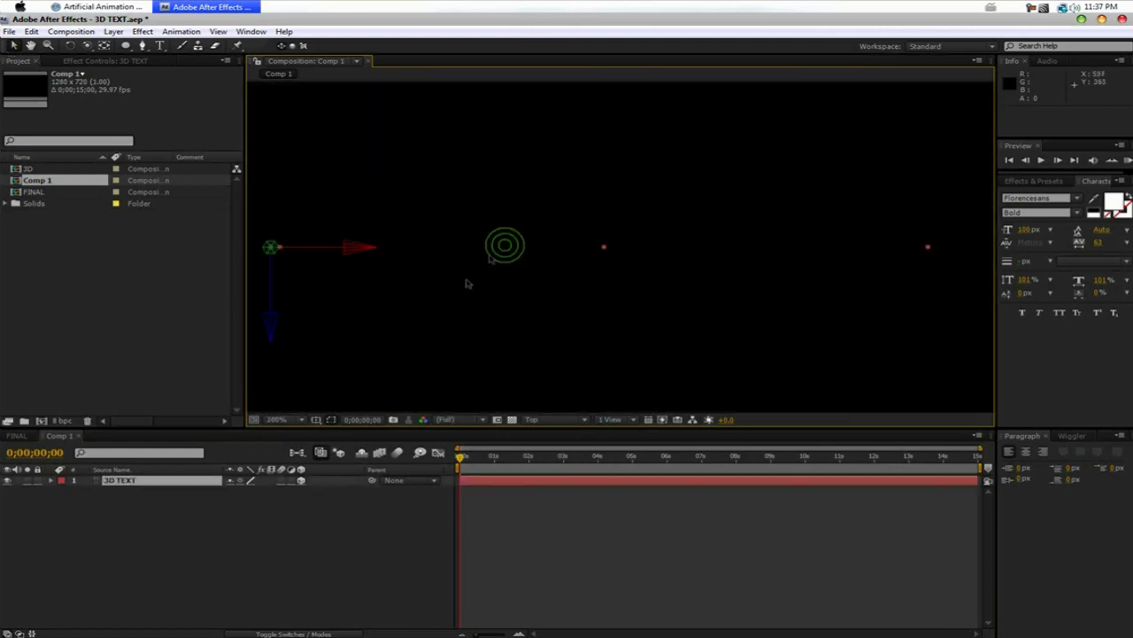
pyautogui.click(467, 284)
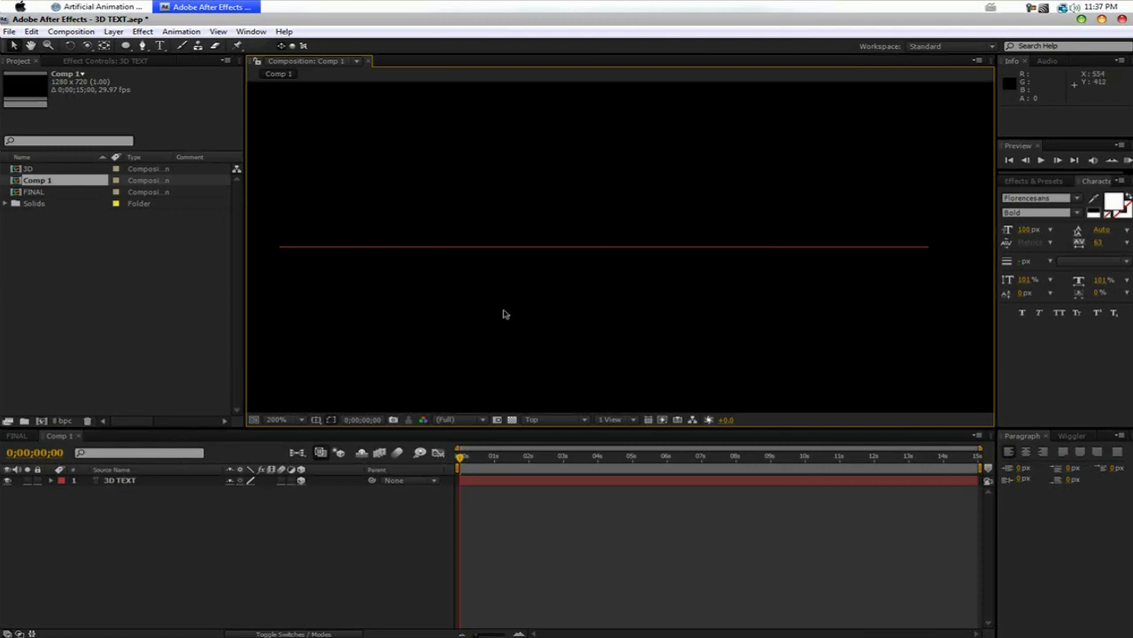
pyautogui.click(130, 481)
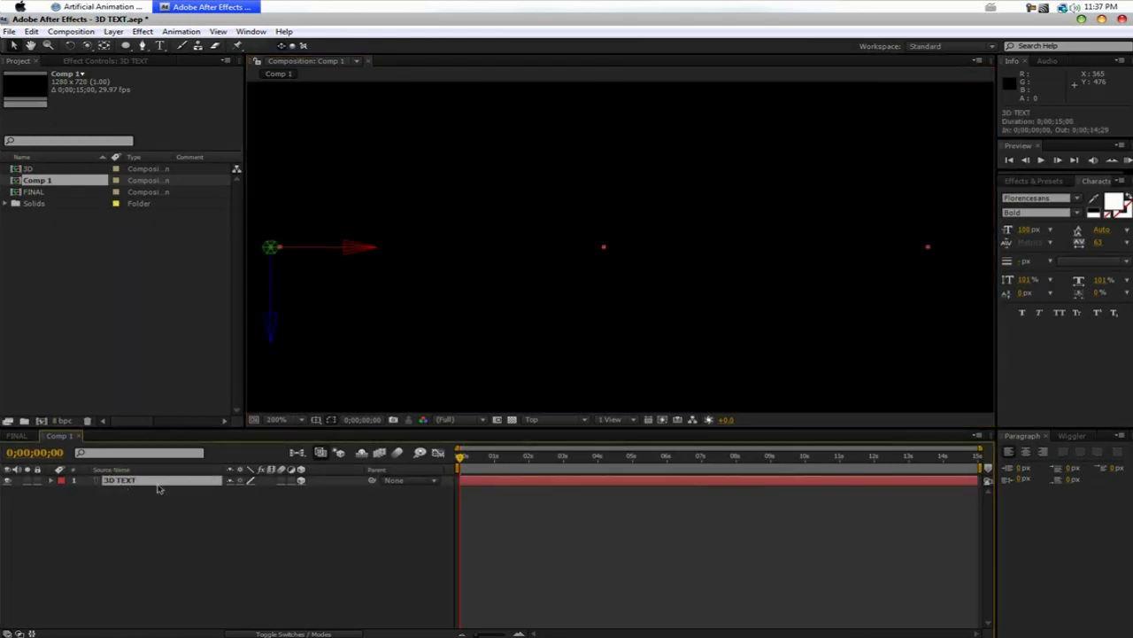
# Duplicate the text layer twice, offsetting 3D TEXT 2 and 3D TEXT 3 slightly in depth
pyautogui.press('super+d')
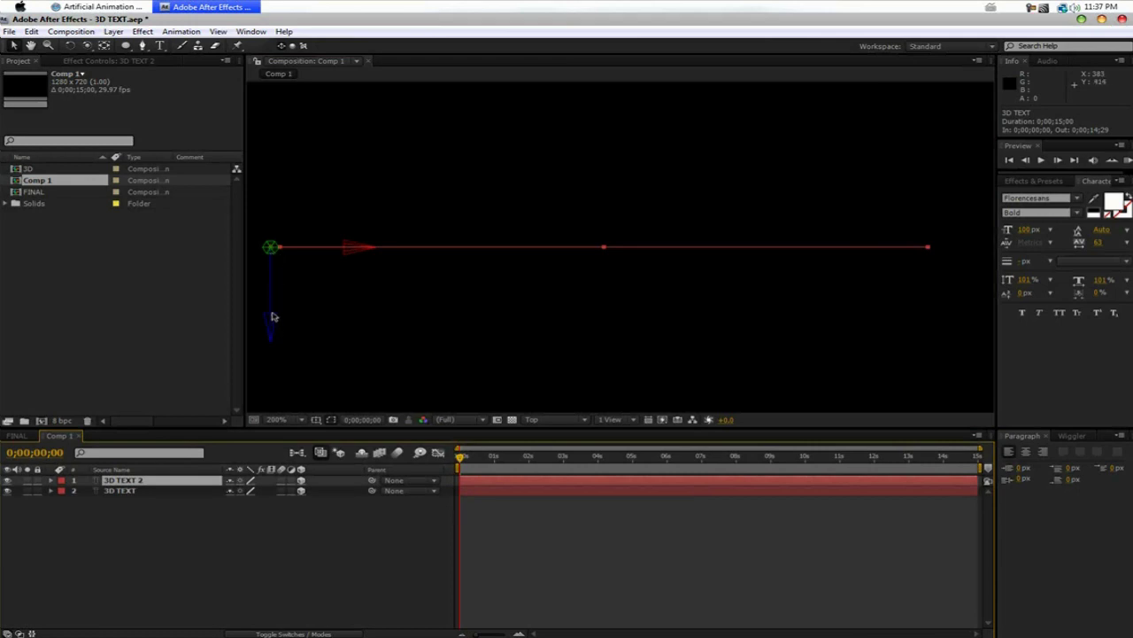
pyautogui.moveTo(272, 313)
pyautogui.mouseDown()
pyautogui.moveTo(287, 188)
pyautogui.moveTo(284, 404)
pyautogui.moveTo(278, 310)
pyautogui.mouseUp()
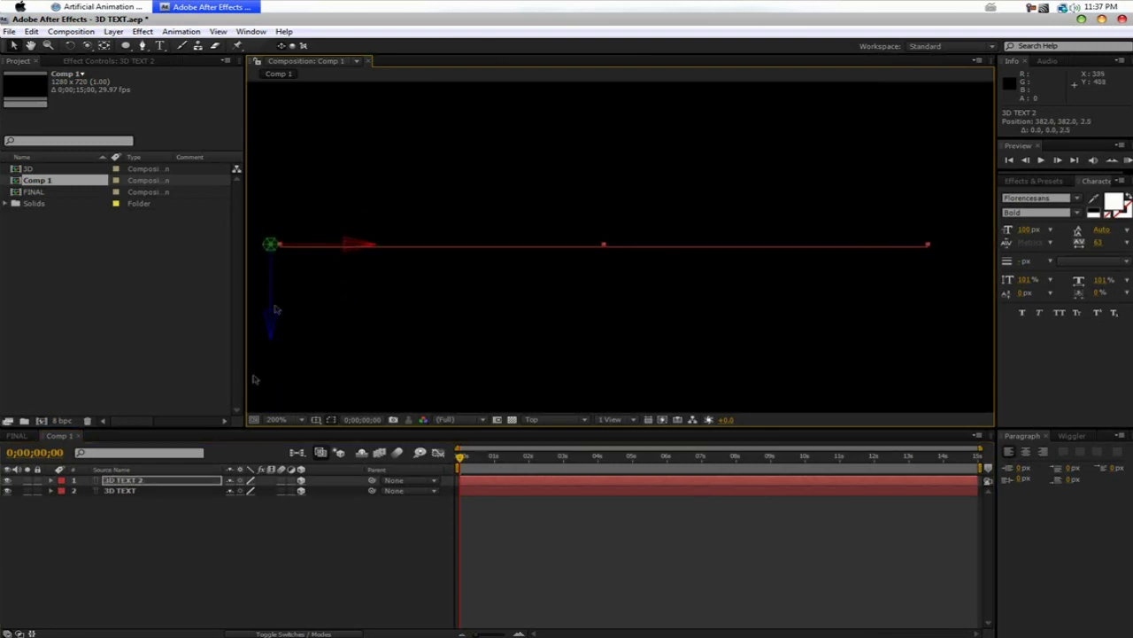
pyautogui.click(162, 483)
pyautogui.press('super+d')
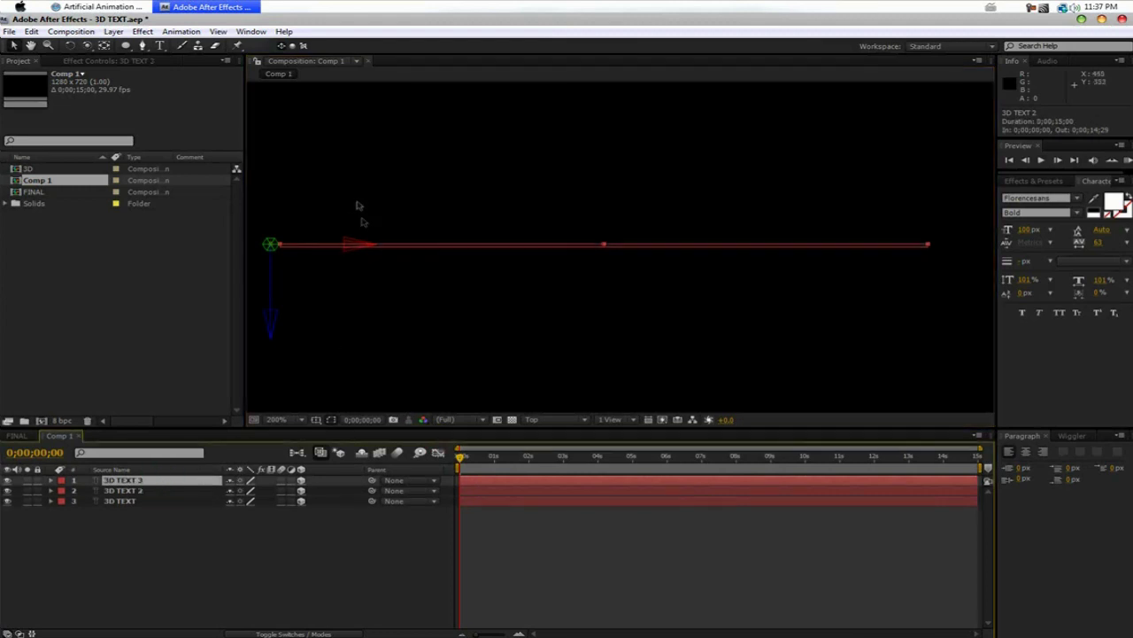
pyautogui.moveTo(274, 278); pyautogui.dragTo(274, 274)
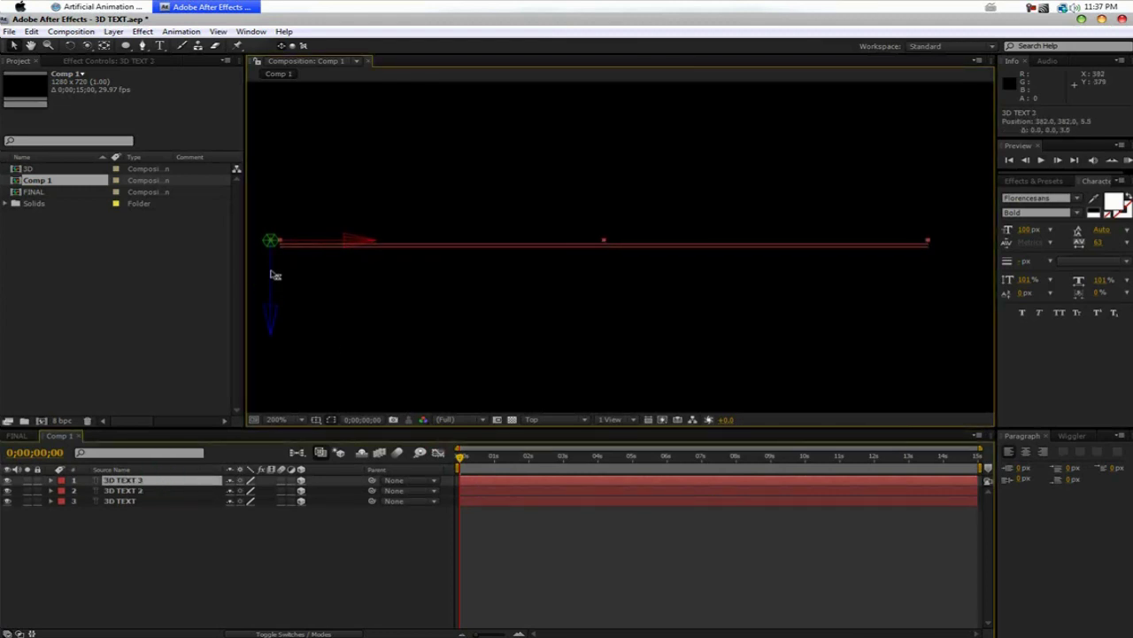
# Select the 3D TEXT and 3D TEXT 2 layers in the timeline
pyautogui.click(213, 521)
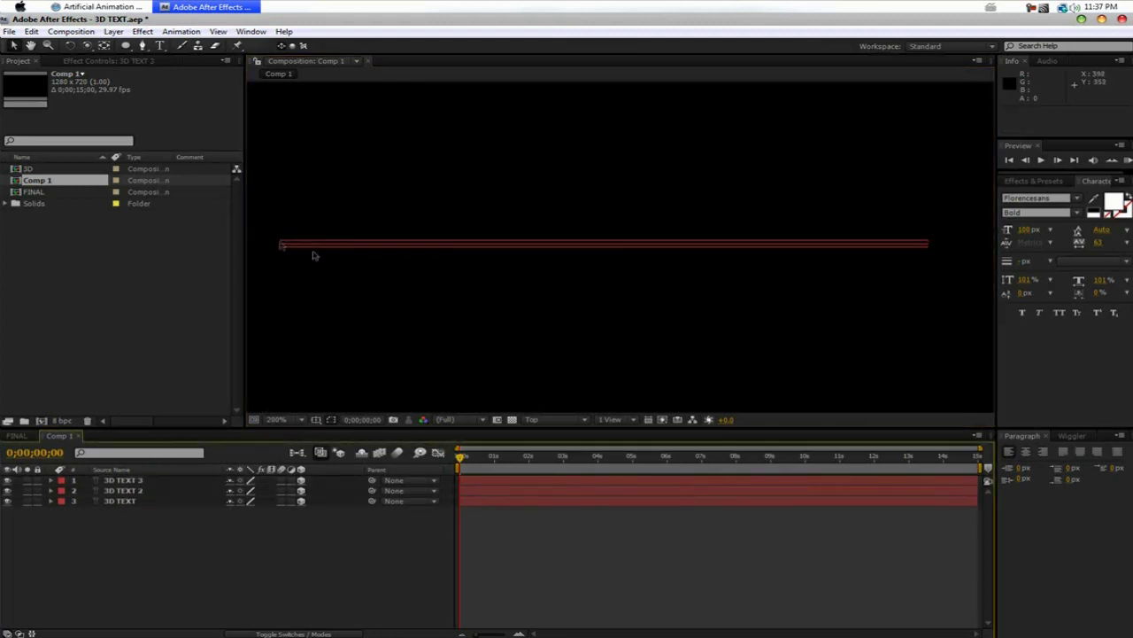
pyautogui.click(166, 480)
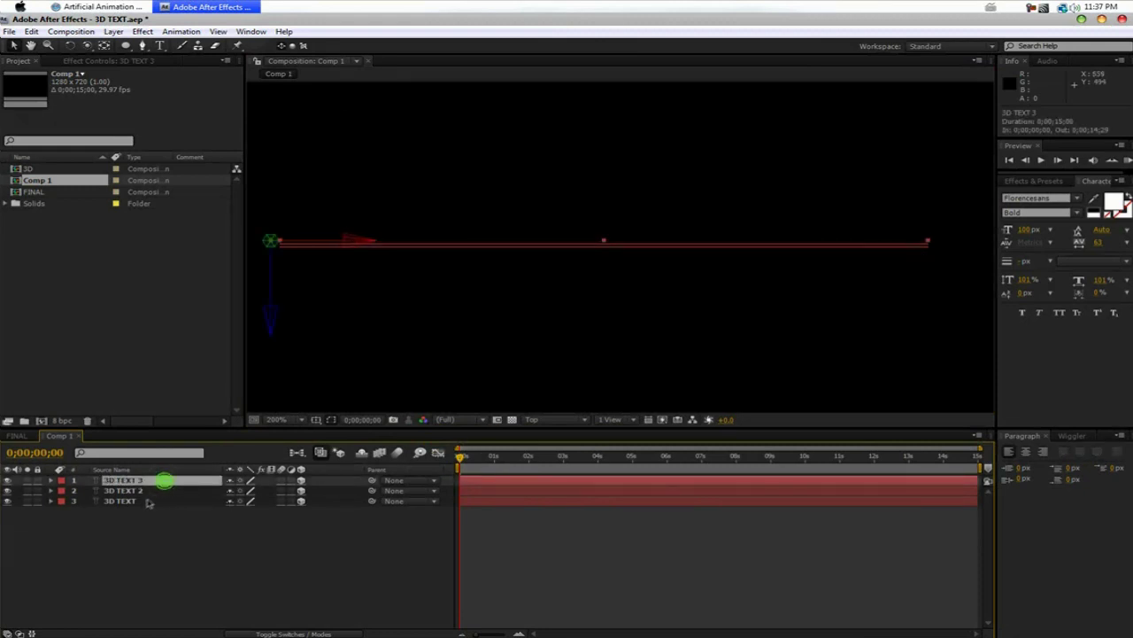
pyautogui.keyDown('shift'); pyautogui.click(147, 502); pyautogui.keyUp('shift')
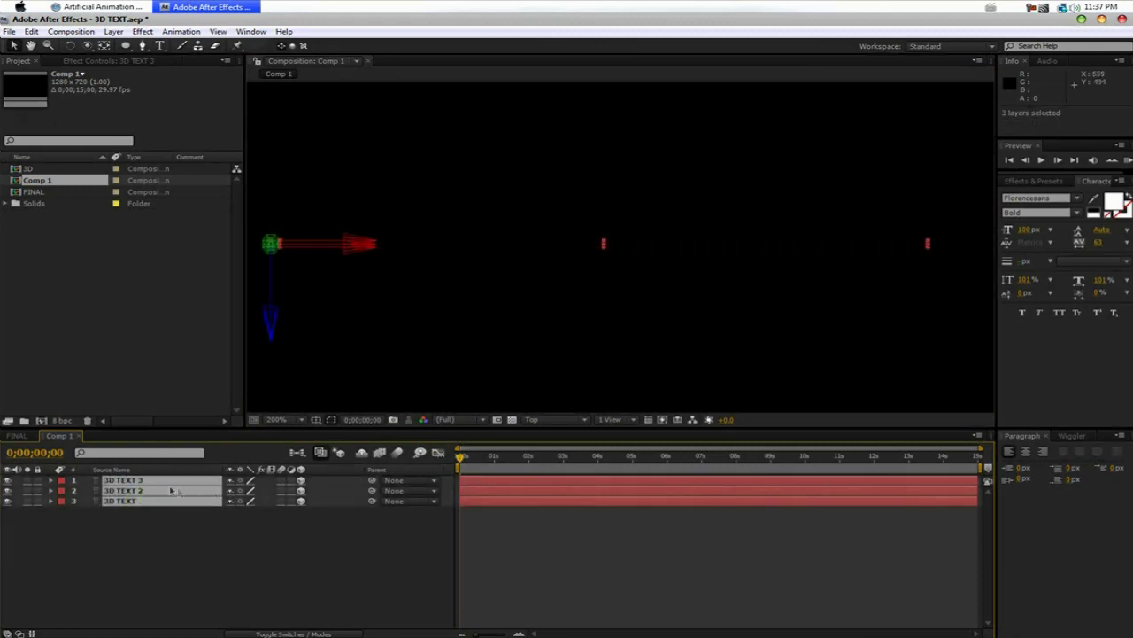
pyautogui.click(147, 501)
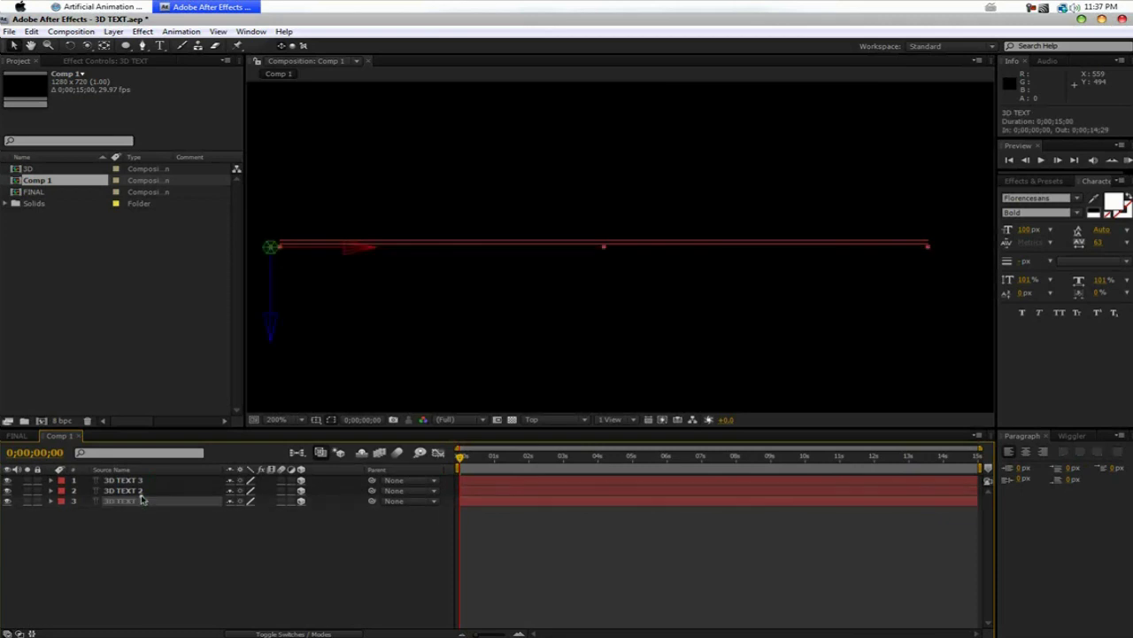
pyautogui.click(143, 492)
# Duplicate the three text layers twice into 3D TEXT 4–9, pushing each batch back and moving it to the top
pyautogui.hotkey('ctrl', 'a')
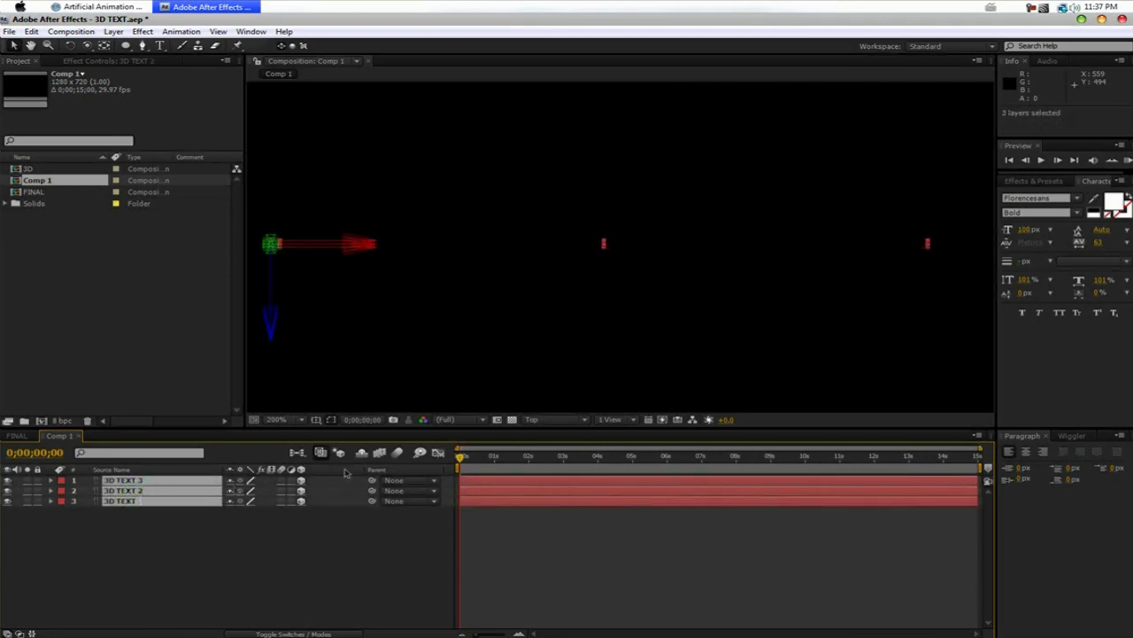
pyautogui.hotkey('ctrl', 'd')
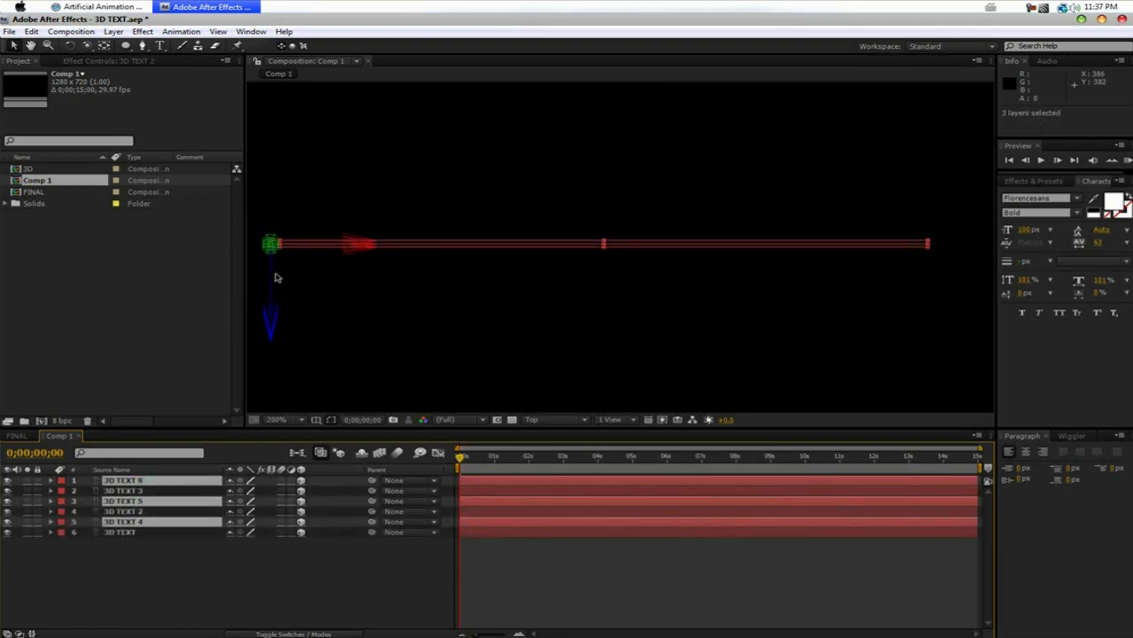
pyautogui.moveTo(270, 278); pyautogui.dragTo(273, 270)
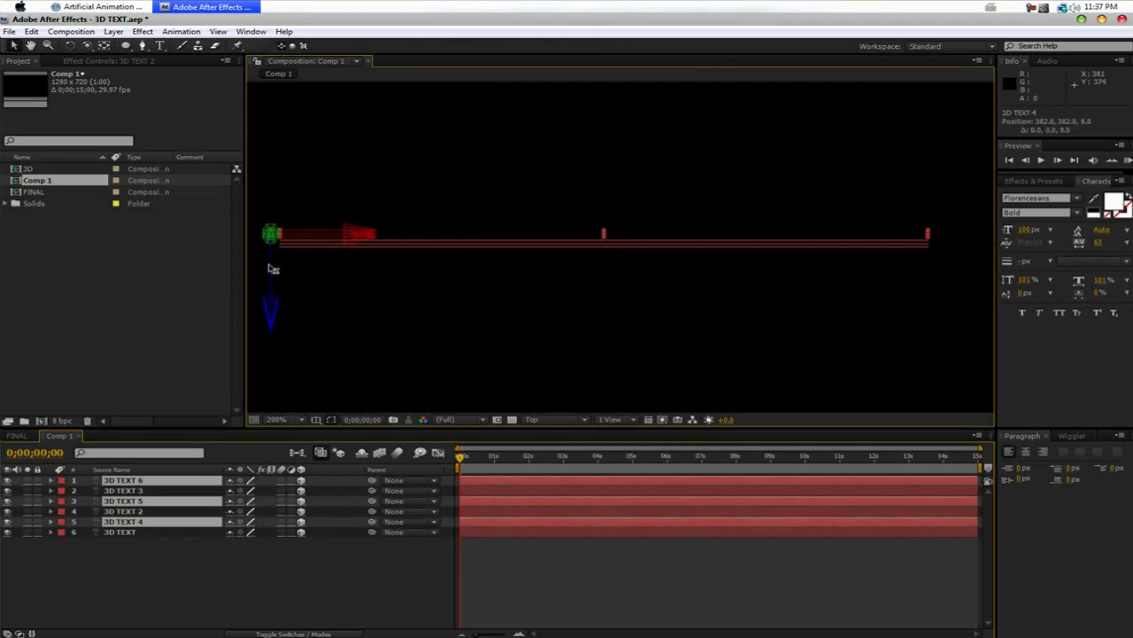
pyautogui.moveTo(272, 270); pyautogui.dragTo(272, 270)
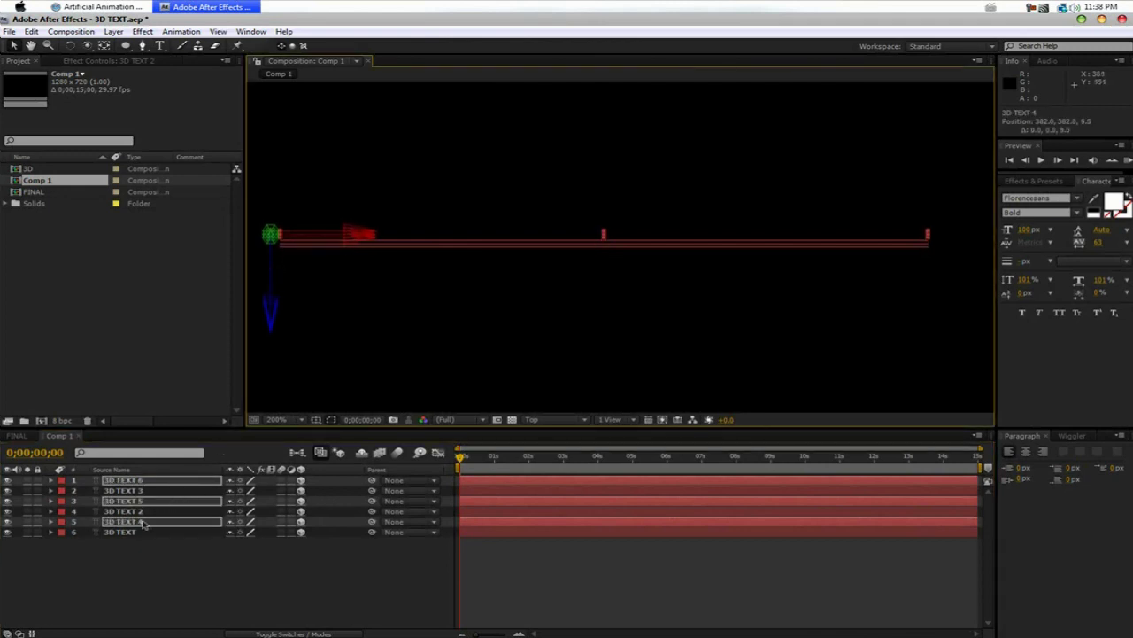
pyautogui.moveTo(139, 523); pyautogui.dragTo(135, 492)
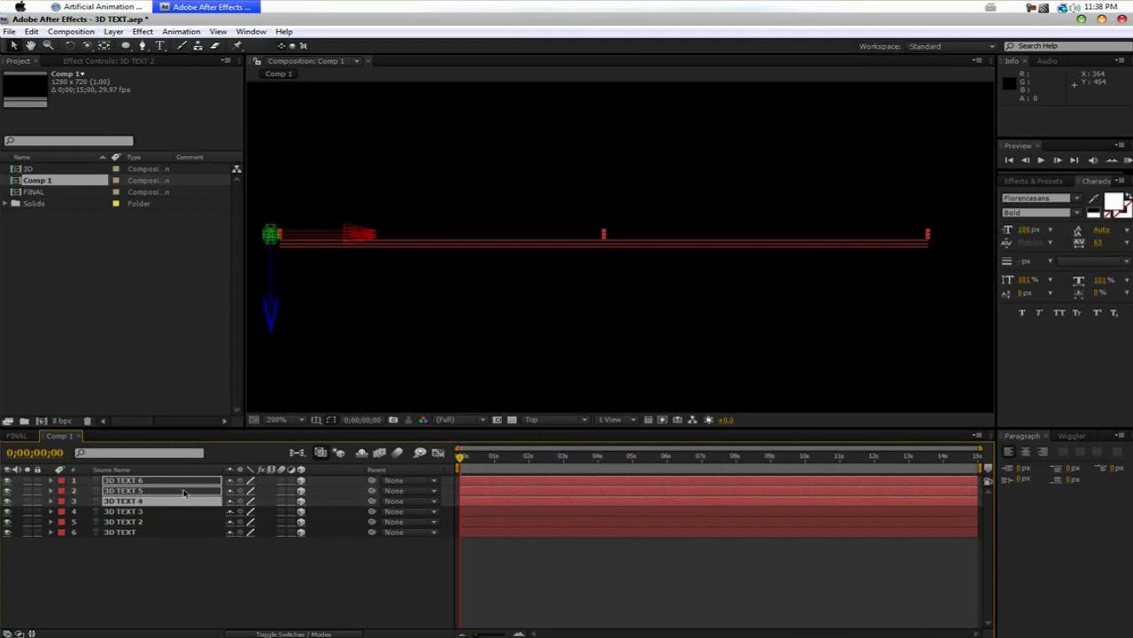
pyautogui.press('super+d')
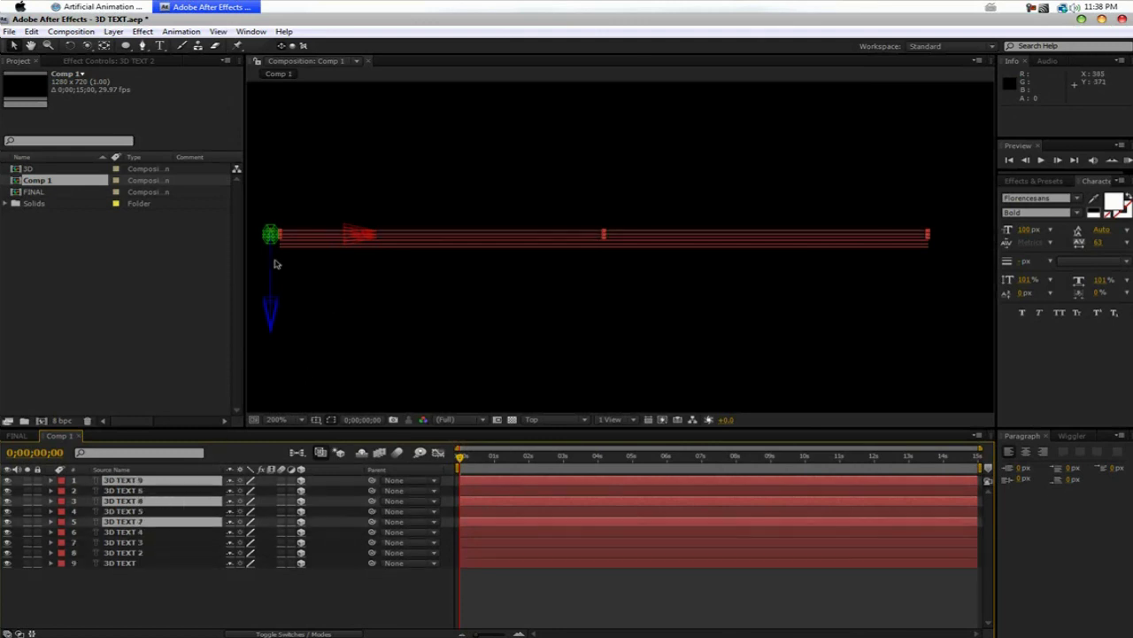
pyautogui.moveTo(274, 266); pyautogui.dragTo(274, 258)
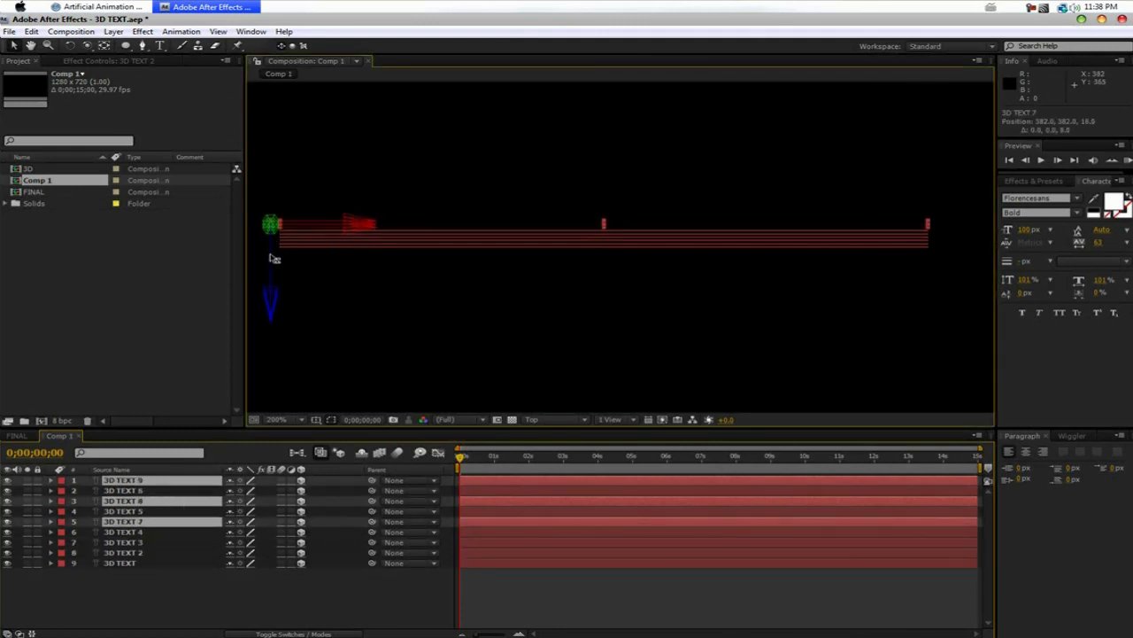
pyautogui.moveTo(152, 524); pyautogui.dragTo(156, 492)
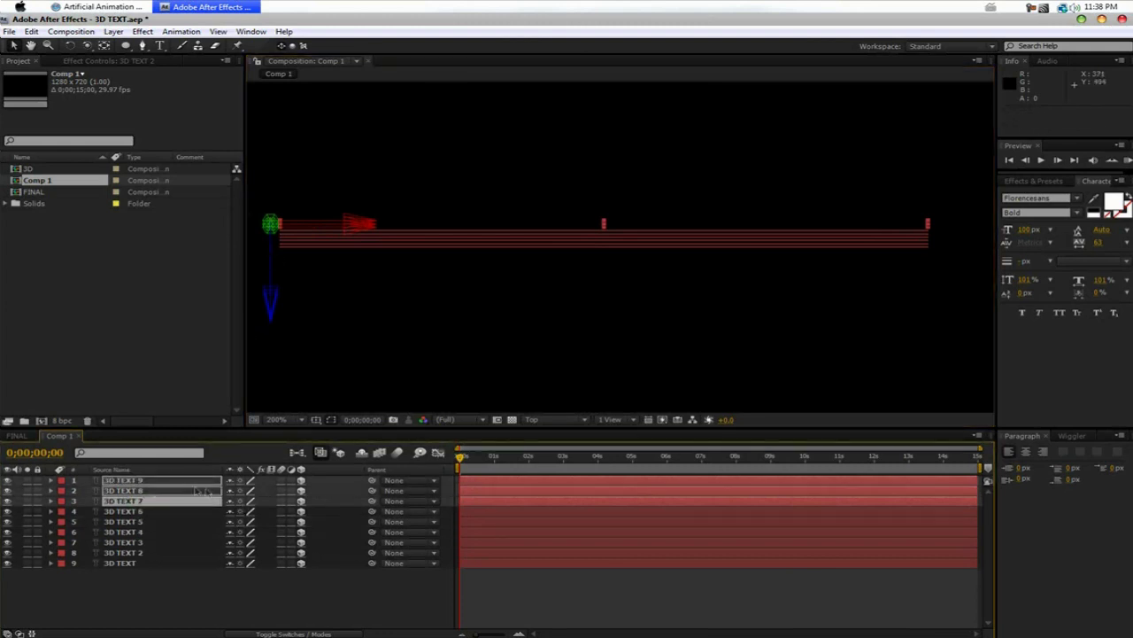
# Duplicate layers 2–9 into copies pushed further back and stacked above 3D TEXT 9
pyautogui.click(124, 553)
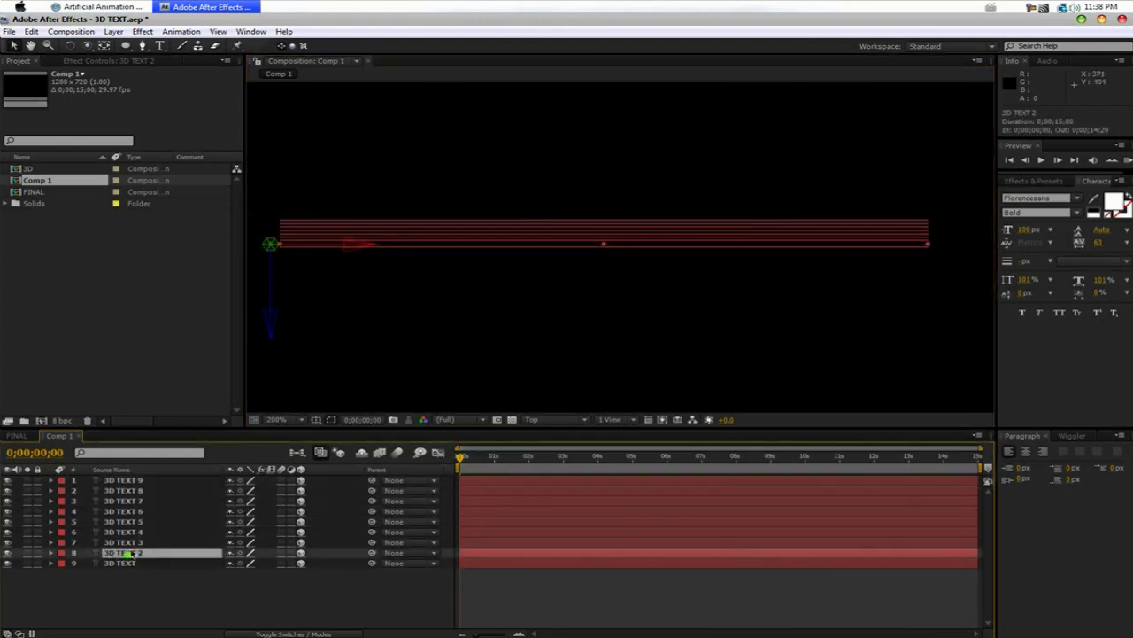
pyautogui.keyDown('shift'); pyautogui.click(129, 480); pyautogui.keyUp('shift')
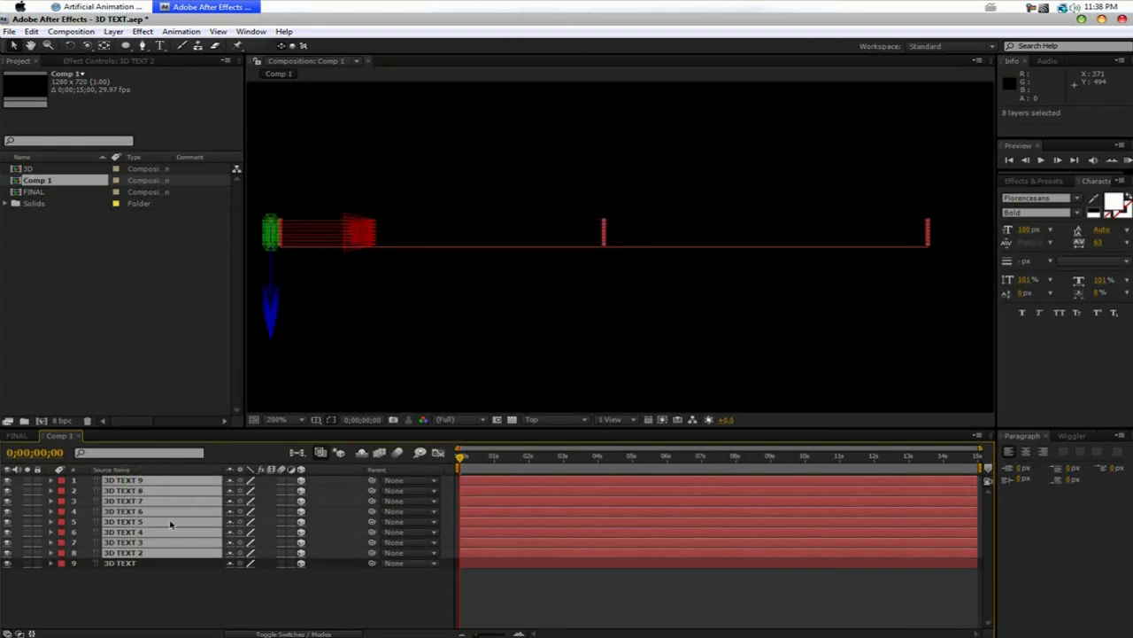
pyautogui.press('super+d')
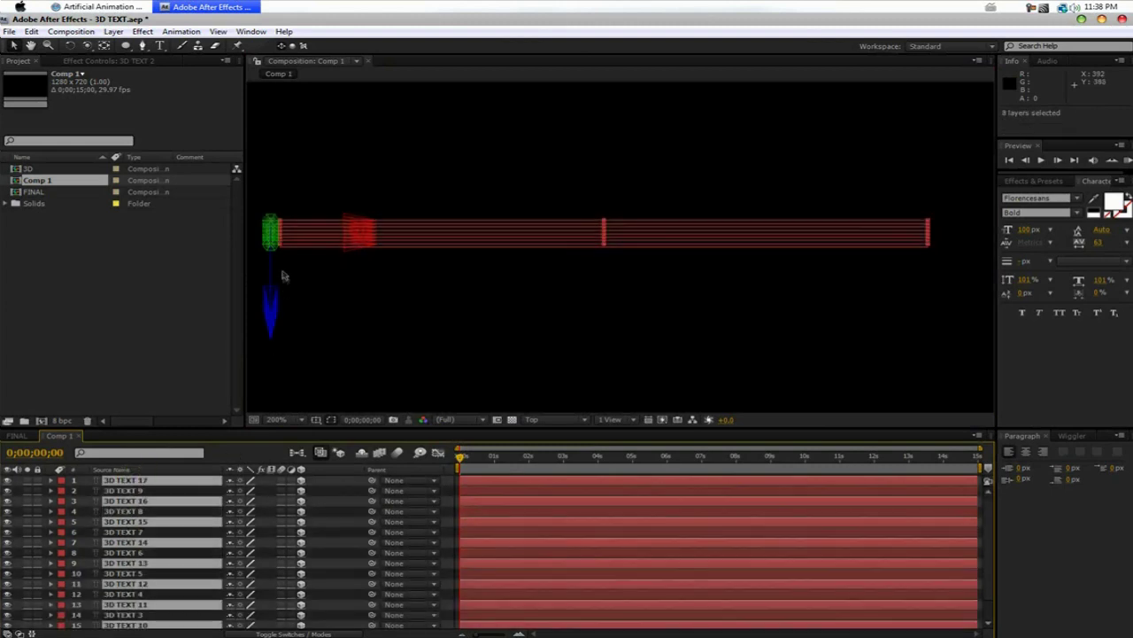
pyautogui.moveTo(274, 267); pyautogui.dragTo(270, 240)
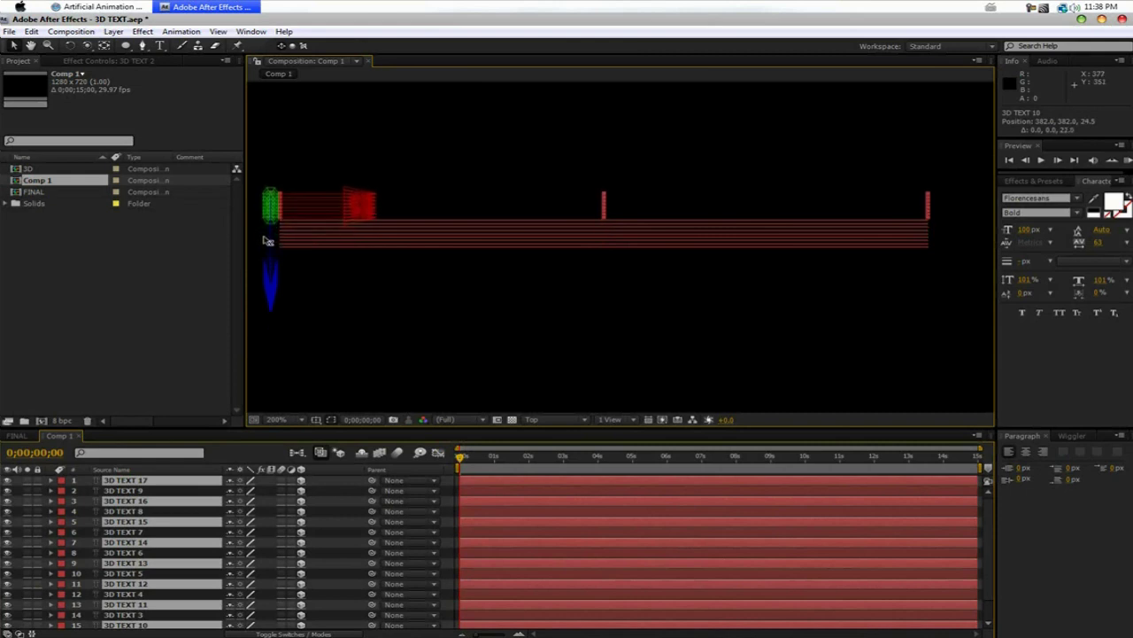
pyautogui.moveTo(145, 501); pyautogui.dragTo(150, 494)
# Duplicate again into 3D TEXT 18–25, push them further back, and move them to the top
pyautogui.press('super+d')
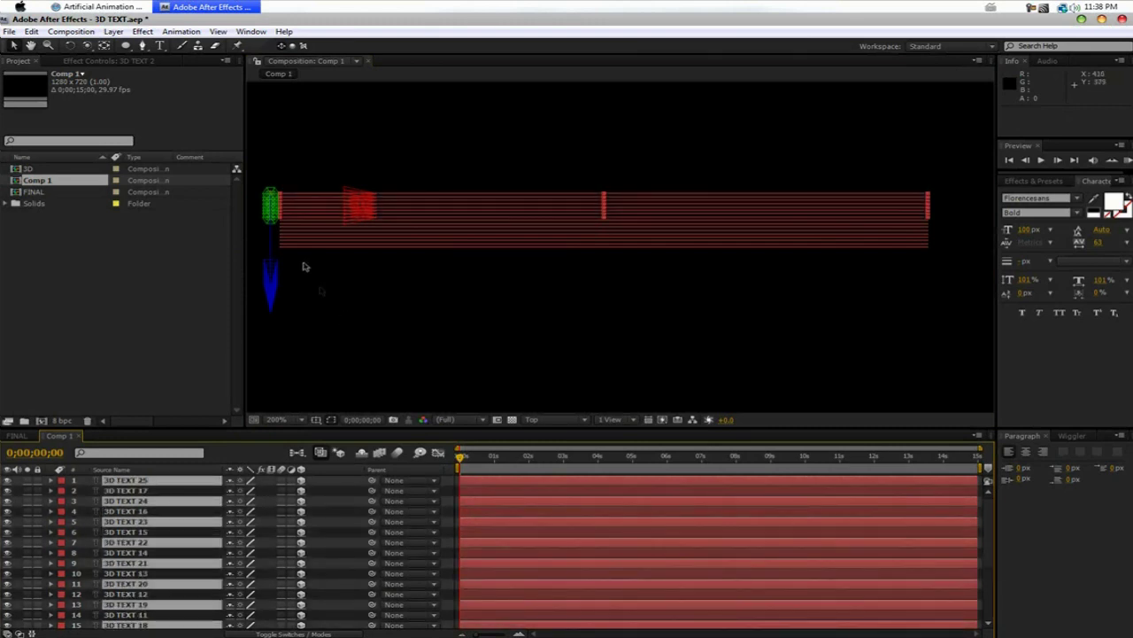
pyautogui.moveTo(274, 248); pyautogui.dragTo(274, 222)
pyautogui.click(166, 523)
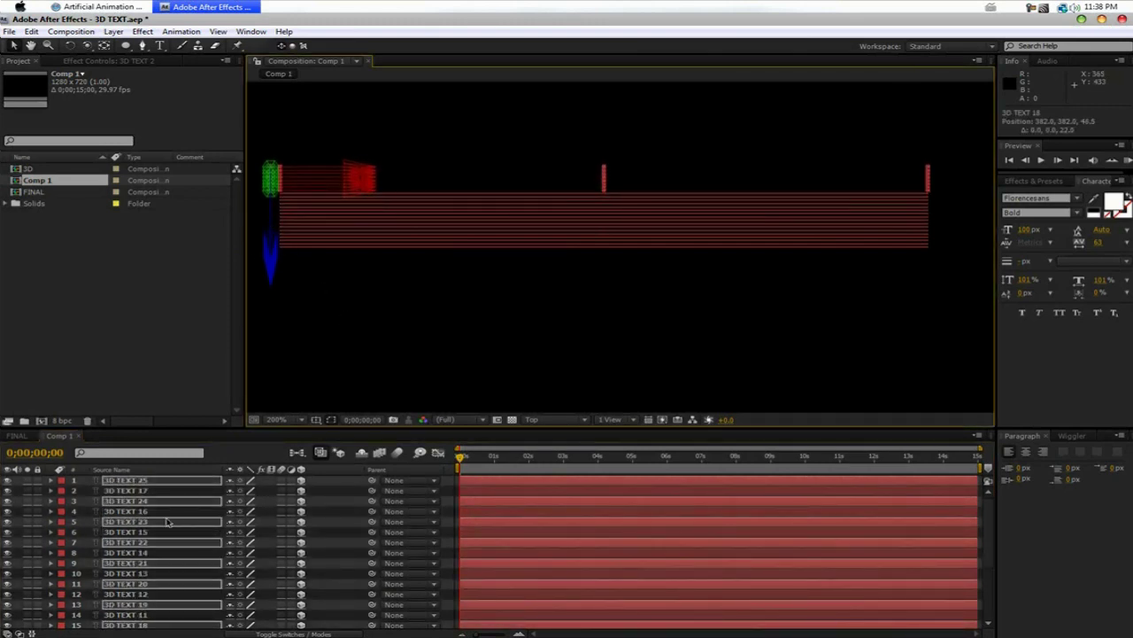
pyautogui.moveTo(166, 523); pyautogui.dragTo(155, 484)
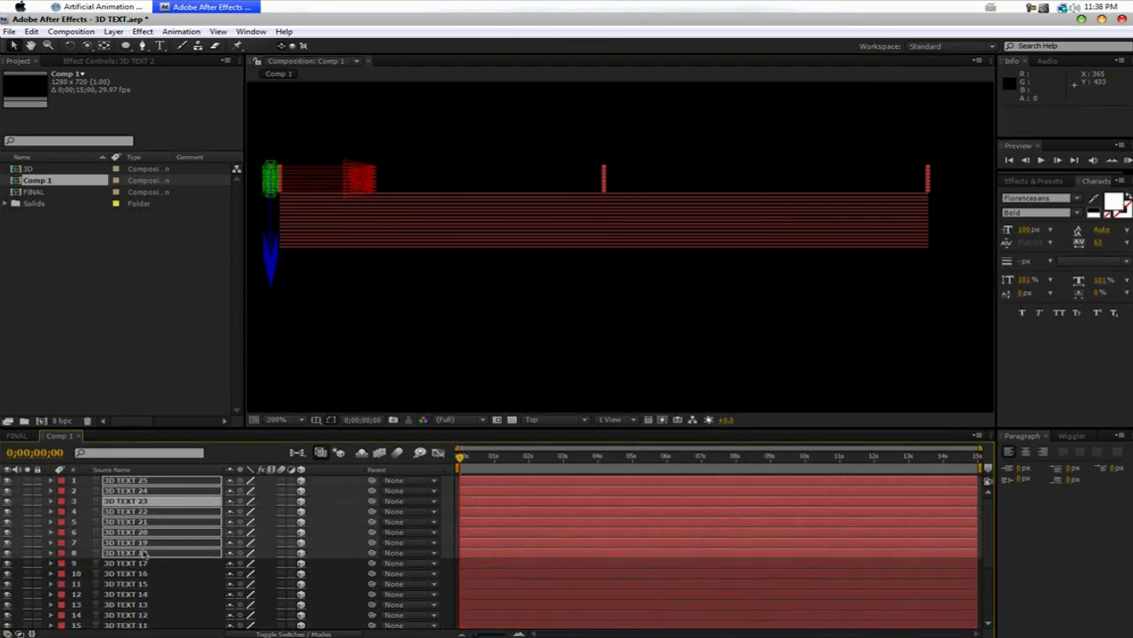
pyautogui.click(163, 583)
pyautogui.click(362, 372)
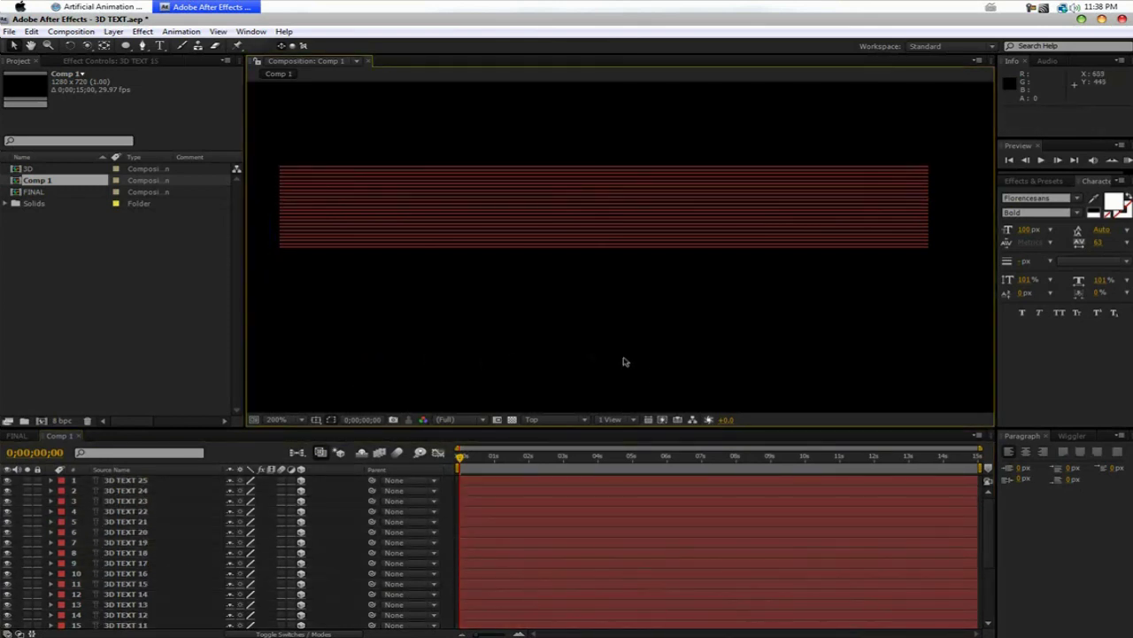
# Return to the Active Camera view and add a Camera 1 layer using the 35mm preset
pyautogui.click(556, 420)
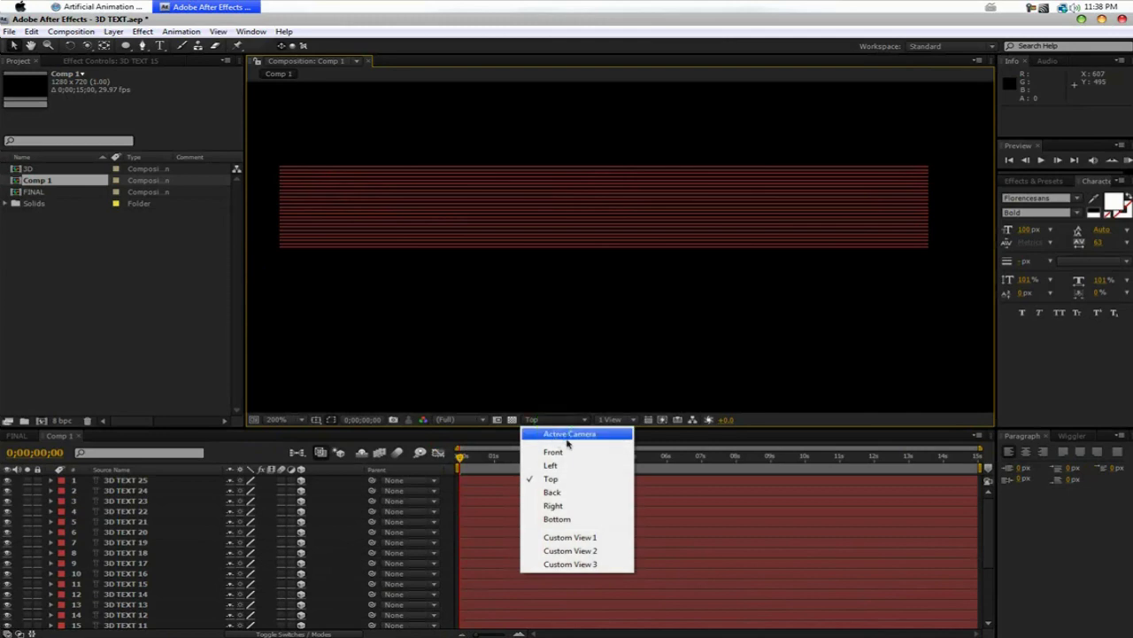
pyautogui.click(569, 435)
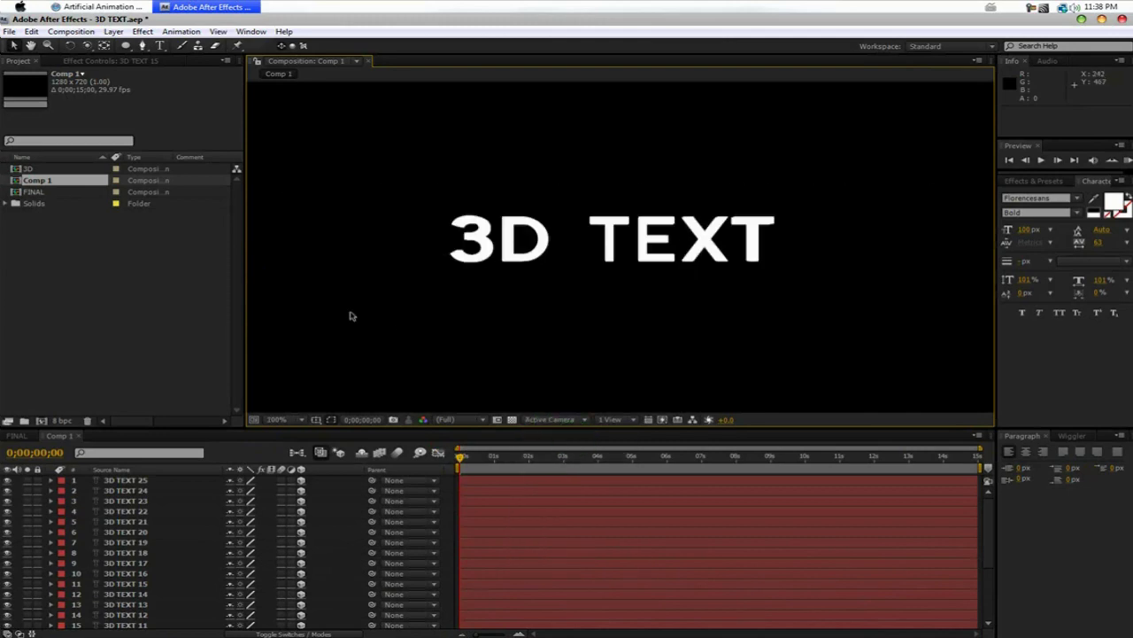
pyautogui.click(114, 31)
pyautogui.moveTo(132, 45)
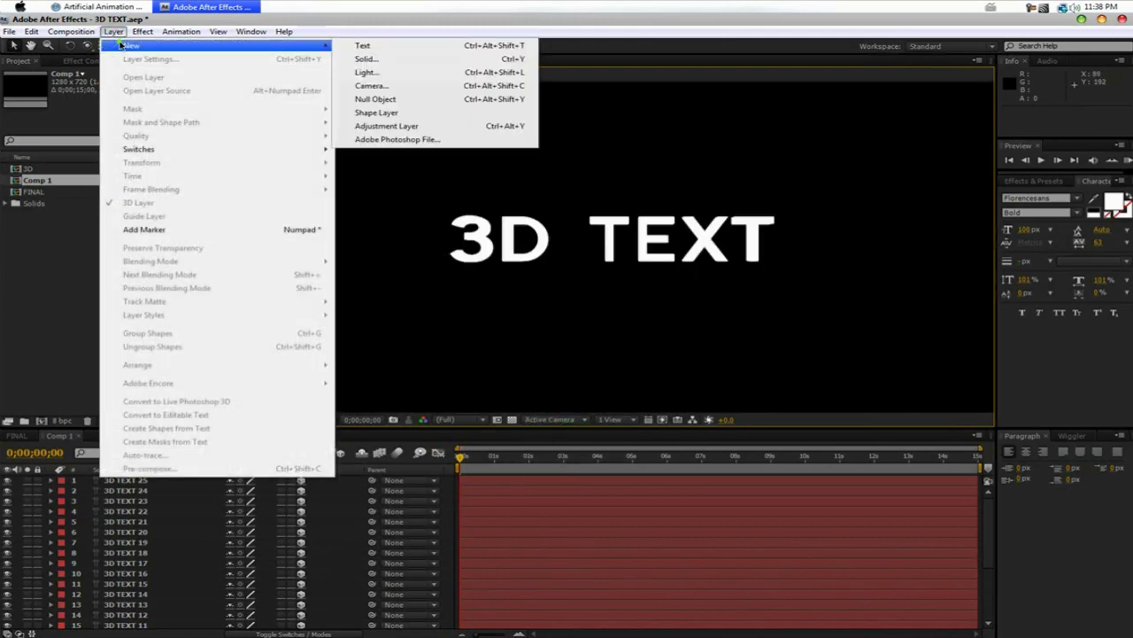
pyautogui.click(412, 86)
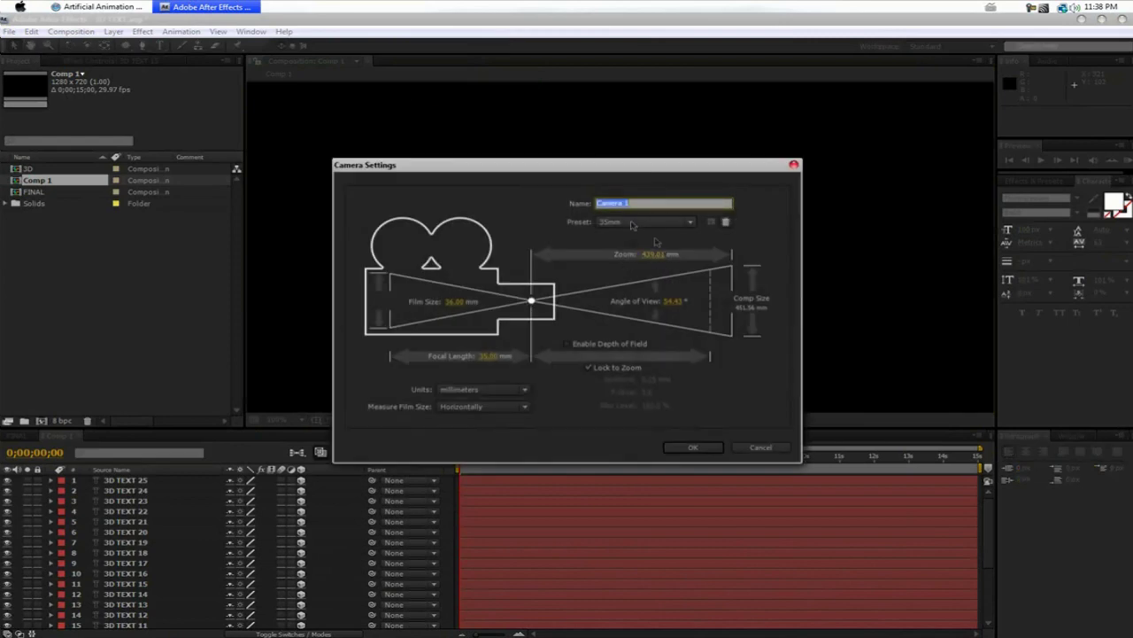
pyautogui.click(647, 221)
pyautogui.click(653, 221)
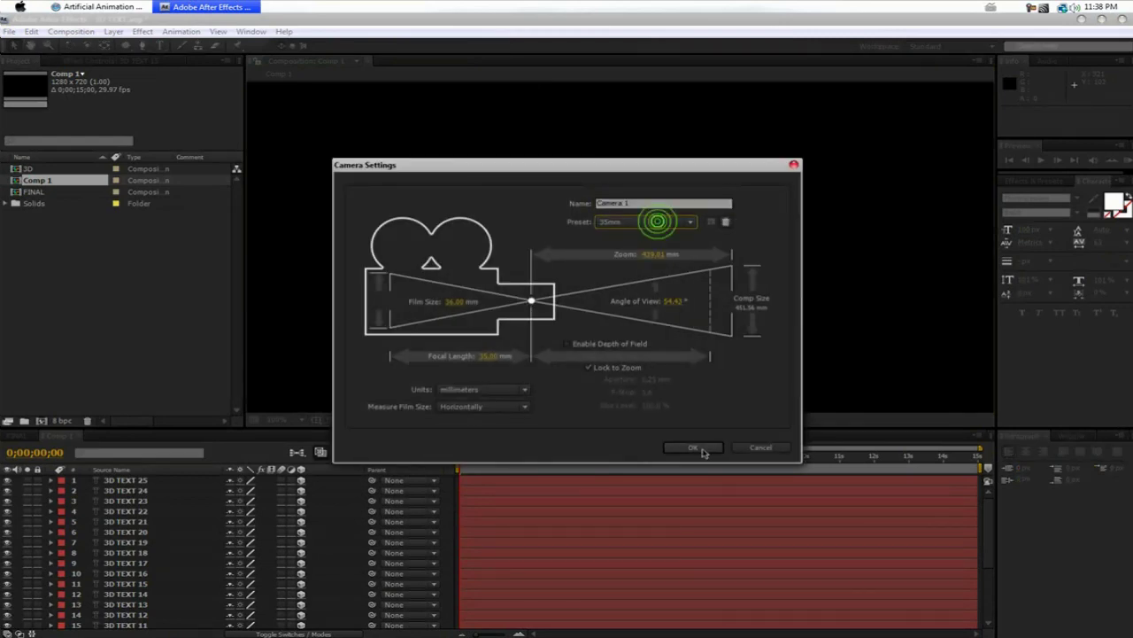
pyautogui.click(695, 447)
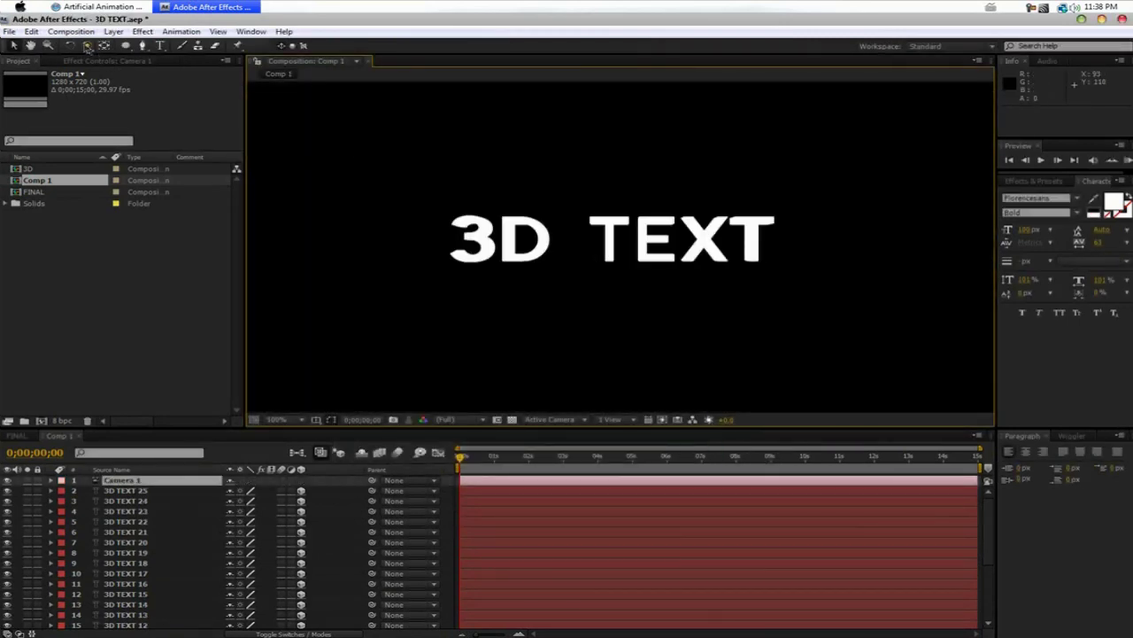
# Orbit Camera 1 slightly around the 3D TEXT with the Orbit Camera tool and select 3D TEXT 25
pyautogui.moveTo(86, 46); pyautogui.dragTo(192, 53)
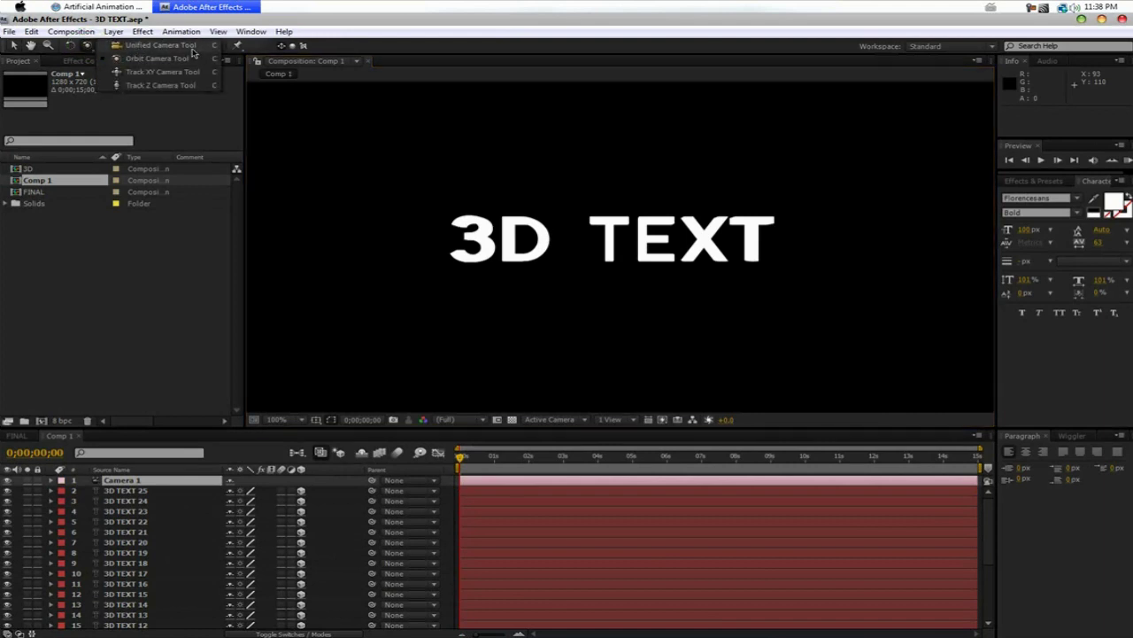
pyautogui.moveTo(93, 49); pyautogui.dragTo(186, 65)
pyautogui.moveTo(741, 326)
pyautogui.mouseDown()
pyautogui.moveTo(602, 342)
pyautogui.moveTo(766, 354)
pyautogui.moveTo(842, 374)
pyautogui.moveTo(799, 329)
pyautogui.moveTo(759, 309)
pyautogui.moveTo(751, 319)
pyautogui.mouseUp()
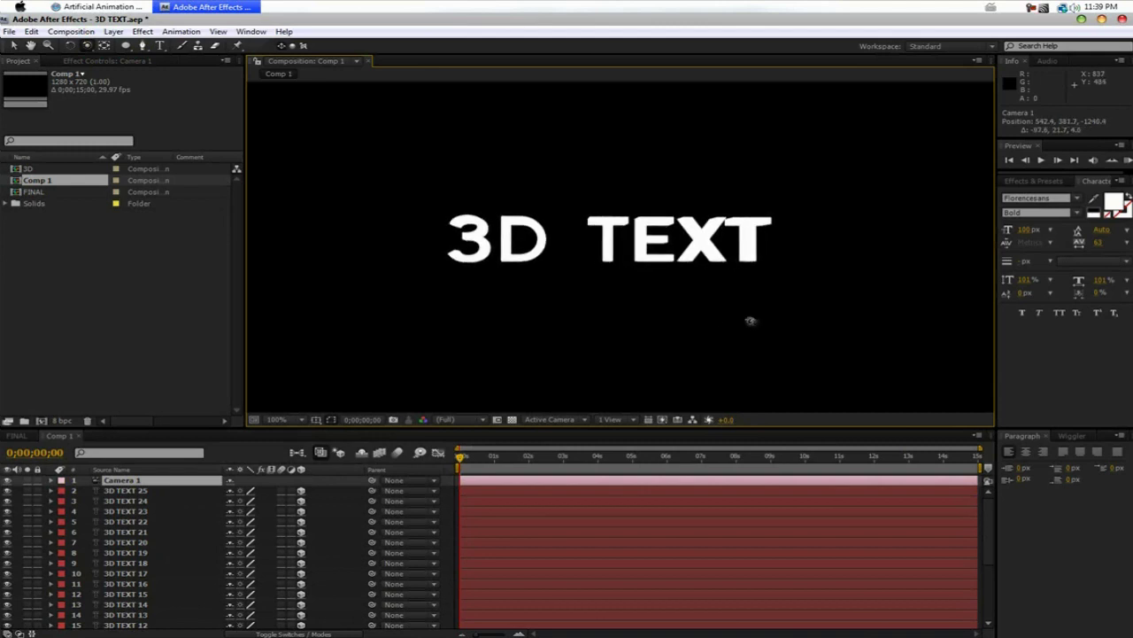
pyautogui.click(141, 492)
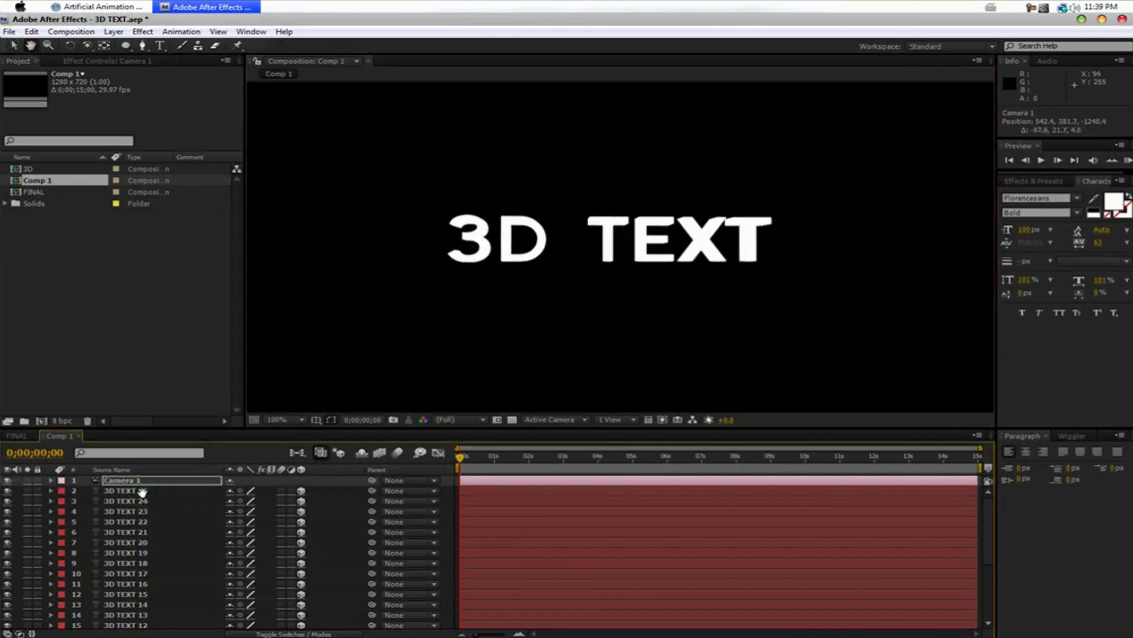
pyautogui.click(187, 496)
# Select the extrusion layers down to 3D TEXT 2 and colour their text dark grey 1A1A1A
pyautogui.scroll(-5, 187, 567)
pyautogui.keyDown('shift'); pyautogui.click(142, 612); pyautogui.keyUp('shift')
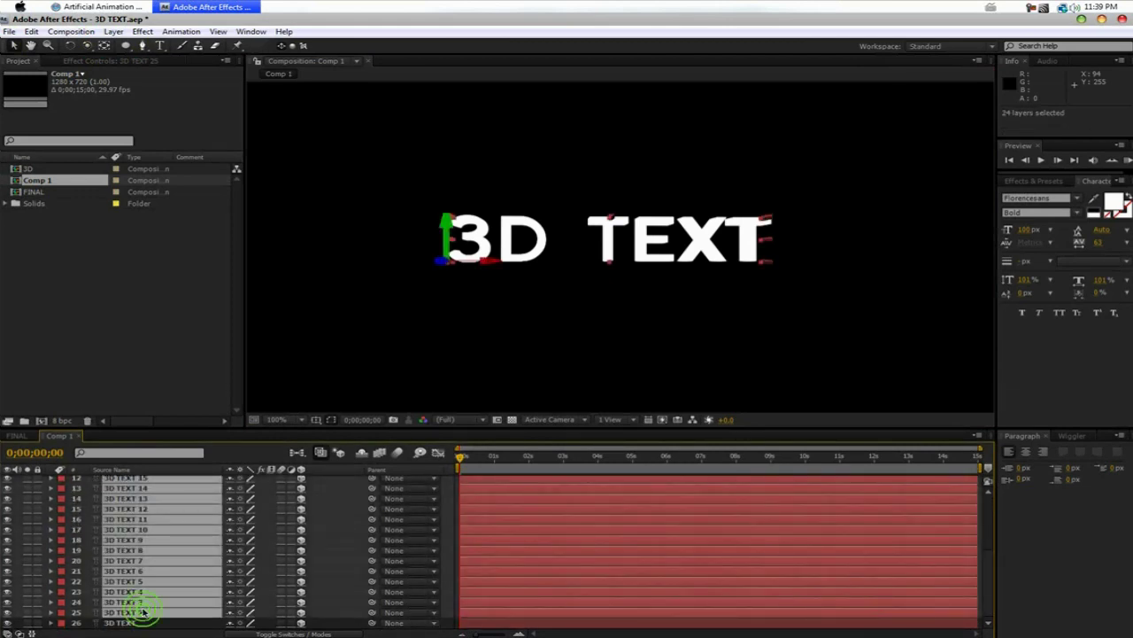
pyautogui.press('.')
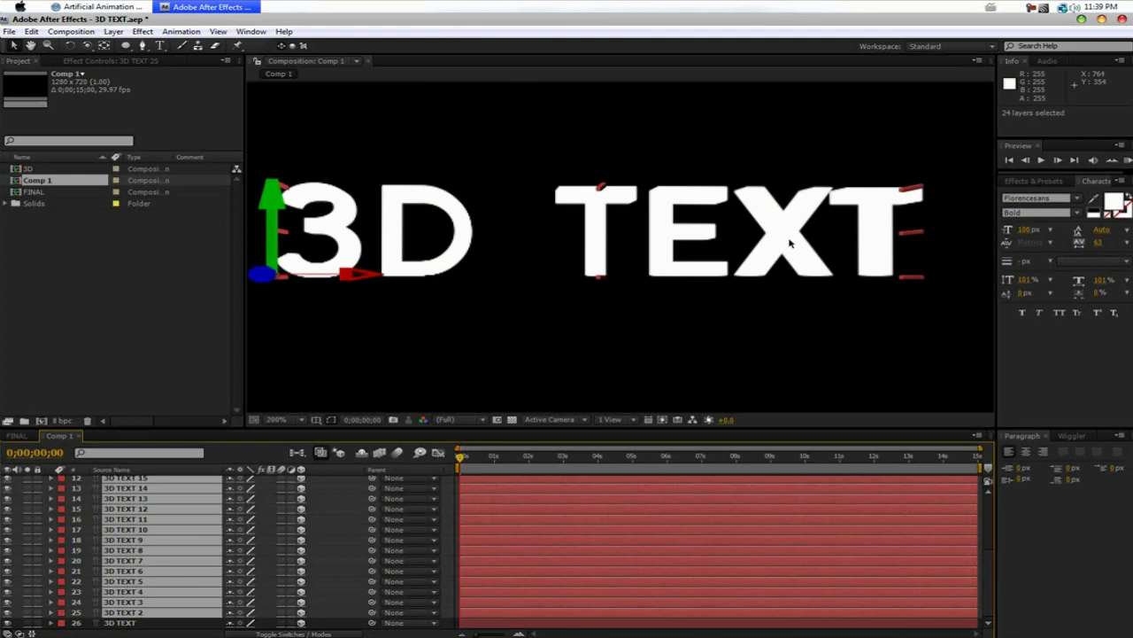
pyautogui.press(',')
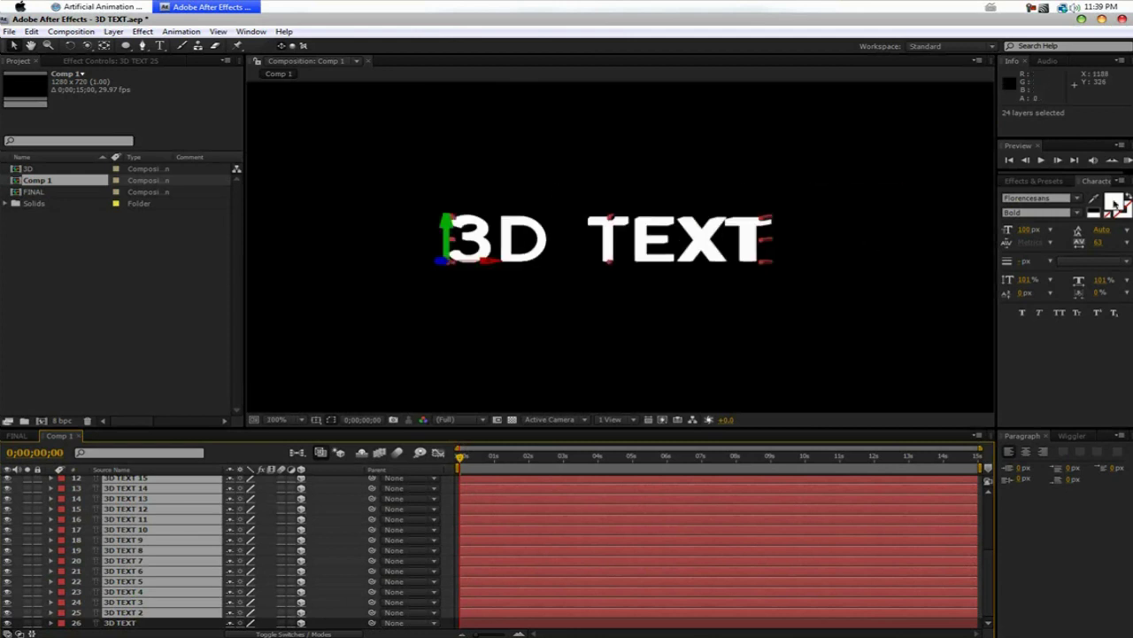
pyautogui.click(1114, 201)
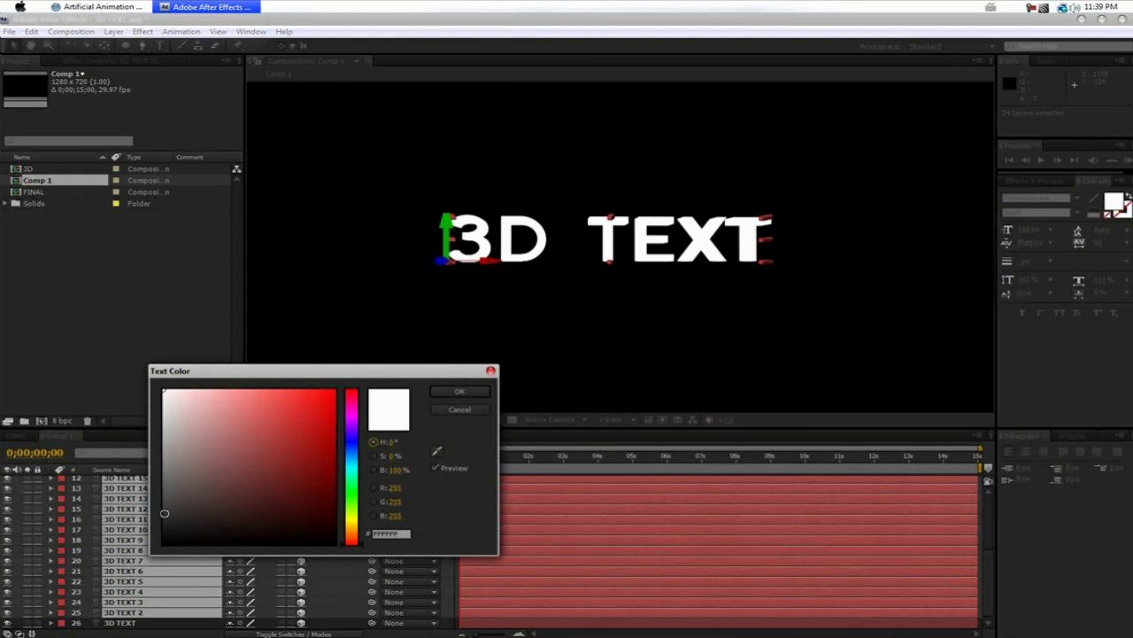
pyautogui.click(163, 528)
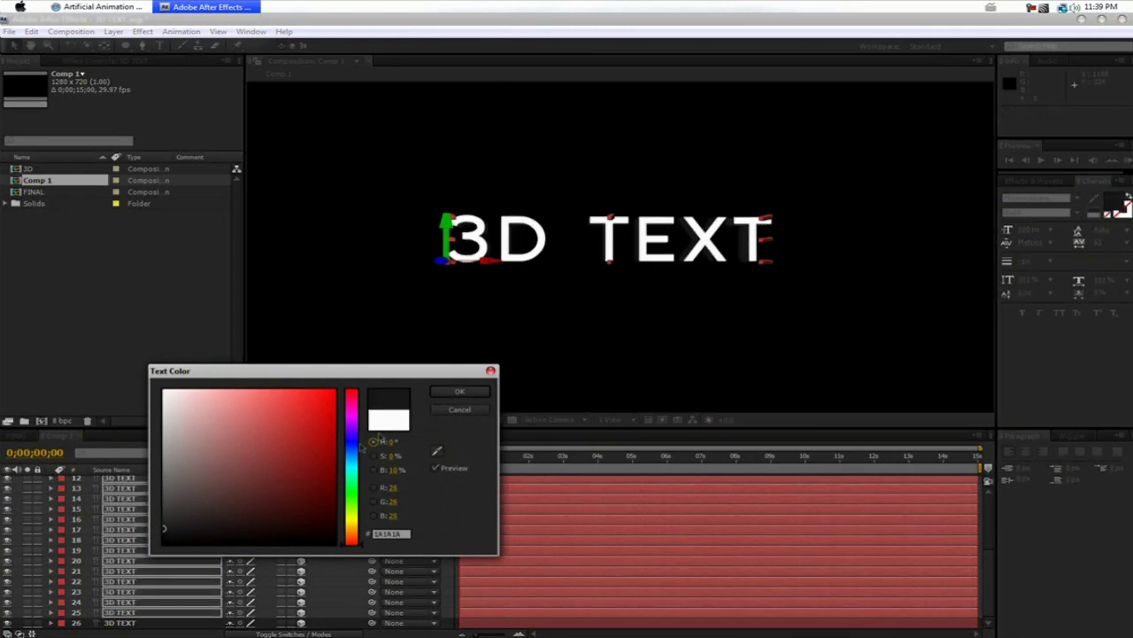
pyautogui.click(452, 393)
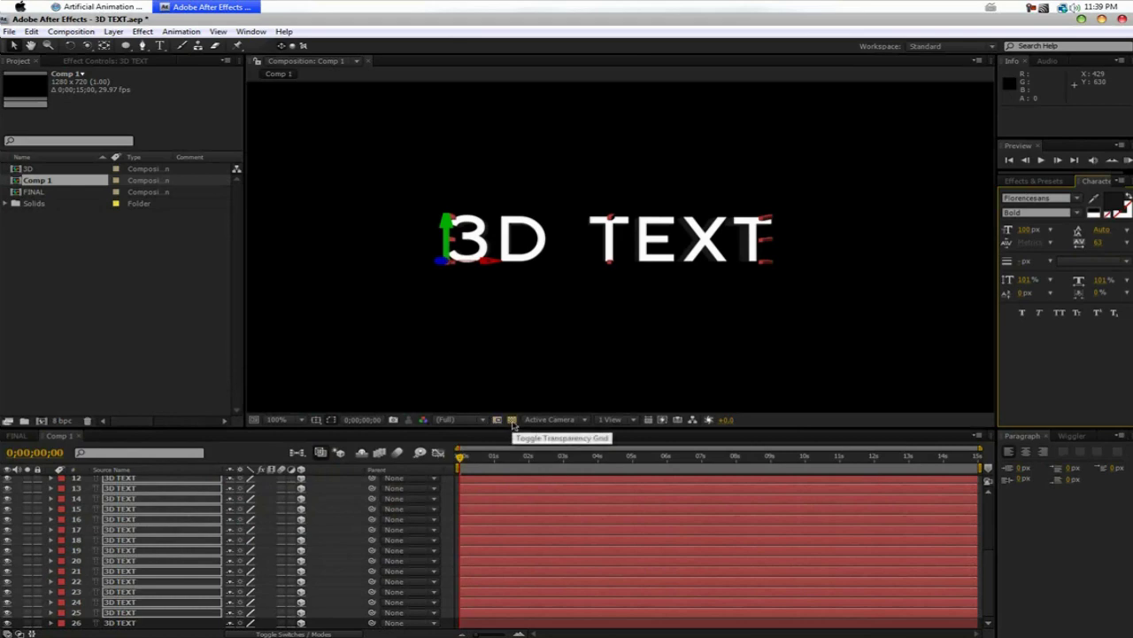
# Show the transparency grid and orbit the camera to view the 3D text at an angle
pyautogui.click(512, 421)
pyautogui.click(558, 351)
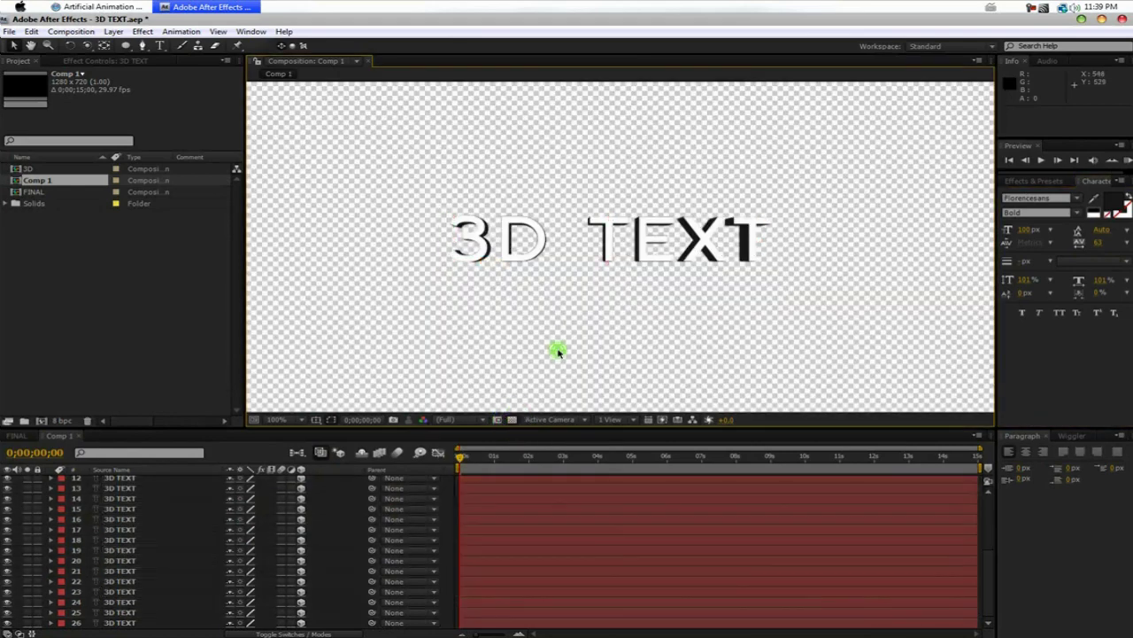
pyautogui.click(87, 45)
pyautogui.moveTo(380, 265); pyautogui.dragTo(345, 407)
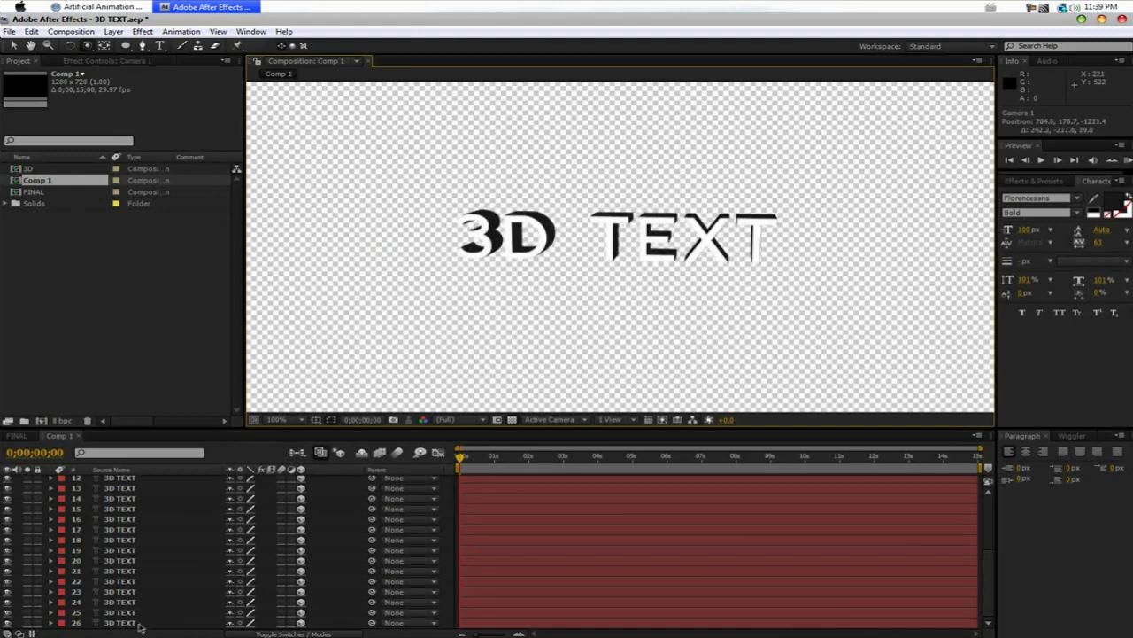
pyautogui.click(137, 623)
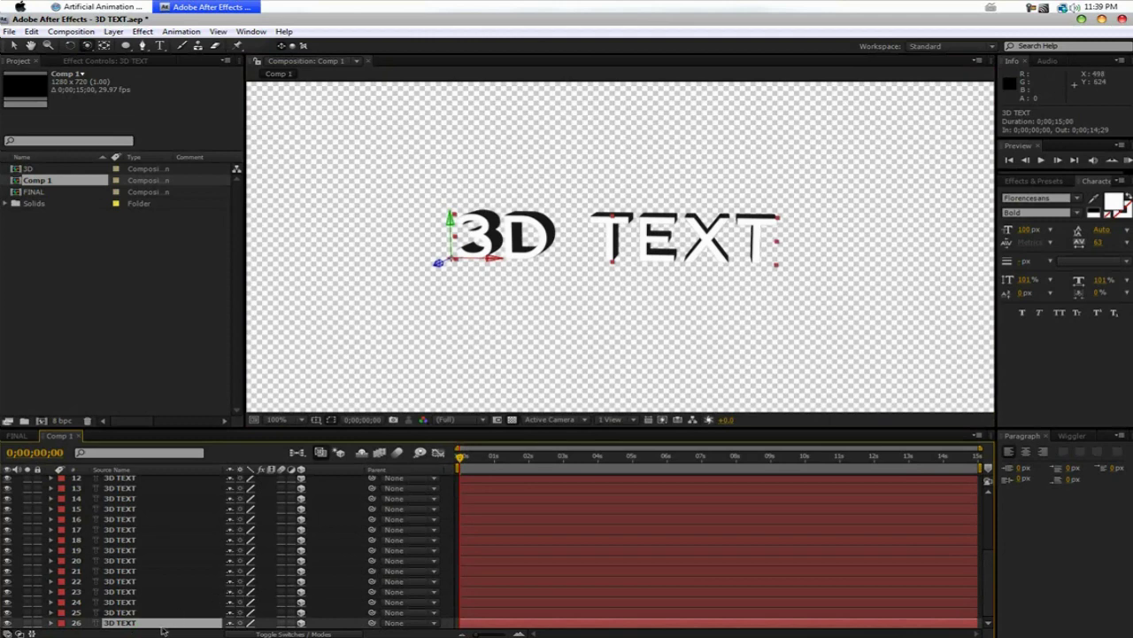
# Colour the front text layer light grey DFDFDF and orbit the camera to a side-on view
pyautogui.click(1114, 200)
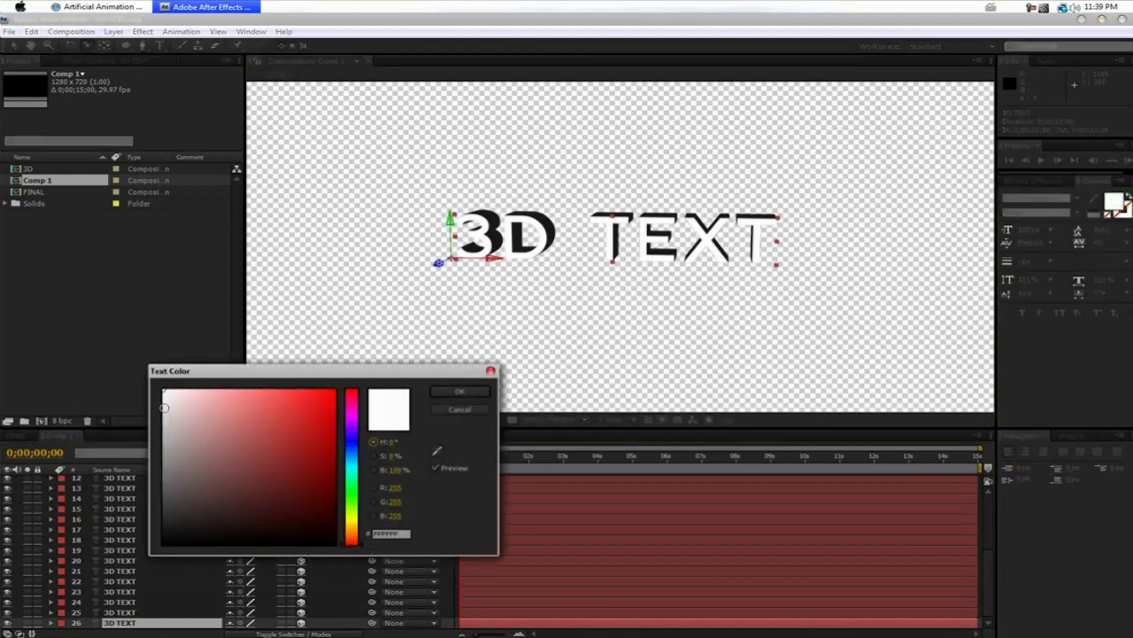
pyautogui.moveTo(164, 401); pyautogui.dragTo(139, 410)
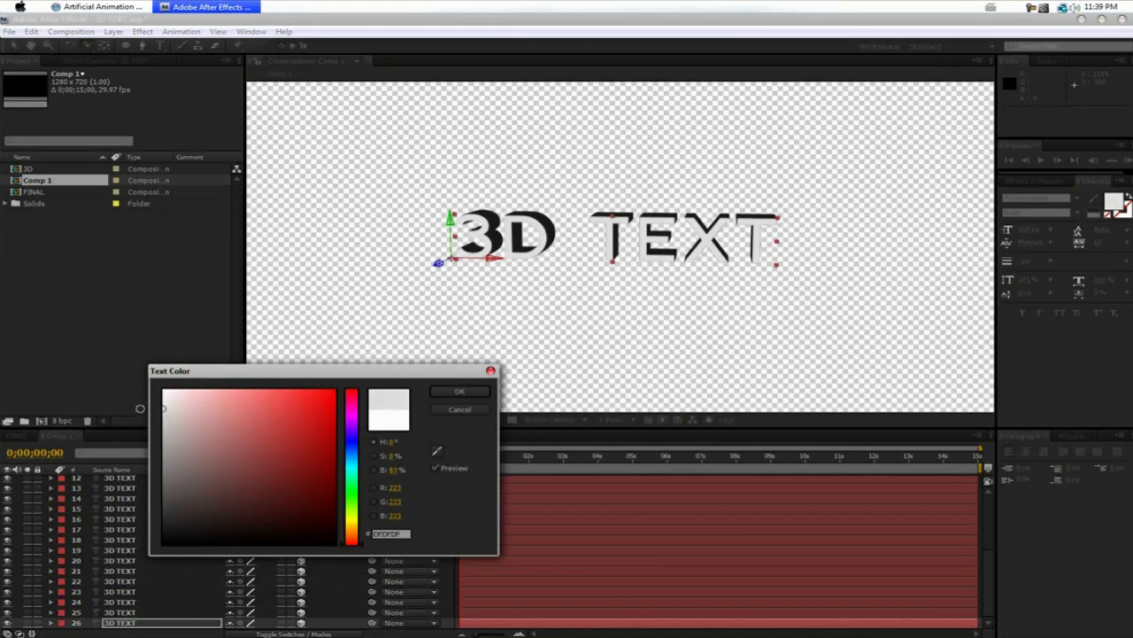
pyautogui.click(459, 392)
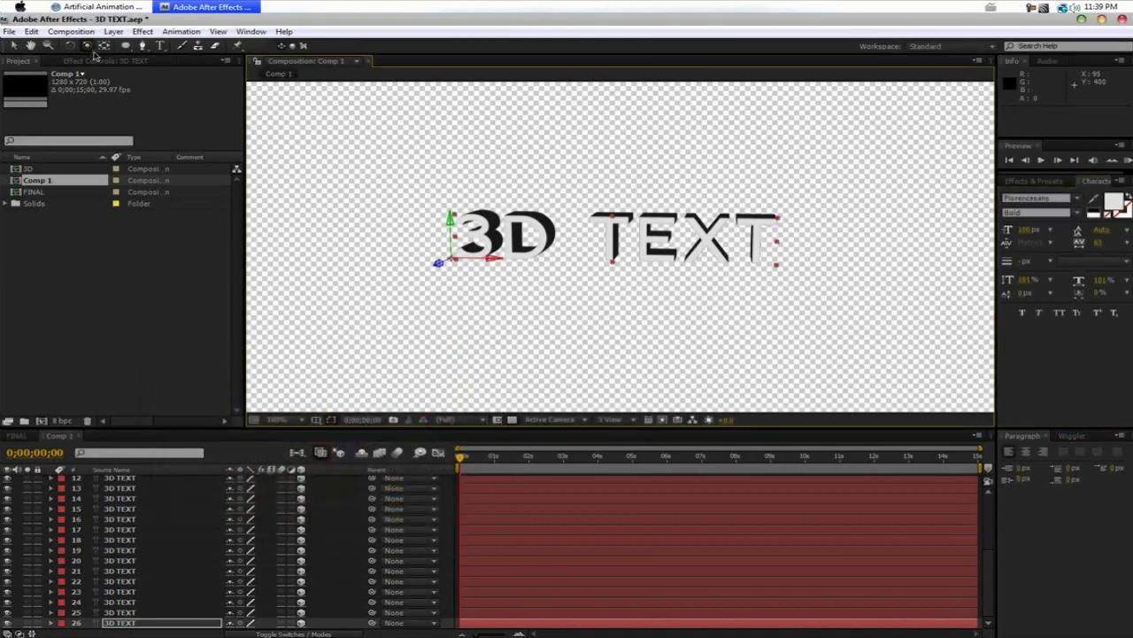
pyautogui.moveTo(394, 365); pyautogui.dragTo(640, 349)
# Zoom to 200%, select extrusion layers 25 through 2, then zoom the comp view back out
pyautogui.press('.')
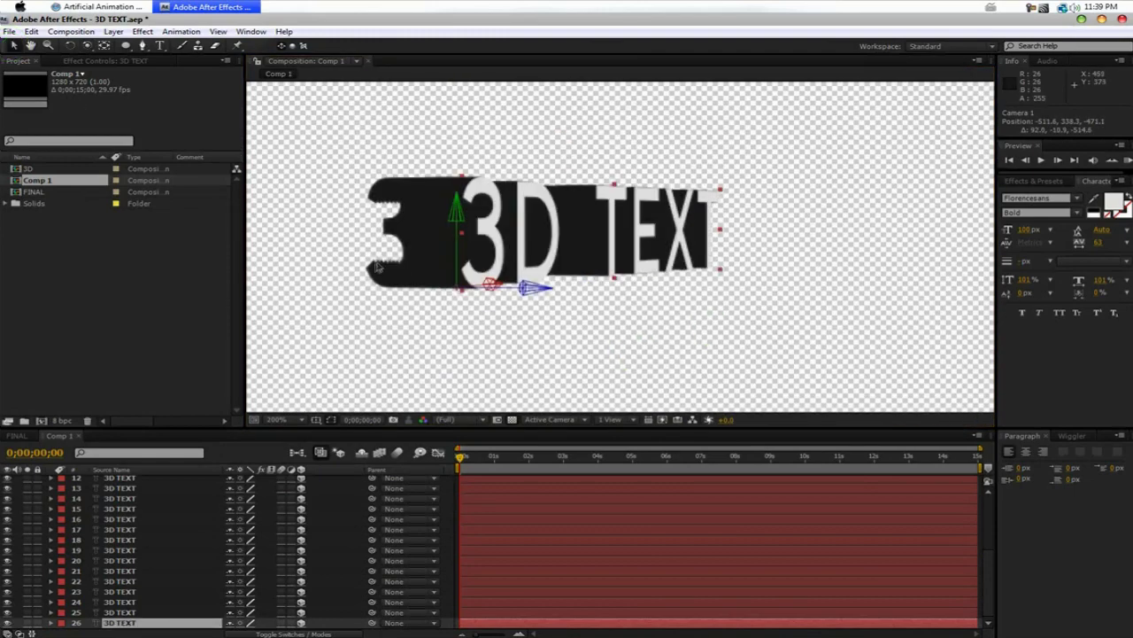
pyautogui.click(437, 316)
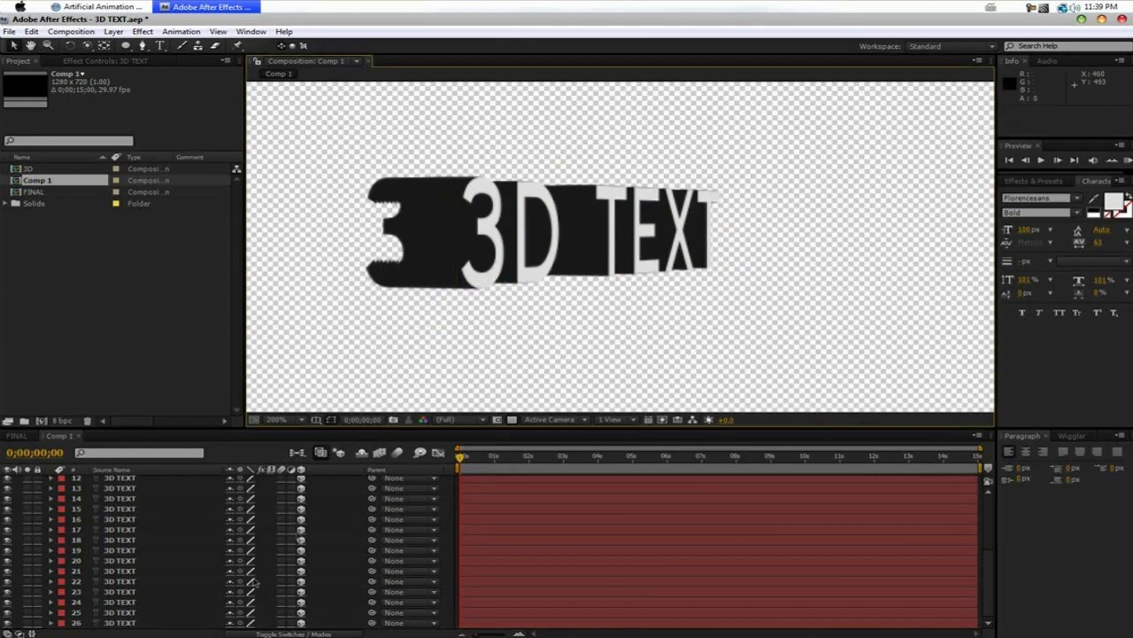
pyautogui.click(139, 613)
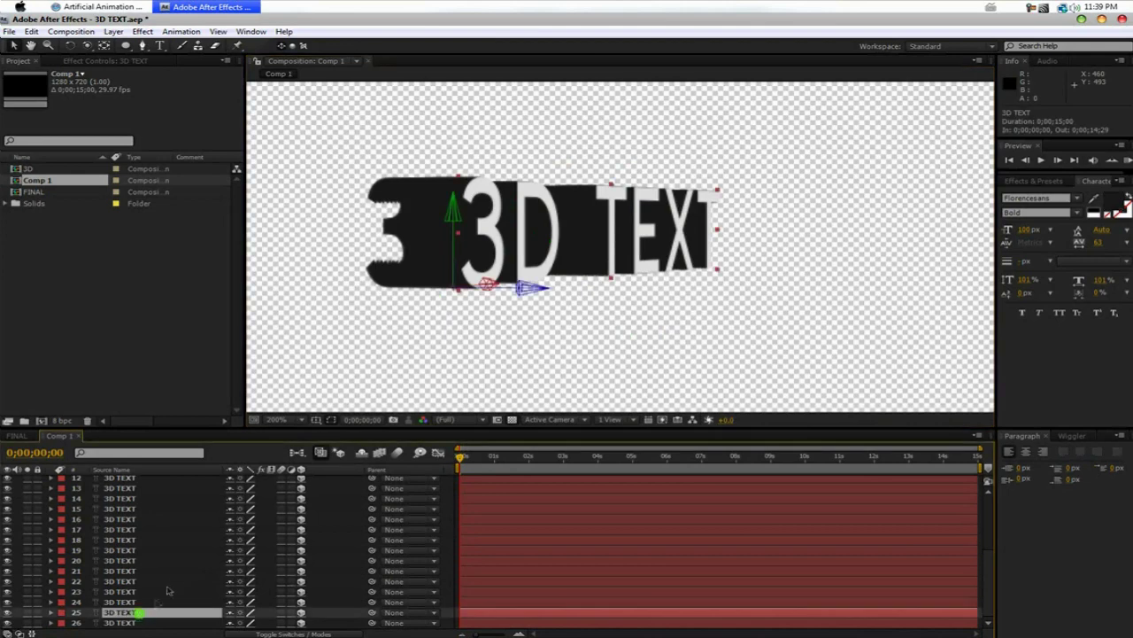
pyautogui.scroll(4, 139, 575)
pyautogui.keyDown('shift'); pyautogui.click(141, 490); pyautogui.keyUp('shift')
pyautogui.scroll(-4, 175, 531)
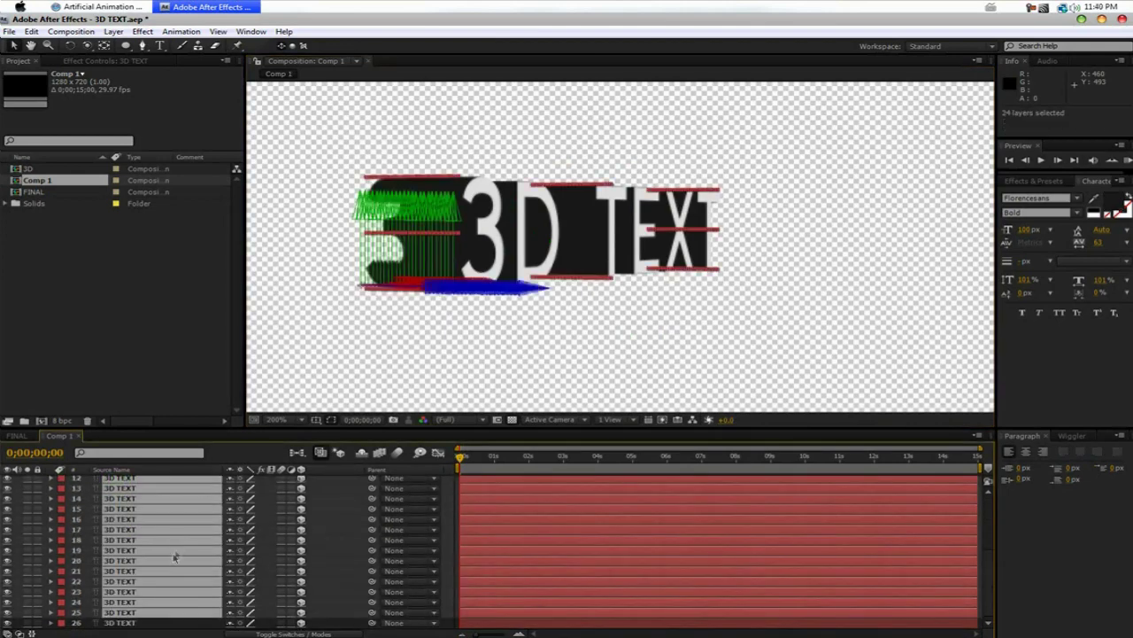
pyautogui.scroll(4, 183, 605)
pyautogui.press(',')
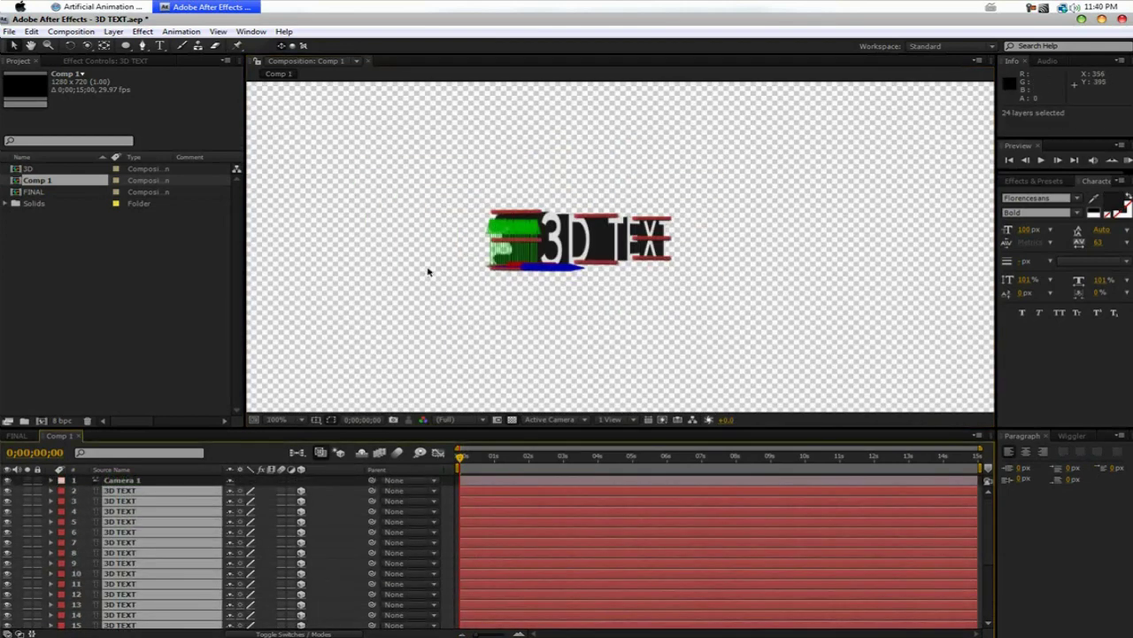
pyautogui.scroll(-1, 169, 505)
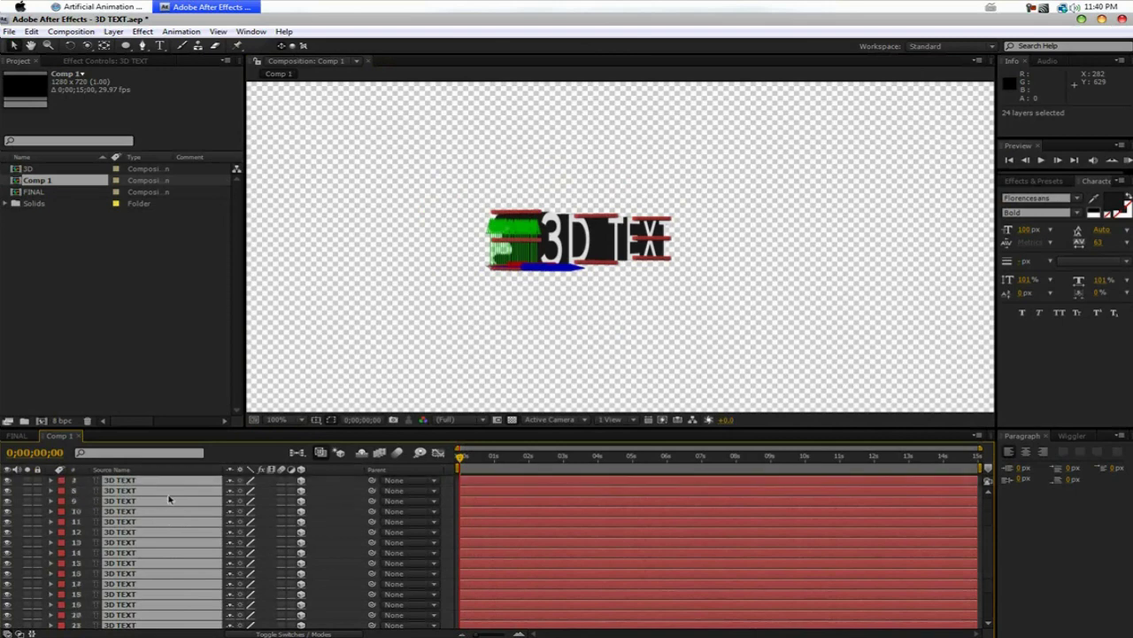
pyautogui.scroll(-2, 169, 500)
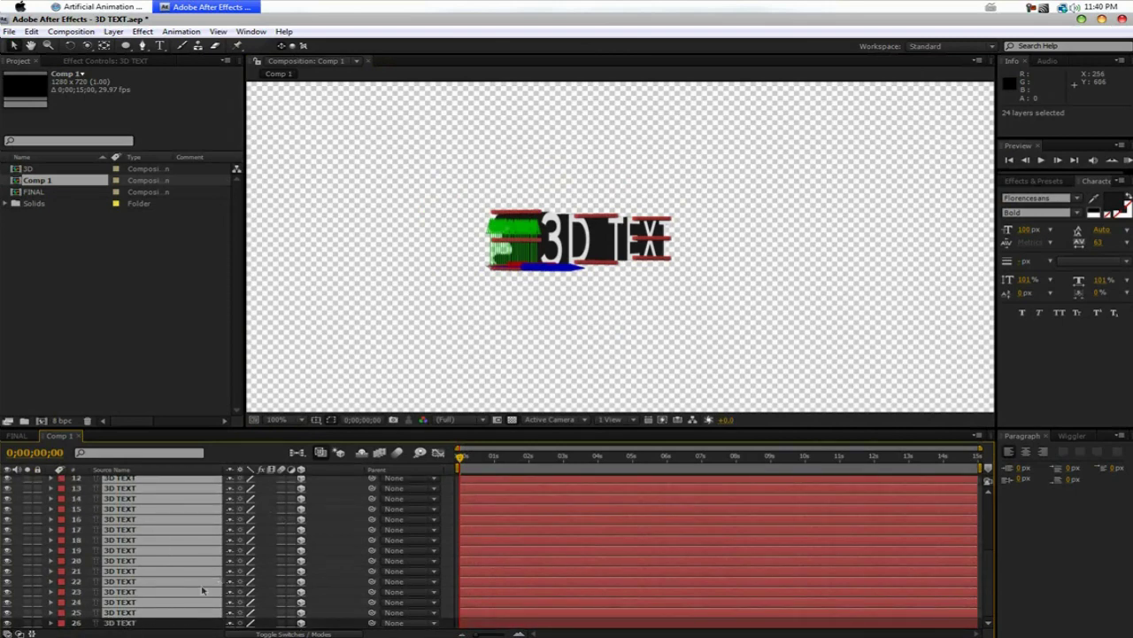
pyautogui.scroll(4, 202, 590)
pyautogui.scroll(-4, 168, 513)
pyautogui.scroll(4, 150, 620)
# Apply Fast Blur to the extrusion layers with Blurriness set to 1.0
pyautogui.click(113, 31)
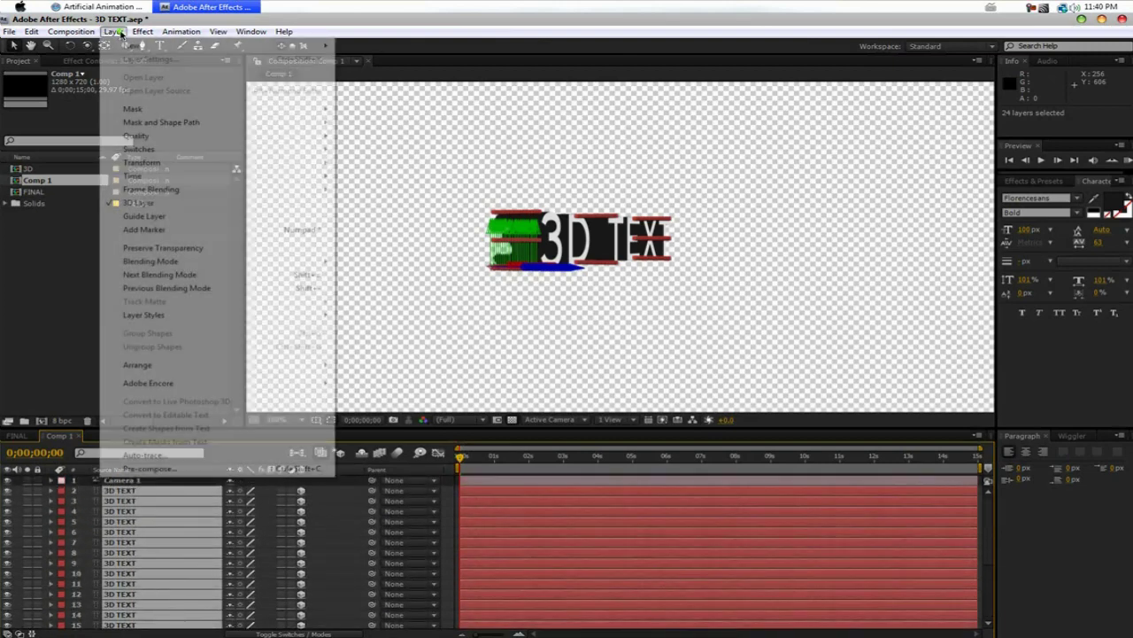
pyautogui.moveTo(142, 31)
pyautogui.moveTo(203, 117)
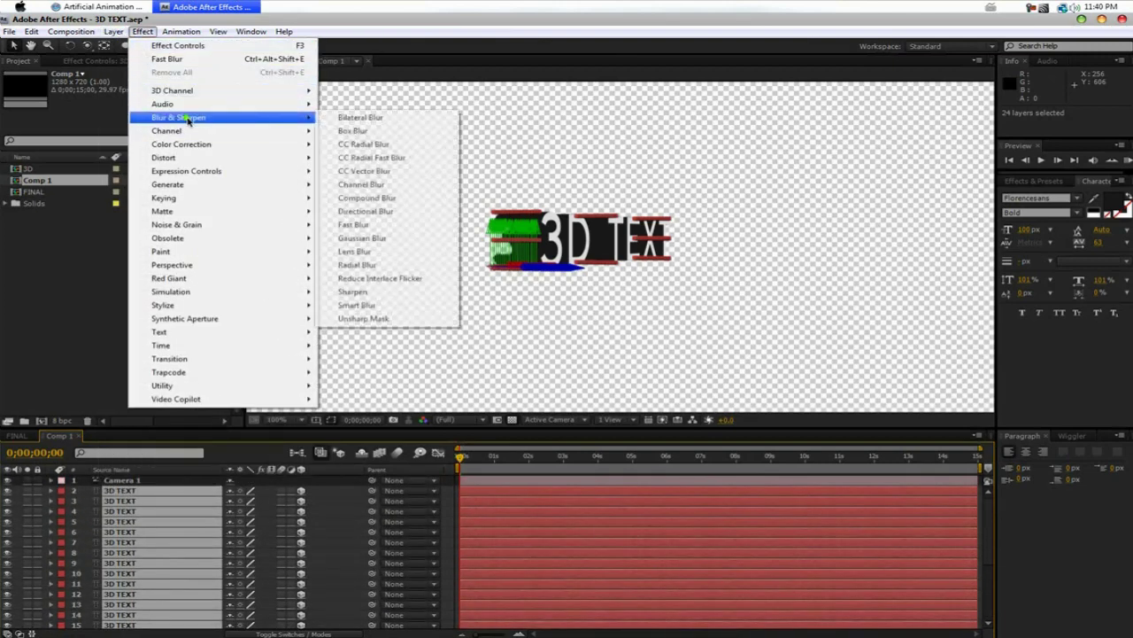
pyautogui.click(370, 225)
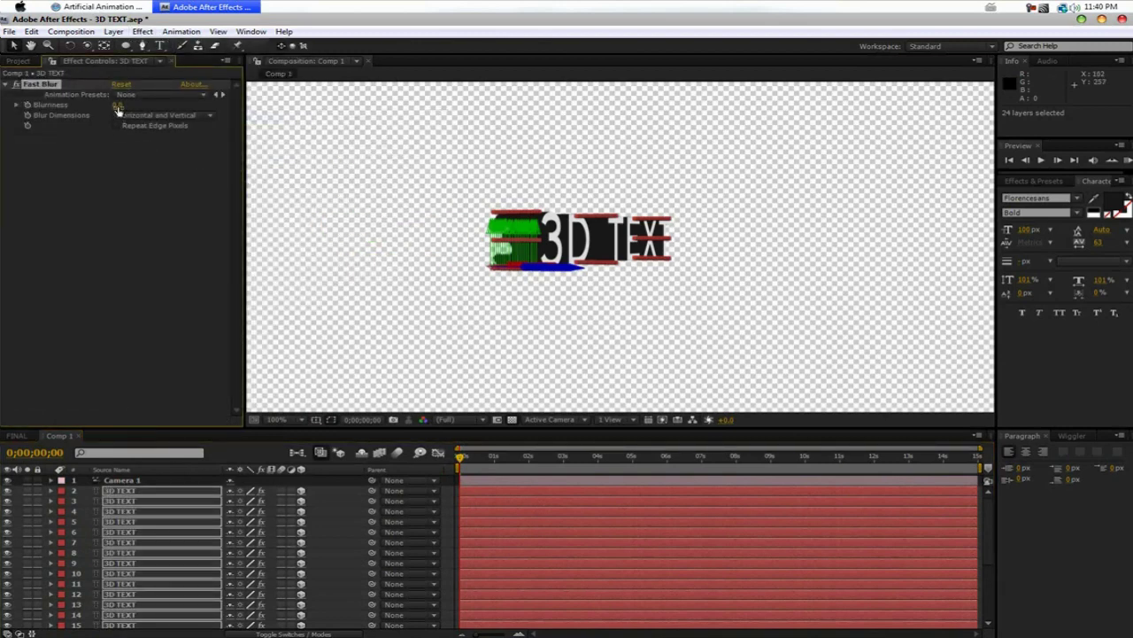
pyautogui.moveTo(118, 107); pyautogui.dragTo(157, 112)
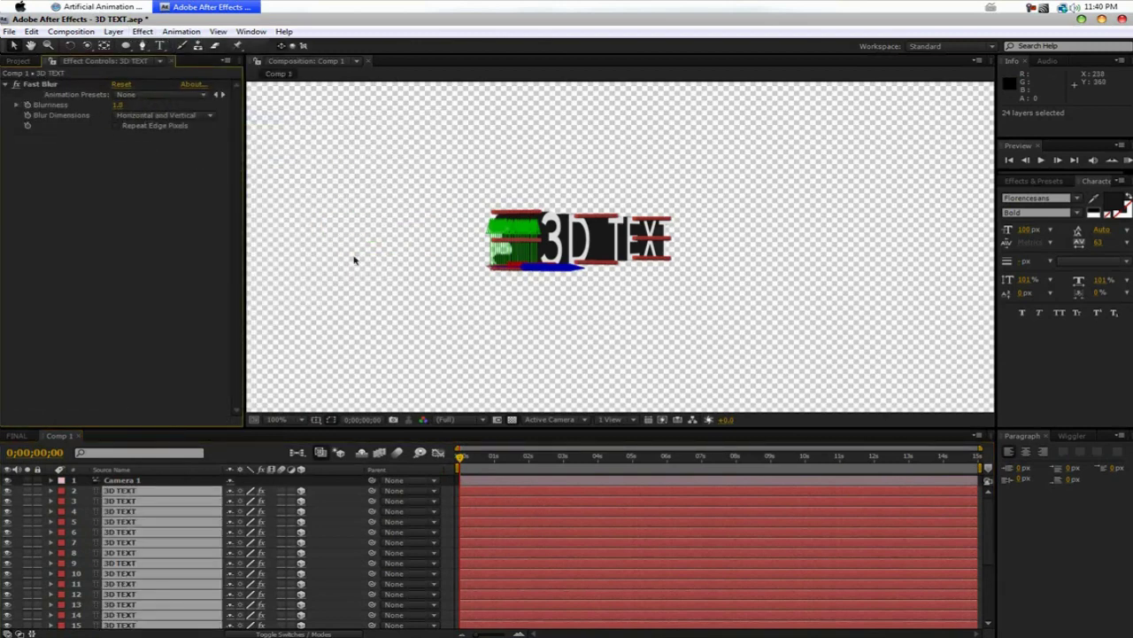
# Deselect the layers, zoom the view to 200%, and orbit the camera slightly around the text
pyautogui.click(375, 303)
pyautogui.press('.')
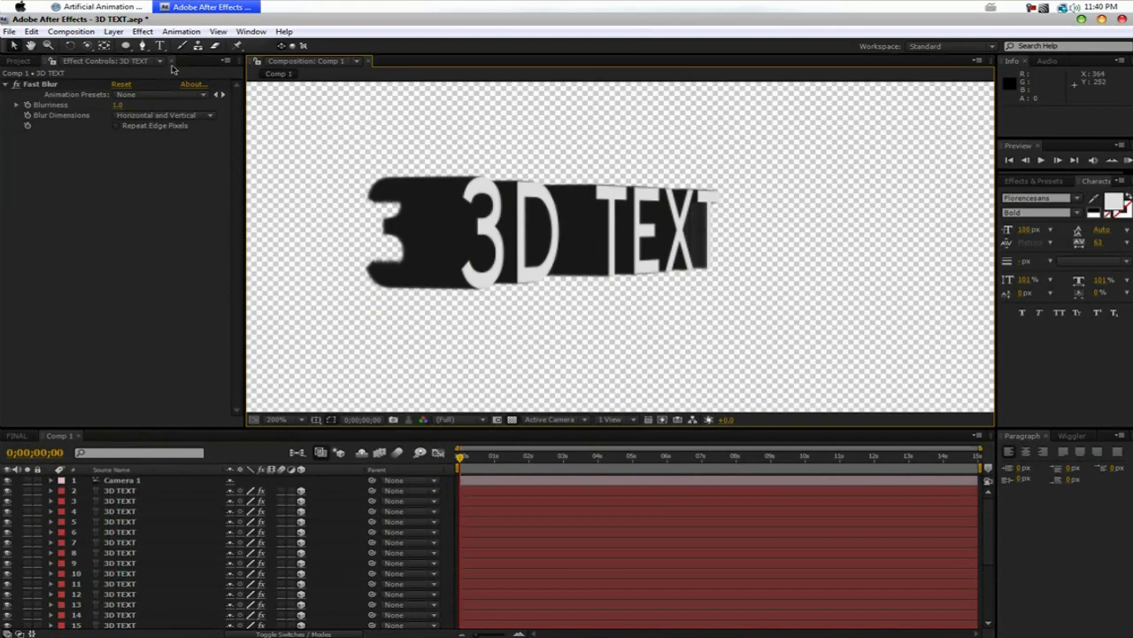
pyautogui.click(89, 45)
pyautogui.moveTo(436, 269); pyautogui.dragTo(432, 290)
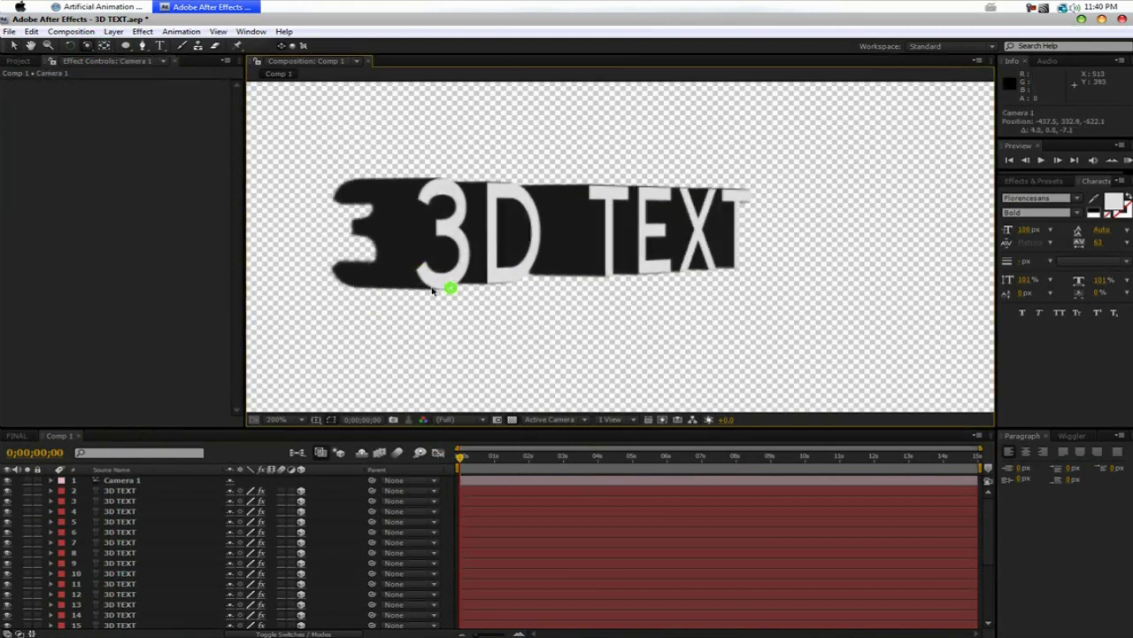
pyautogui.scroll(-6, 393, 311)
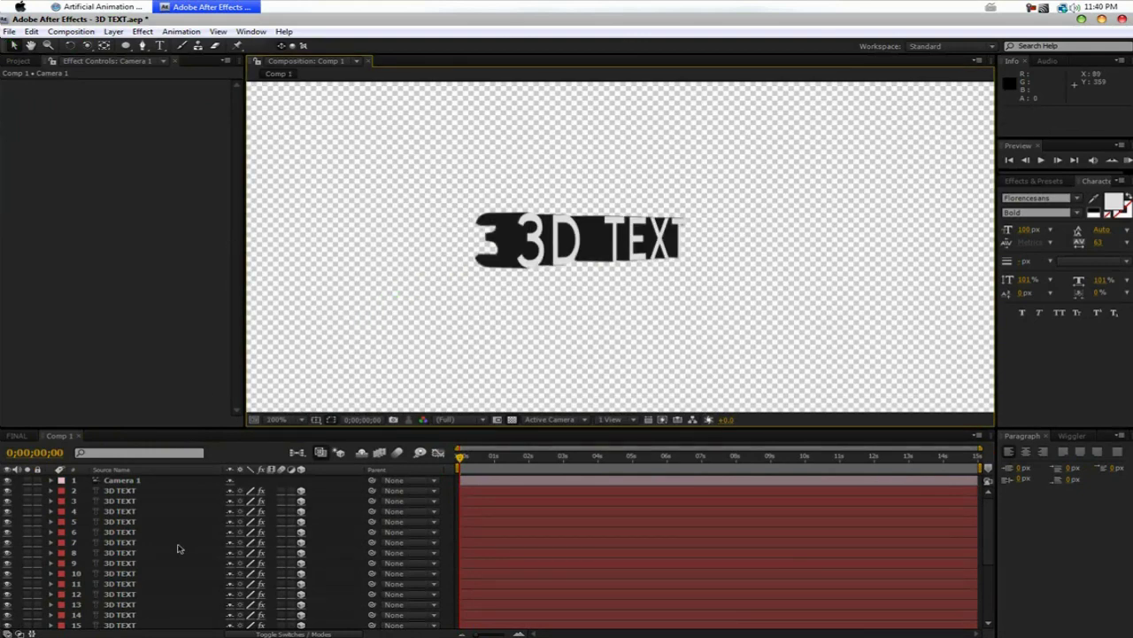
# Deselect the text layers and orbit Camera 1 back to face the 3D TEXT head-on
pyautogui.moveTo(142, 496); pyautogui.dragTo(118, 613)
pyautogui.click(15, 86)
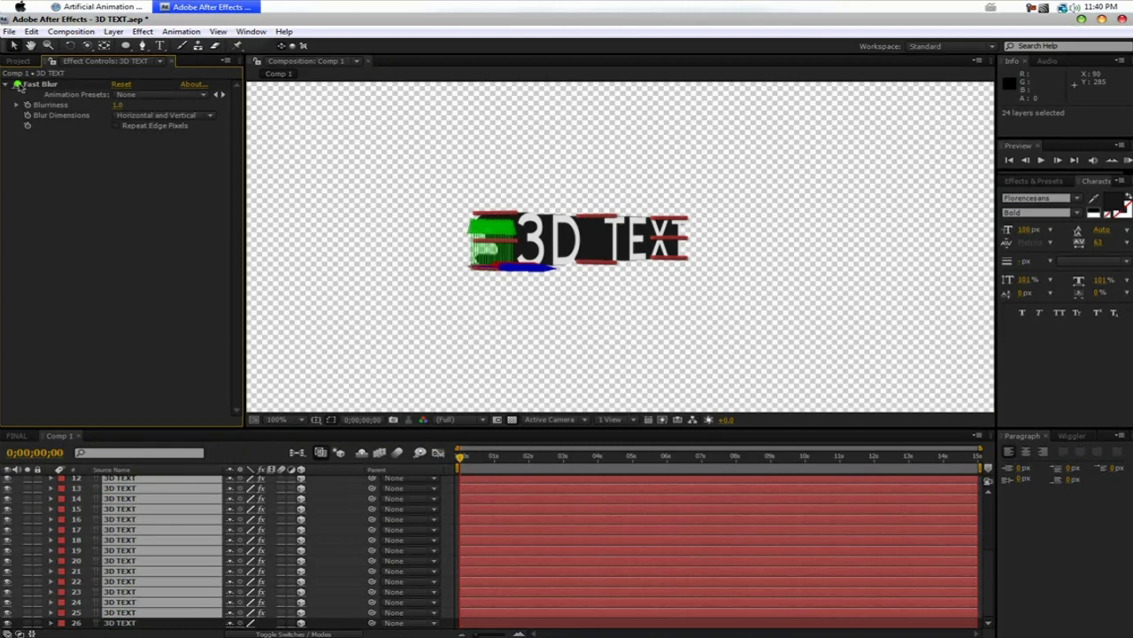
pyautogui.click(259, 154)
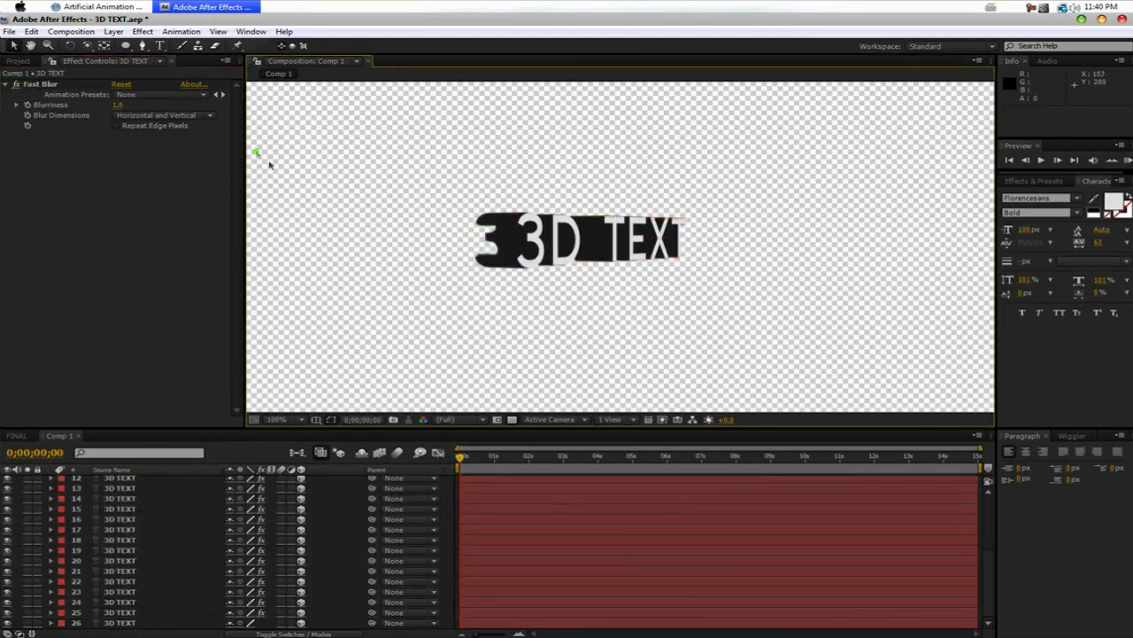
pyautogui.click(87, 45)
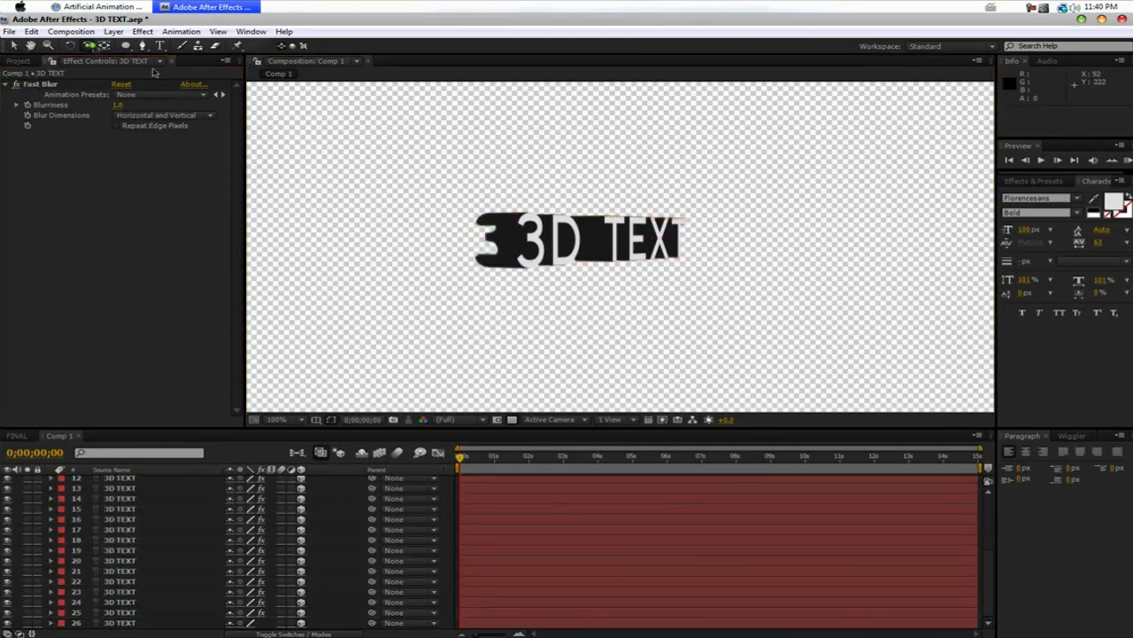
pyautogui.moveTo(505, 309)
pyautogui.mouseDown()
pyautogui.moveTo(520, 305)
pyautogui.moveTo(487, 304)
pyautogui.mouseUp()
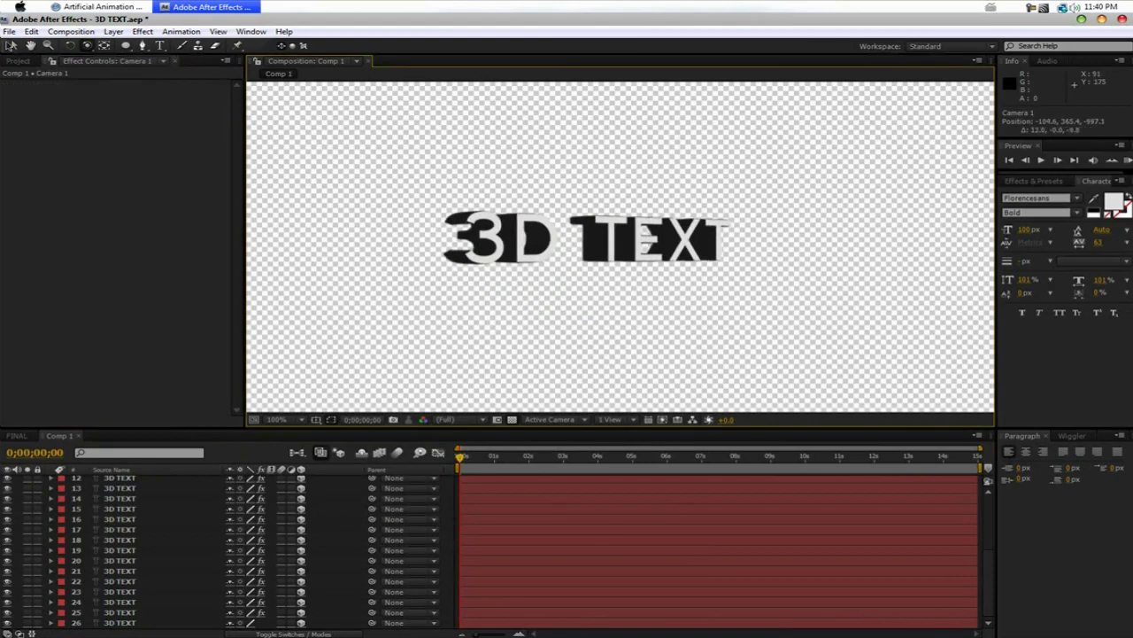
# Select all 25 text layers, from layer 2 through layer 26
pyautogui.click(12, 46)
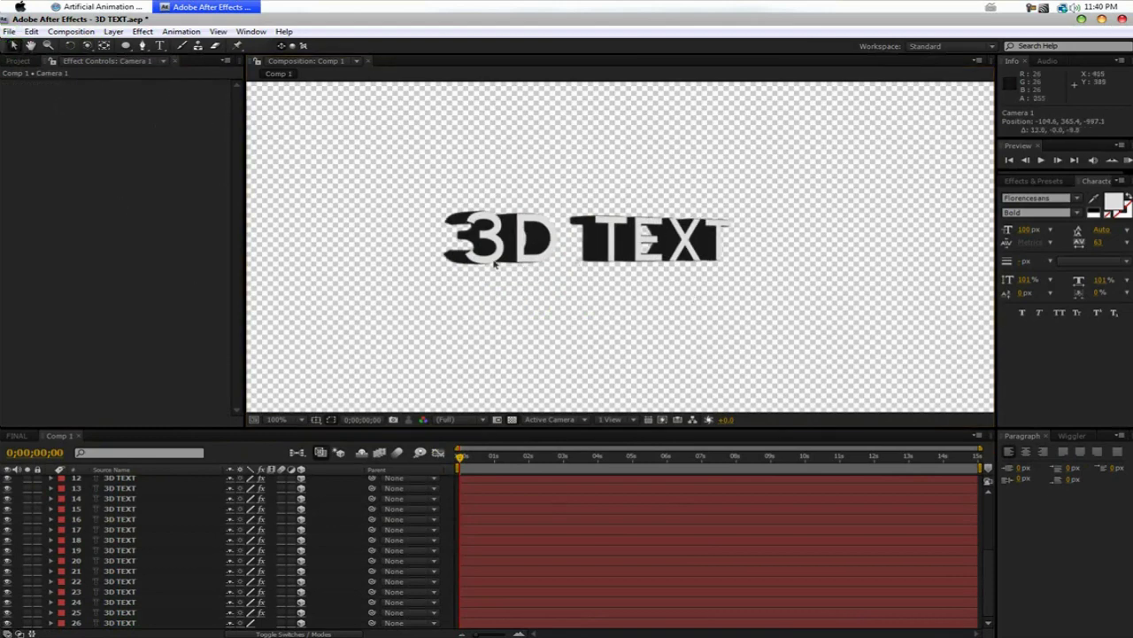
pyautogui.scroll(5, 168, 492)
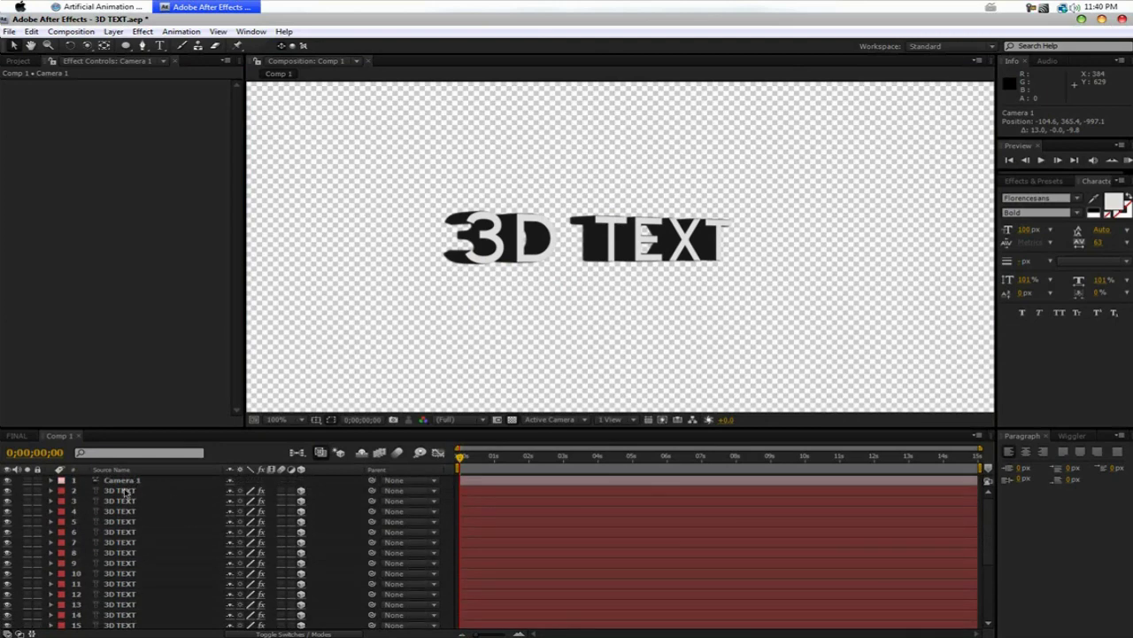
pyautogui.click(126, 491)
pyautogui.scroll(-5, 129, 509)
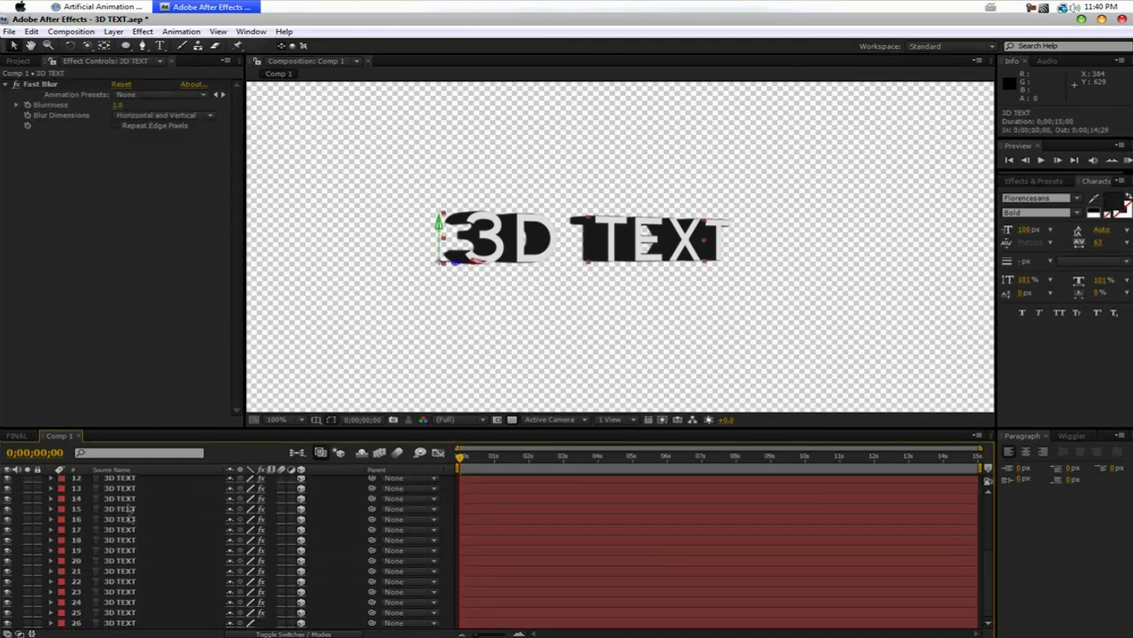
pyautogui.keyDown('shift'); pyautogui.click(140, 624); pyautogui.keyUp('shift')
pyautogui.scroll(5, 181, 549)
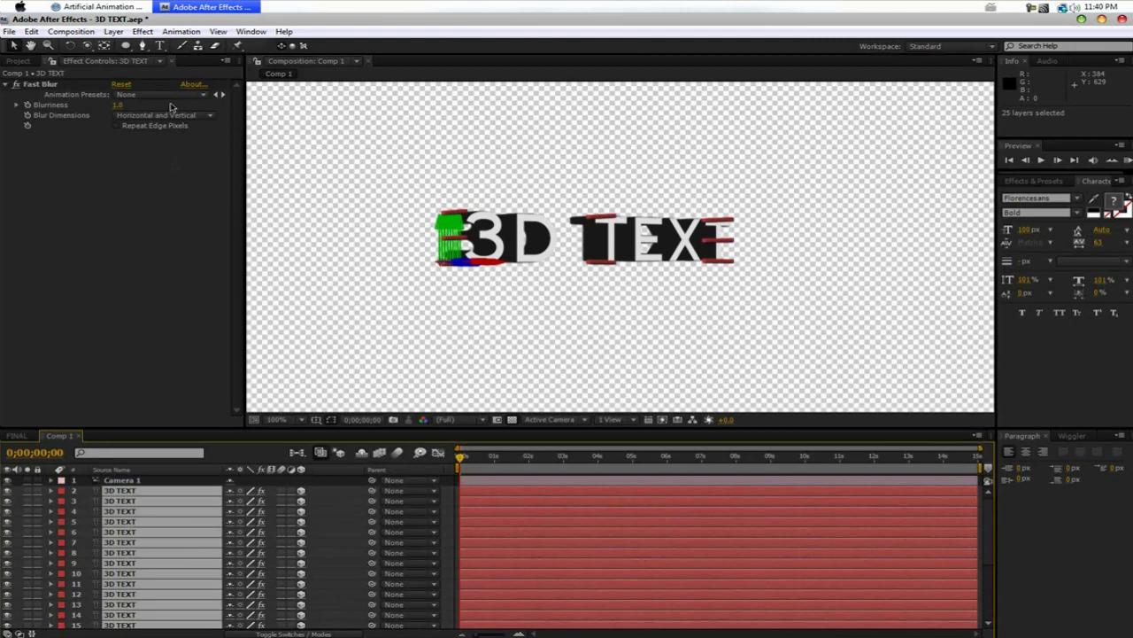
# Pre-compose the 25 selected text layers into one '3D TEXT' pre-comp, moving all attributes
pyautogui.click(114, 31)
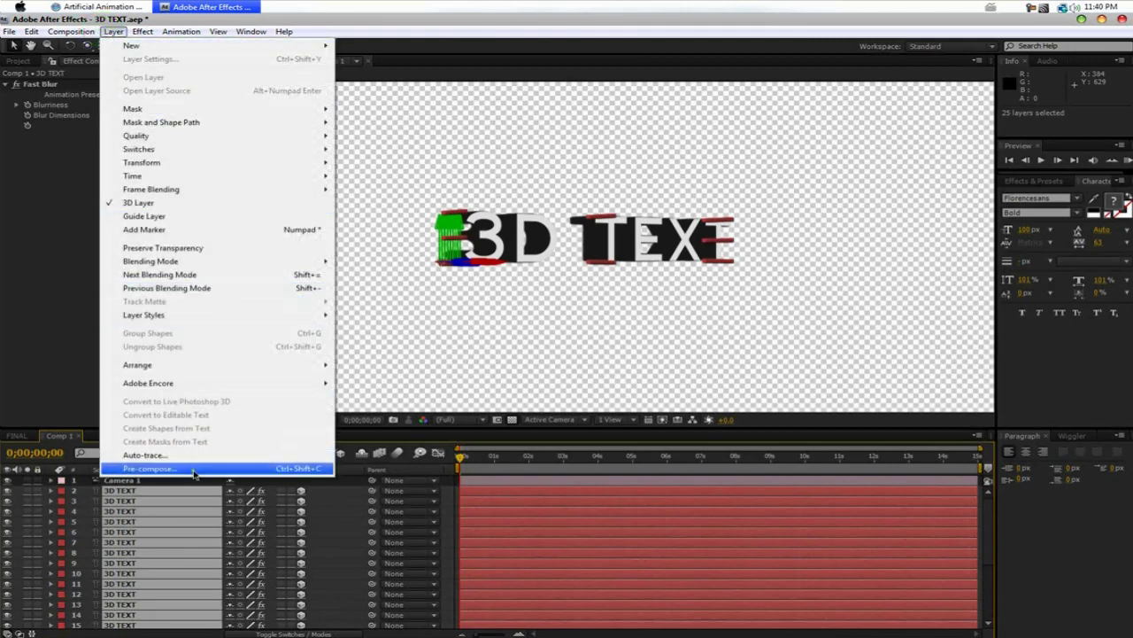
pyautogui.click(193, 469)
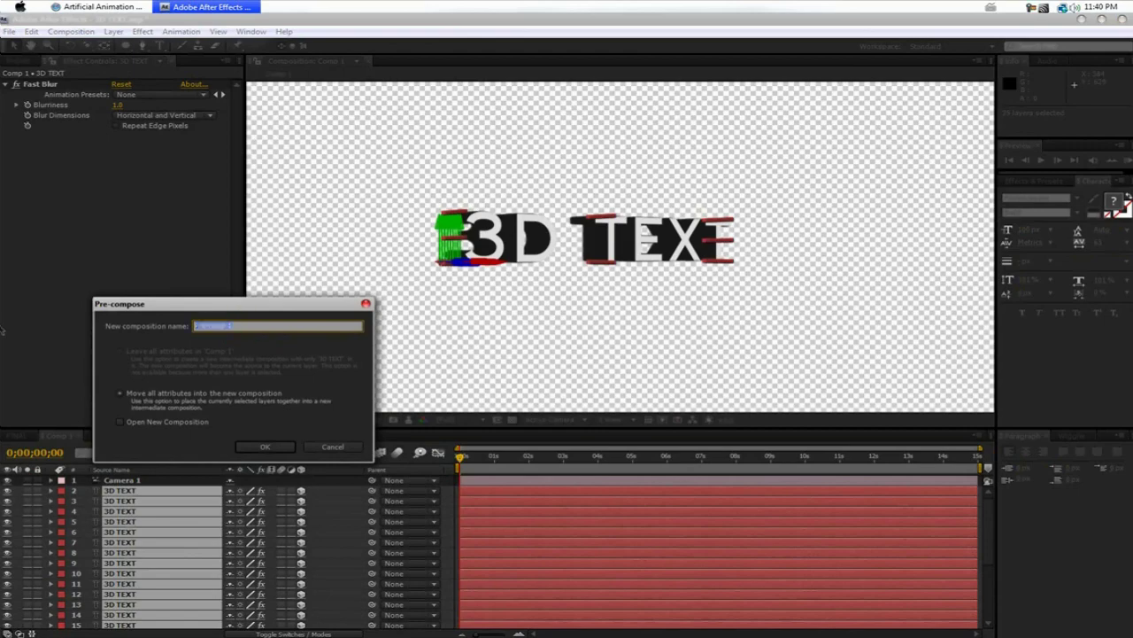
pyautogui.click(293, 447)
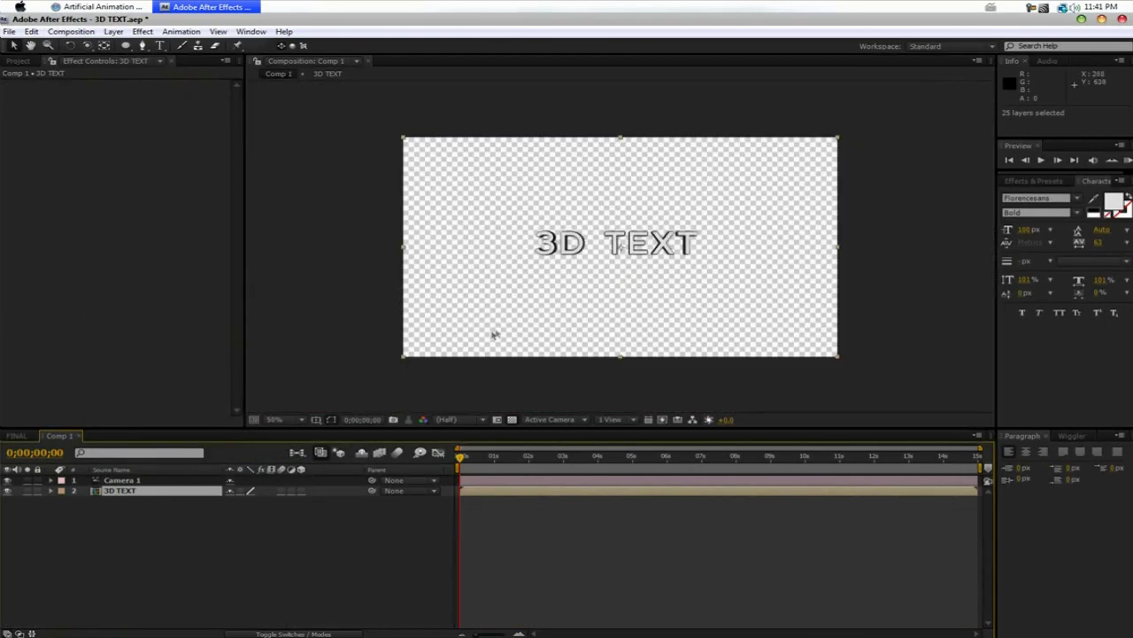
# View at 100%, make the 3D TEXT pre-comp a 3D layer, and orbit to see it edge-on
pyautogui.press('/')
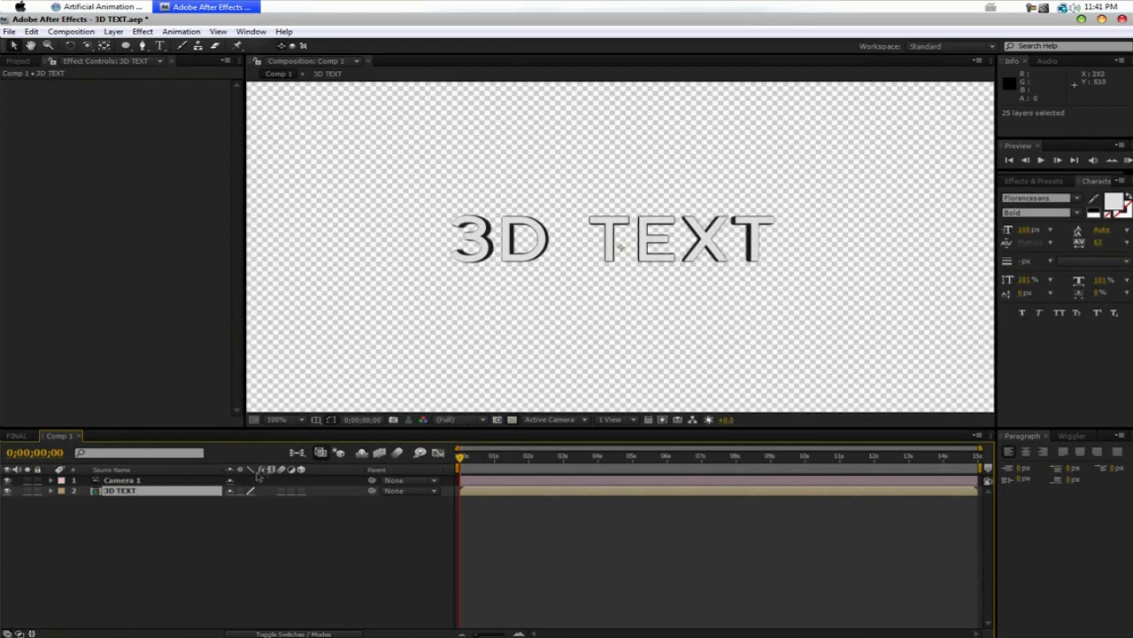
pyautogui.click(301, 492)
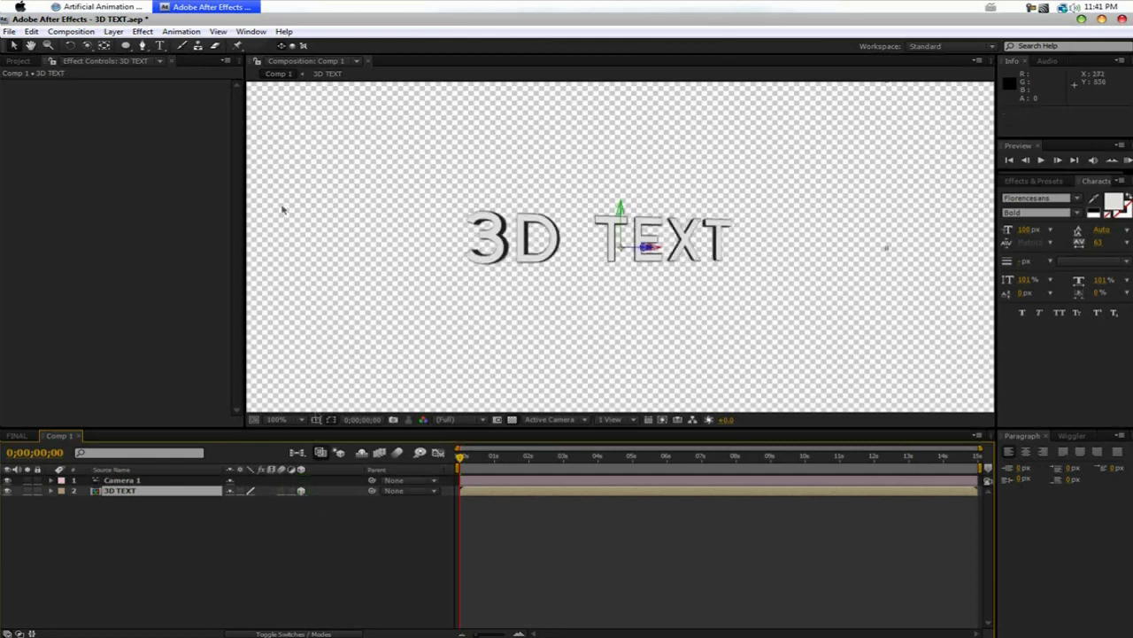
pyautogui.click(86, 45)
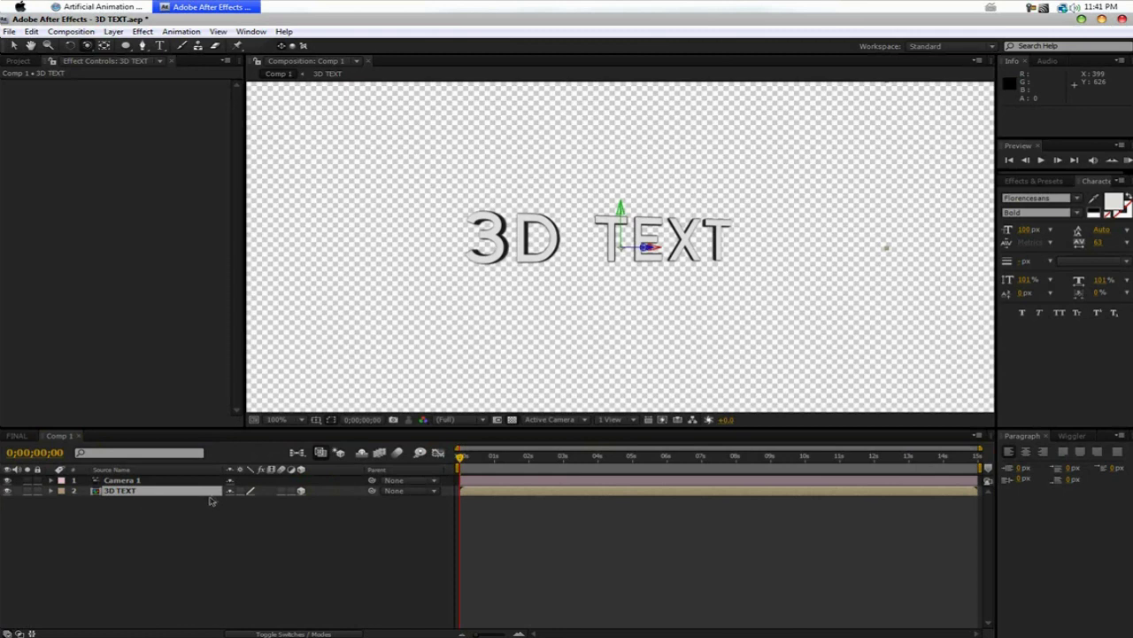
pyautogui.moveTo(670, 384); pyautogui.dragTo(356, 322)
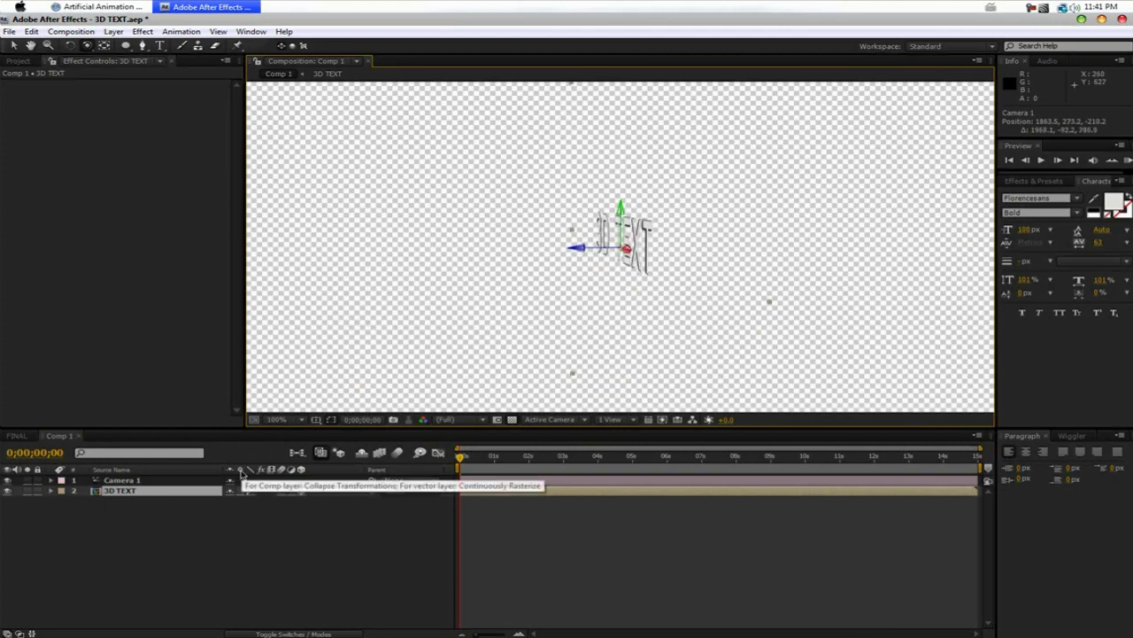
# Turn on Collapse Transformations for 3D TEXT and orbit back to a frontal view of the extruded text
pyautogui.click(240, 489)
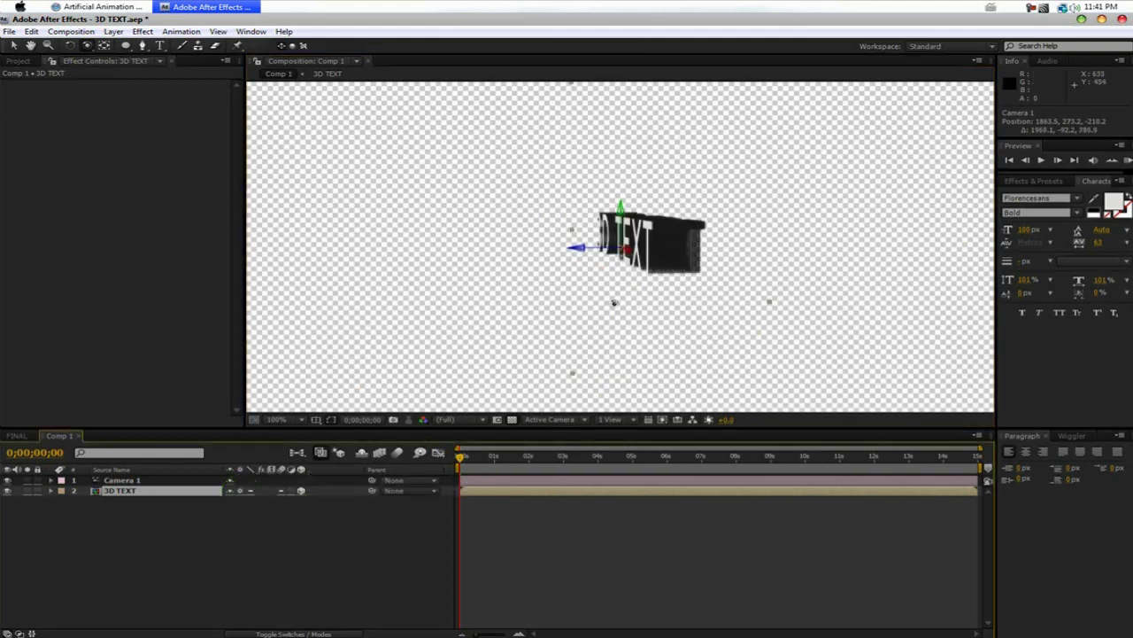
pyautogui.moveTo(593, 316); pyautogui.dragTo(551, 309)
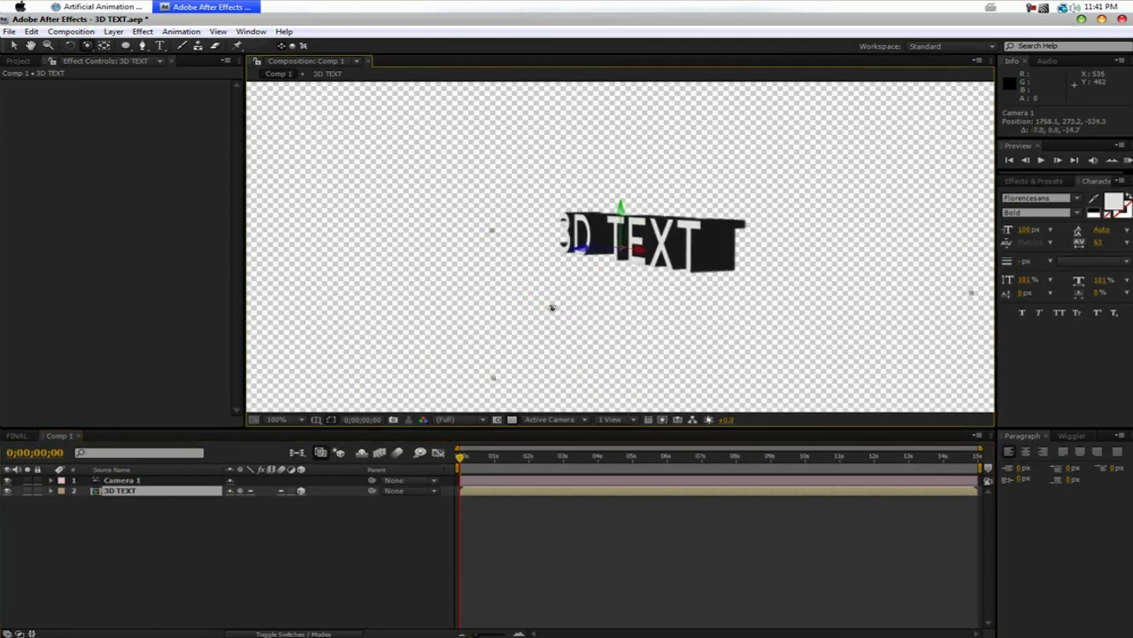
pyautogui.moveTo(639, 308)
pyautogui.mouseDown()
pyautogui.moveTo(658, 311)
pyautogui.moveTo(649, 305)
pyautogui.mouseUp()
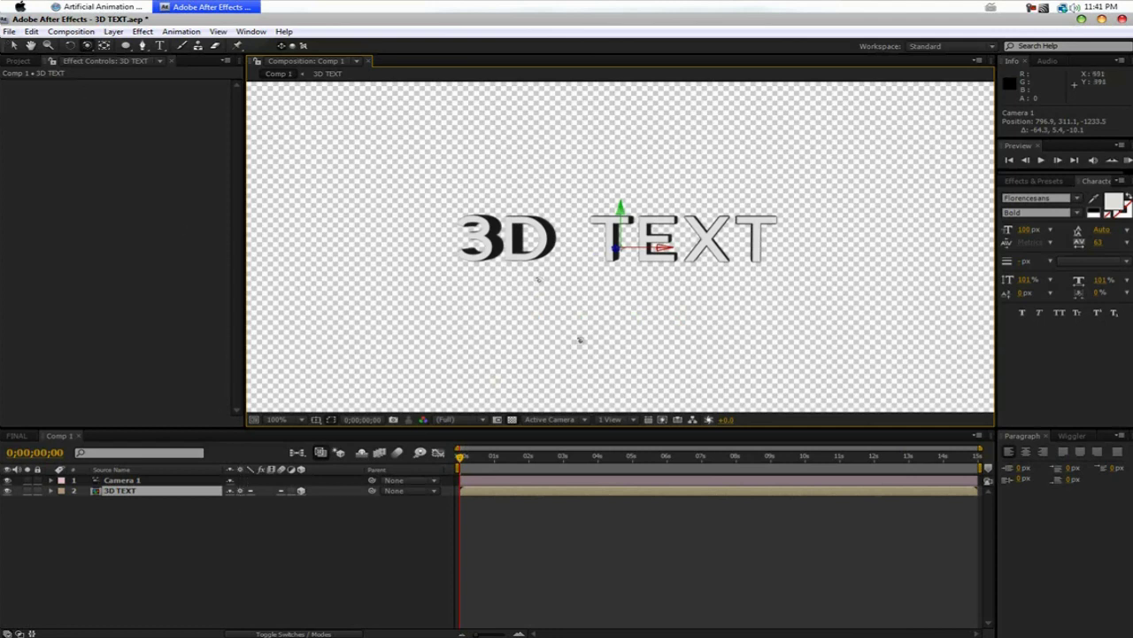
pyautogui.moveTo(580, 339); pyautogui.dragTo(572, 369)
# Create a new light-gray solid with colour AFAFAF
pyautogui.moveTo(423, 297)
pyautogui.mouseDown()
pyautogui.moveTo(455, 303)
pyautogui.moveTo(425, 301)
pyautogui.mouseUp()
pyautogui.press('v')
pyautogui.click(430, 324)
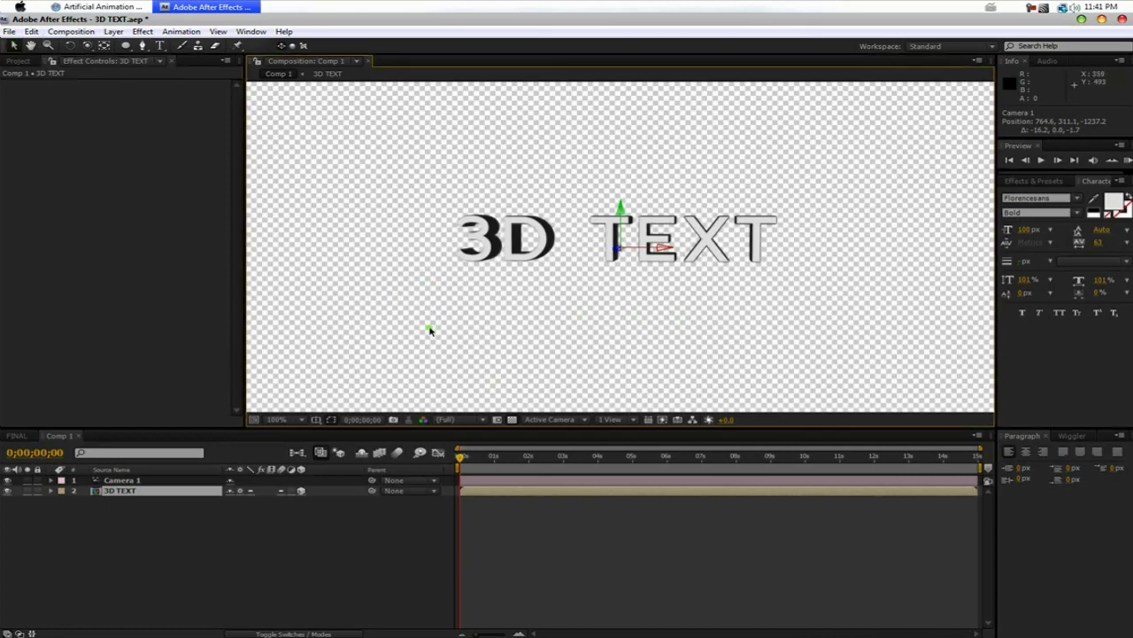
pyautogui.click(113, 31)
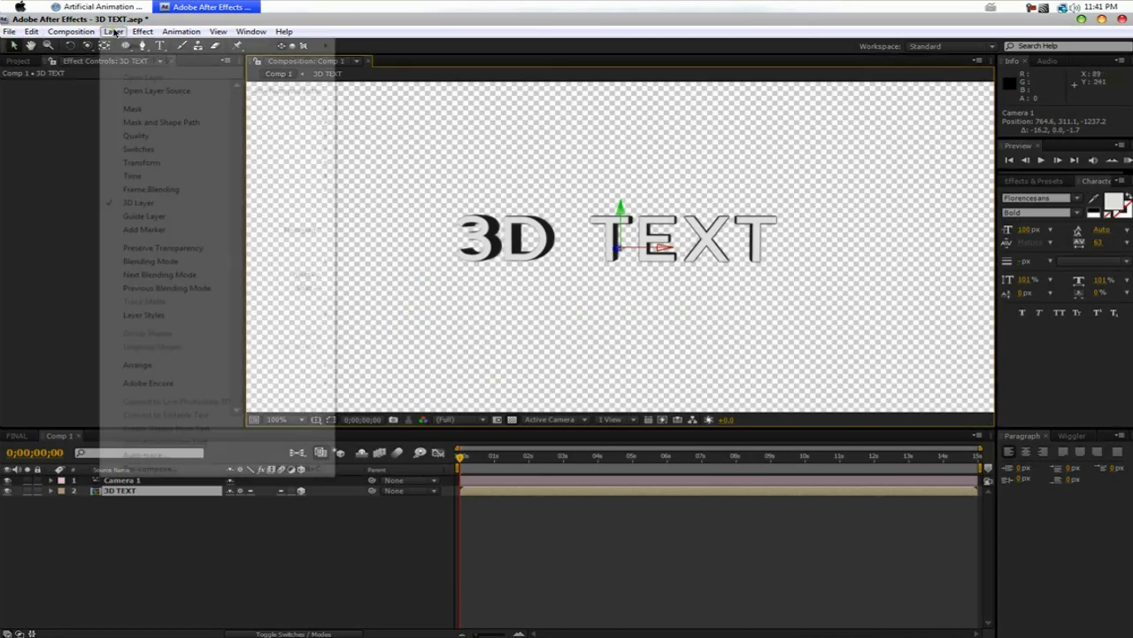
pyautogui.moveTo(133, 45)
pyautogui.click(389, 60)
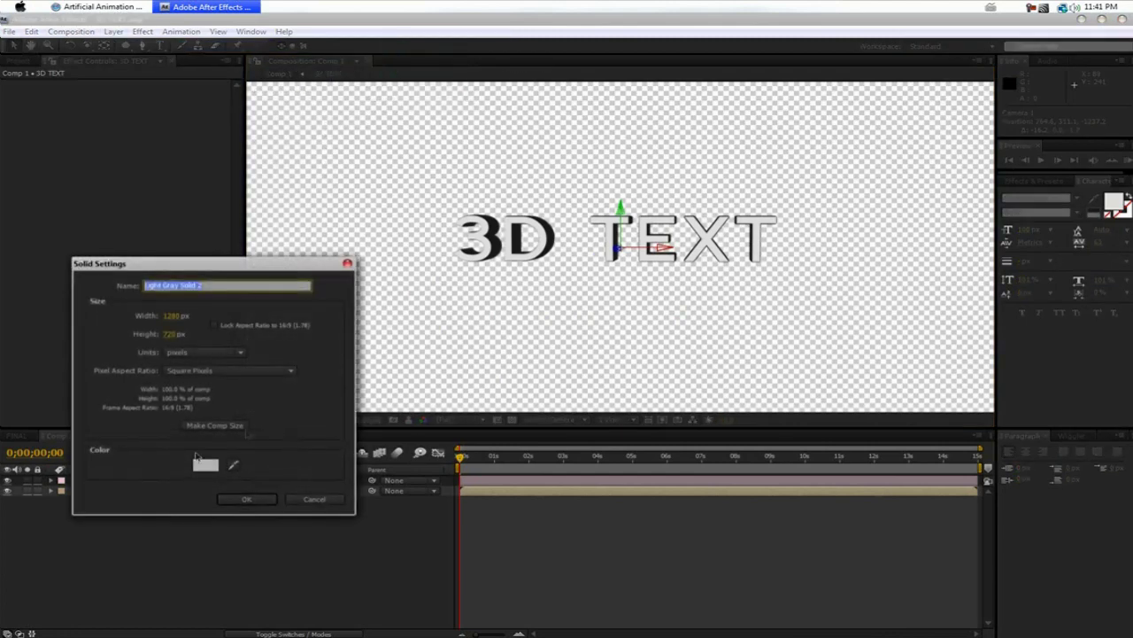
pyautogui.click(203, 454)
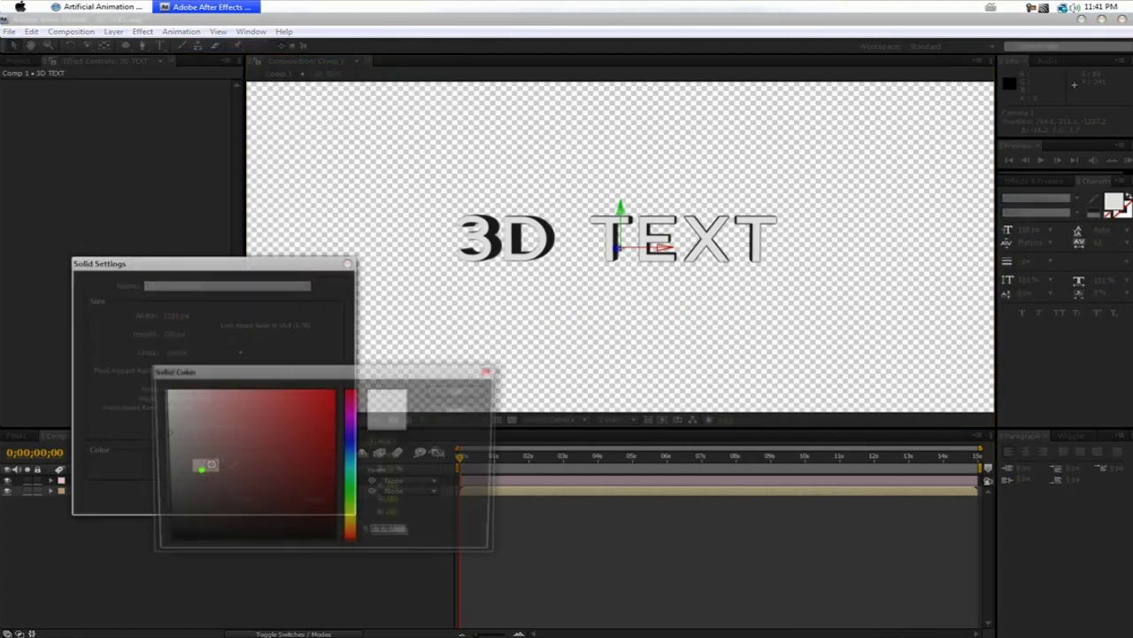
pyautogui.click(162, 440)
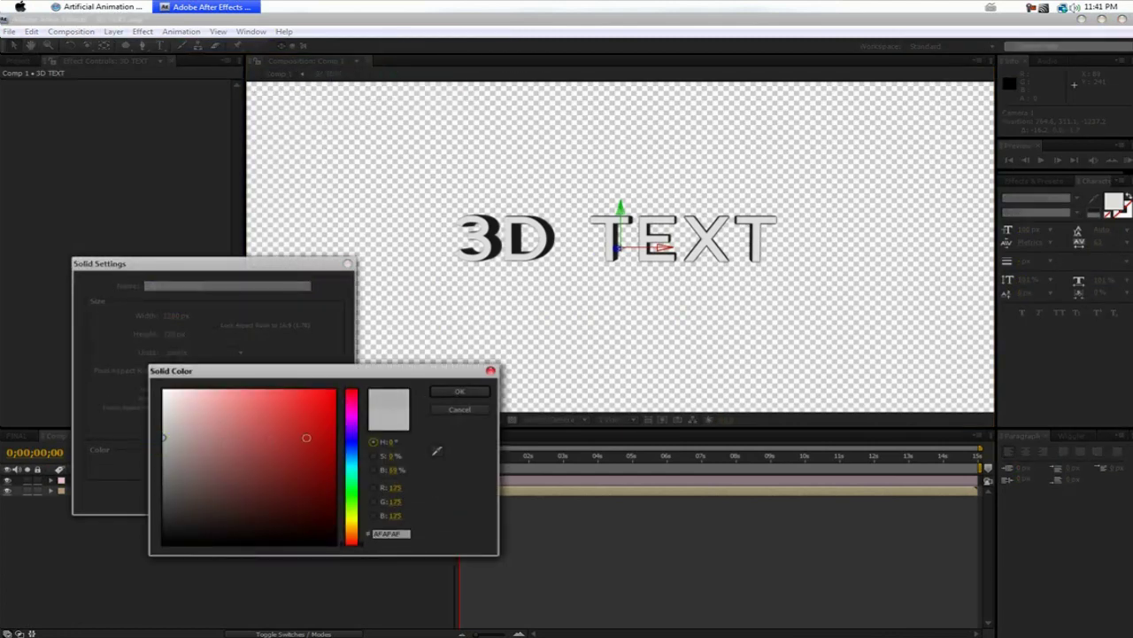
pyautogui.click(470, 392)
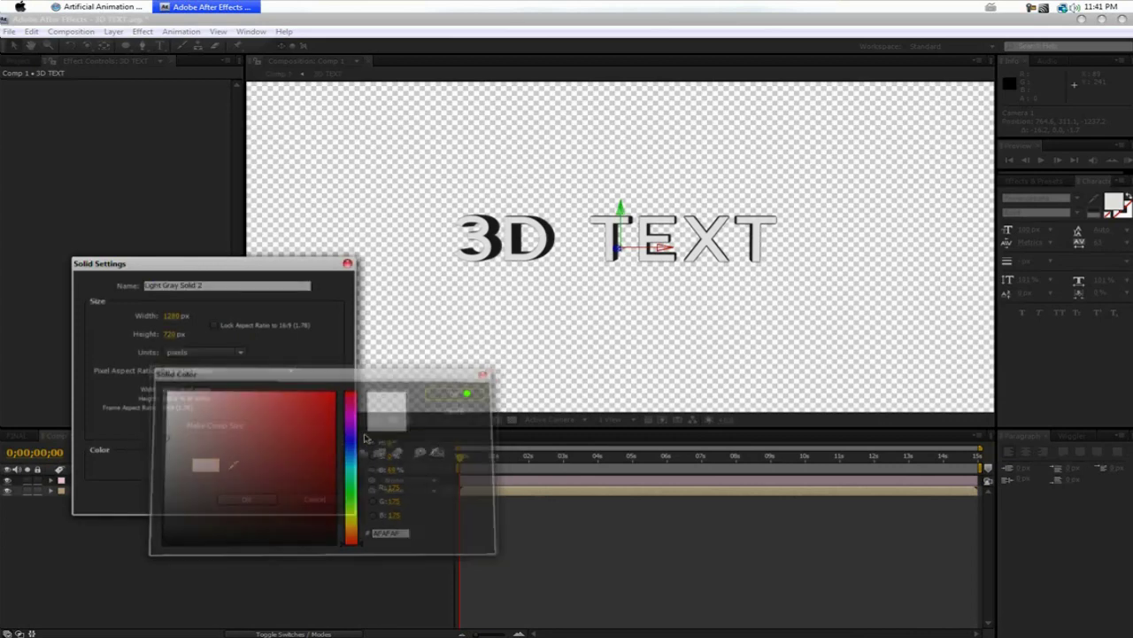
pyautogui.click(252, 495)
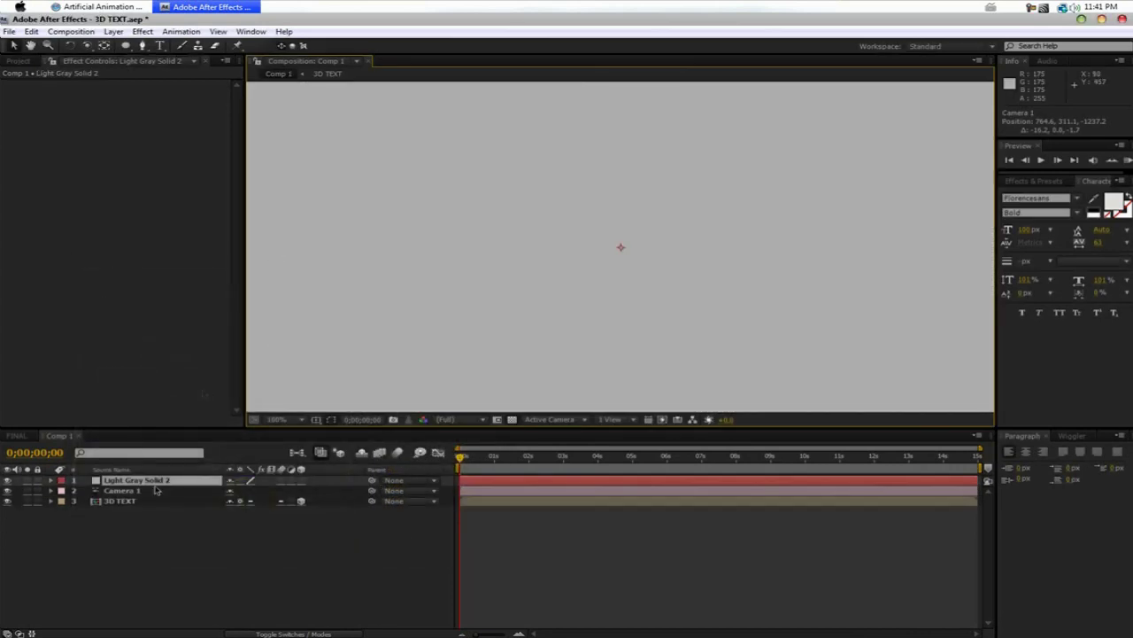
# Move the gray solid beneath 3D TEXT and rename it BG
pyautogui.moveTo(153, 482); pyautogui.dragTo(132, 519)
pyautogui.press('Return')
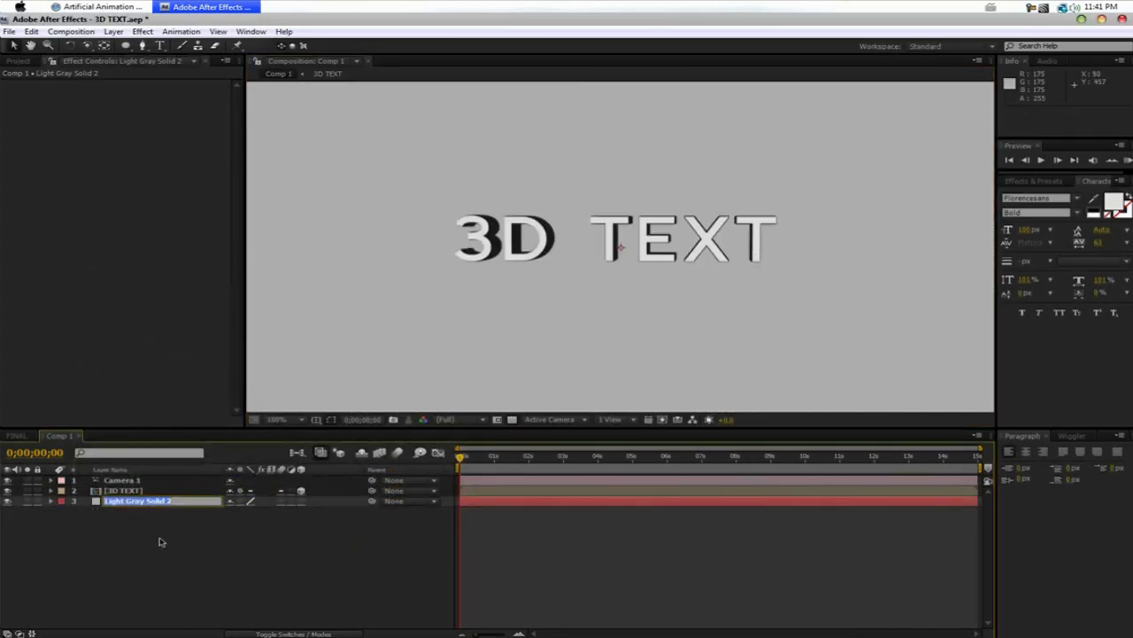
pyautogui.write('BG')
pyautogui.press('Return')
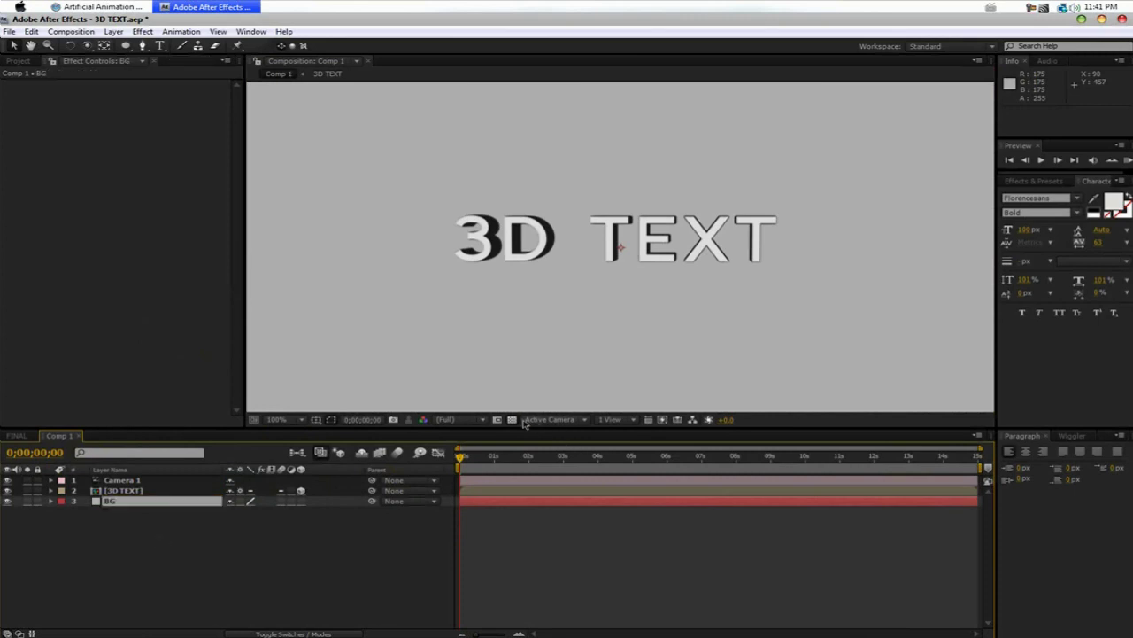
pyautogui.press(',')
pyautogui.click(299, 301)
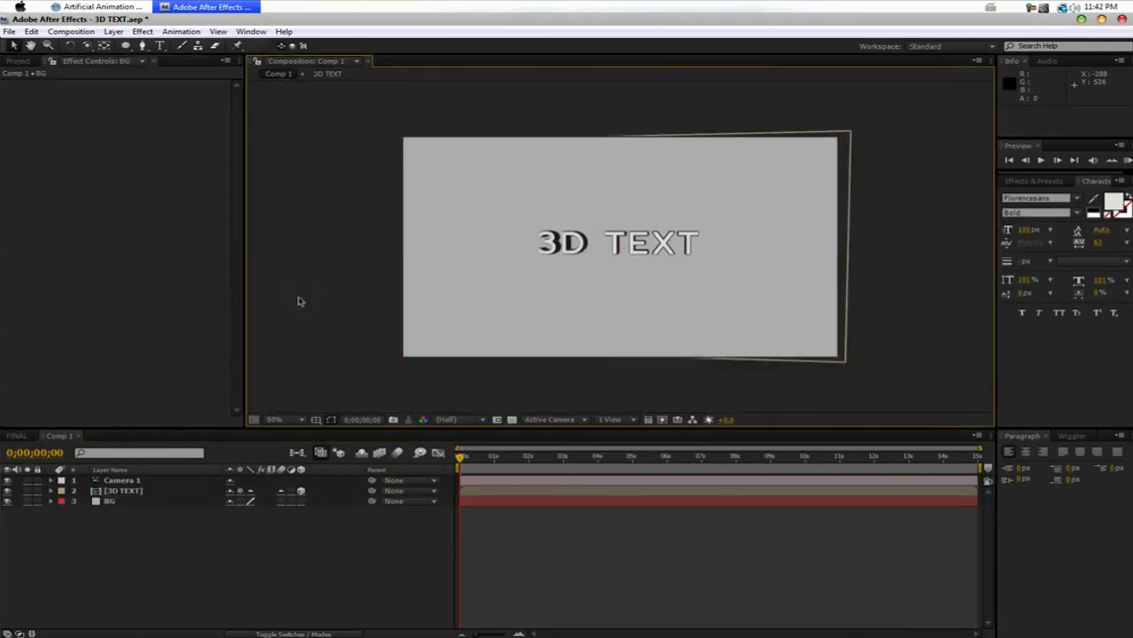
# Create a black solid on top of the layer stack
pyautogui.click(113, 31)
pyautogui.moveTo(117, 45)
pyautogui.click(421, 59)
pyautogui.click(212, 465)
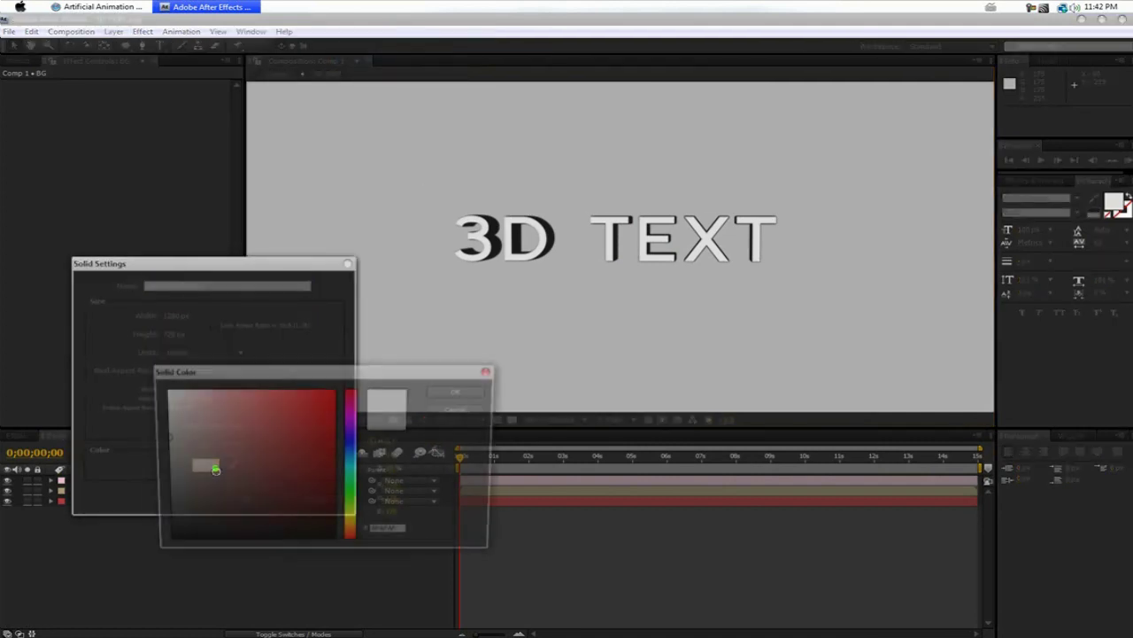
pyautogui.click(458, 392)
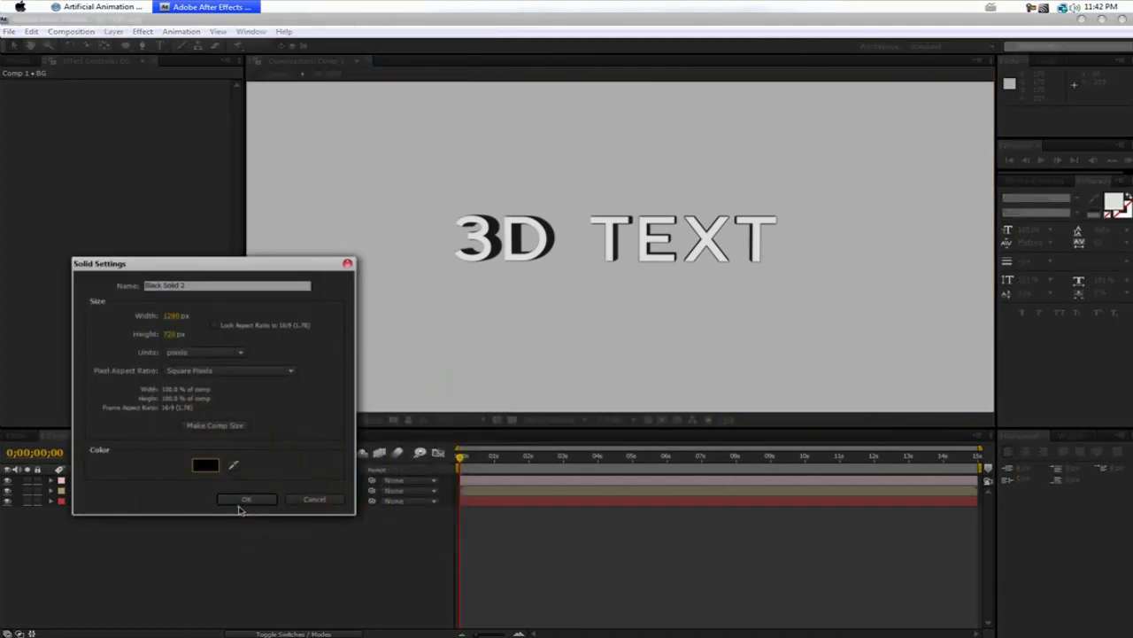
pyautogui.click(242, 501)
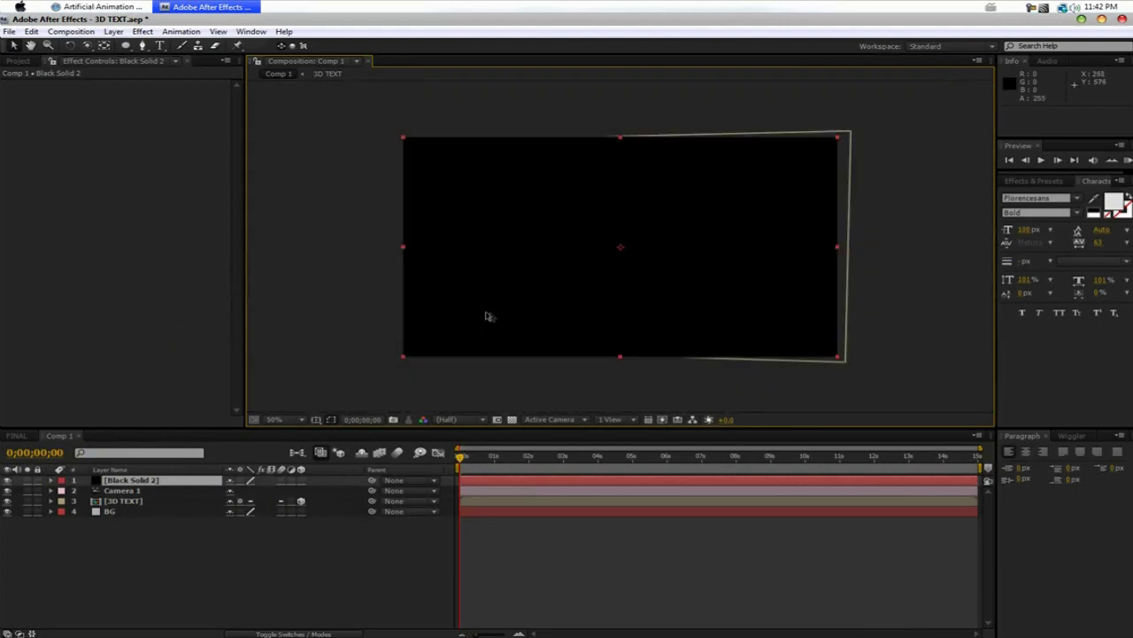
# Choose the Ellipse tool and add a full-frame elliptical mask to the black solid
pyautogui.click(126, 46)
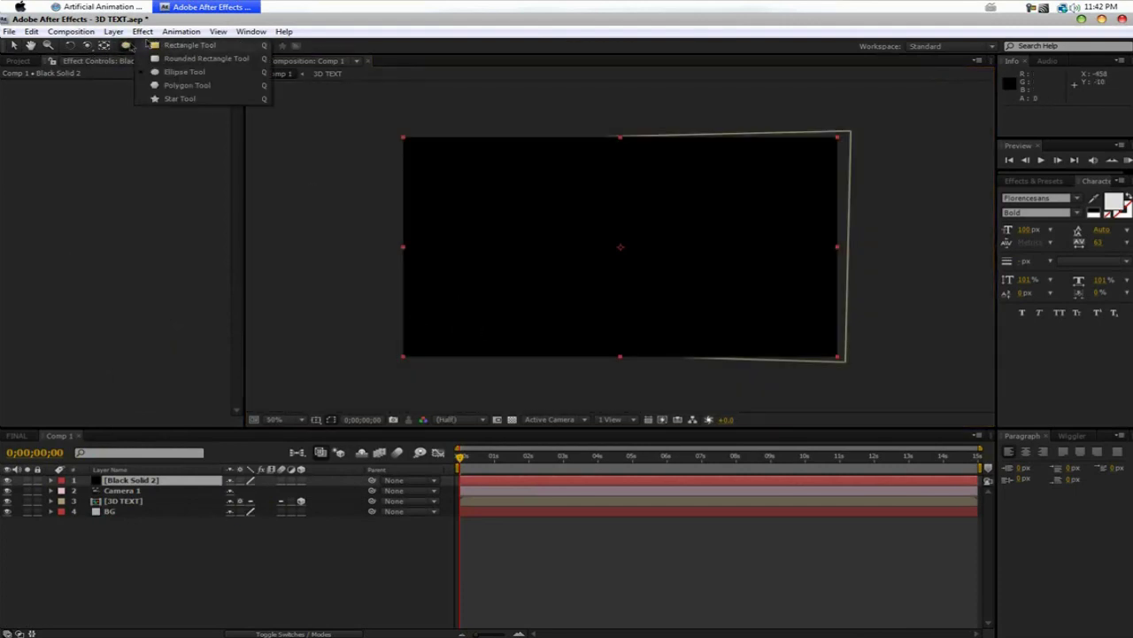
pyautogui.click(161, 46)
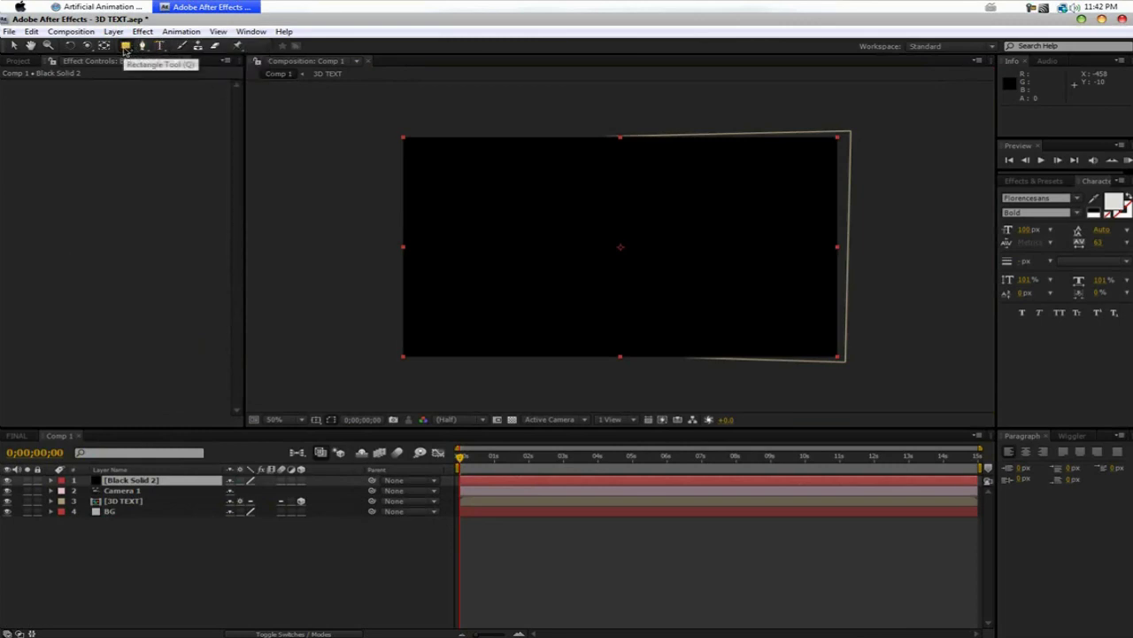
pyautogui.click(127, 48)
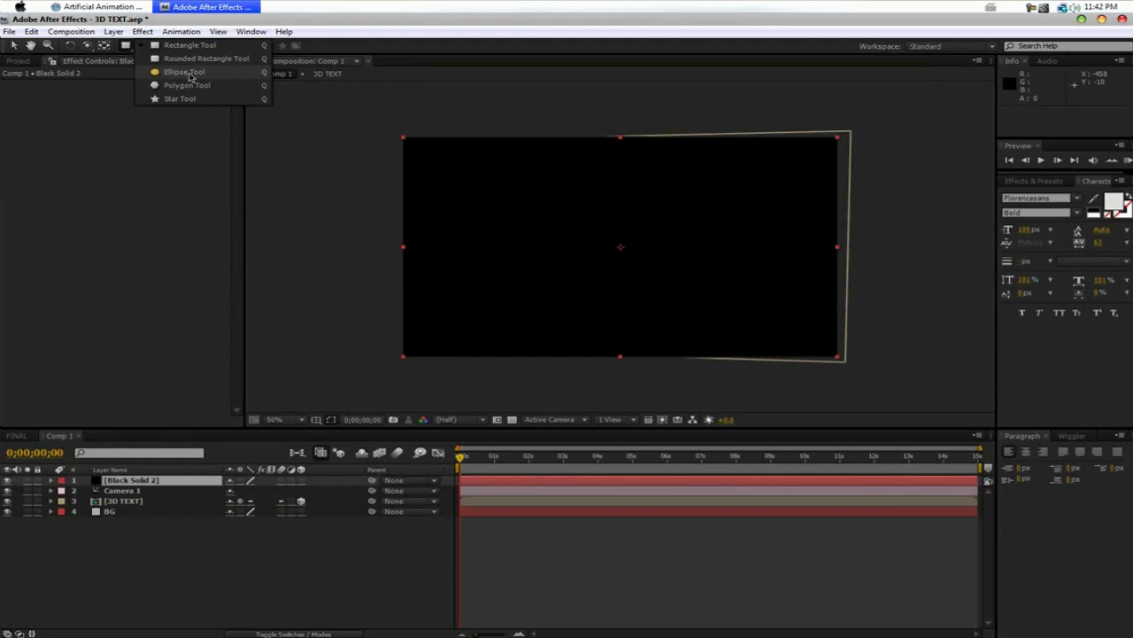
pyautogui.click(189, 77)
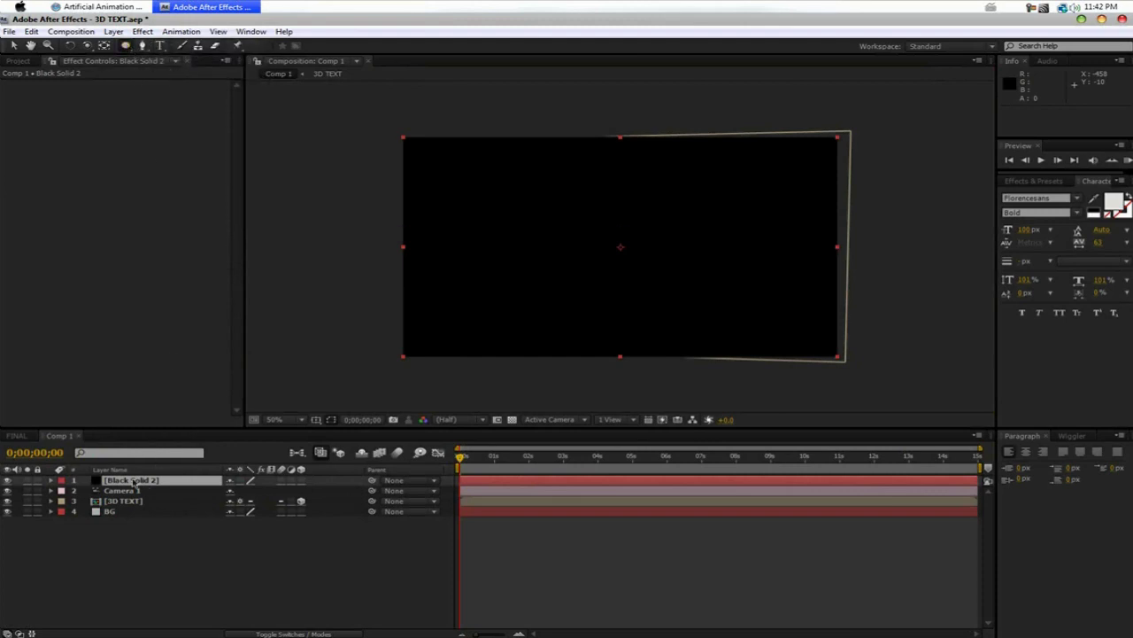
pyautogui.doubleClick(125, 45)
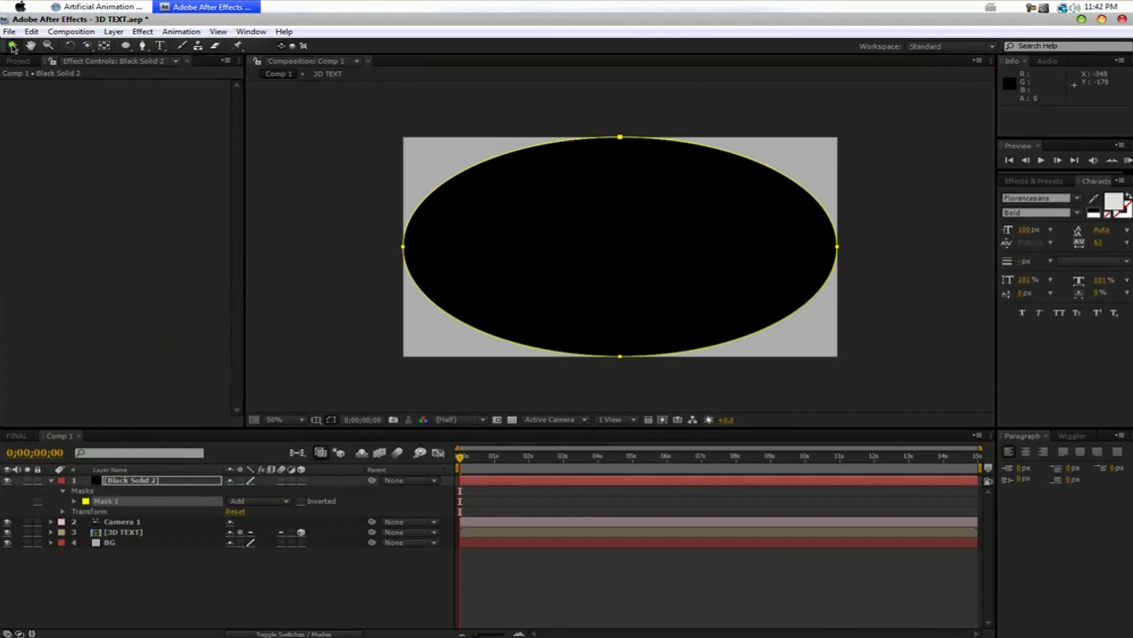
# Set Mask 1 to Subtract with a 180-pixel feather and 30% opacity
pyautogui.click(237, 502)
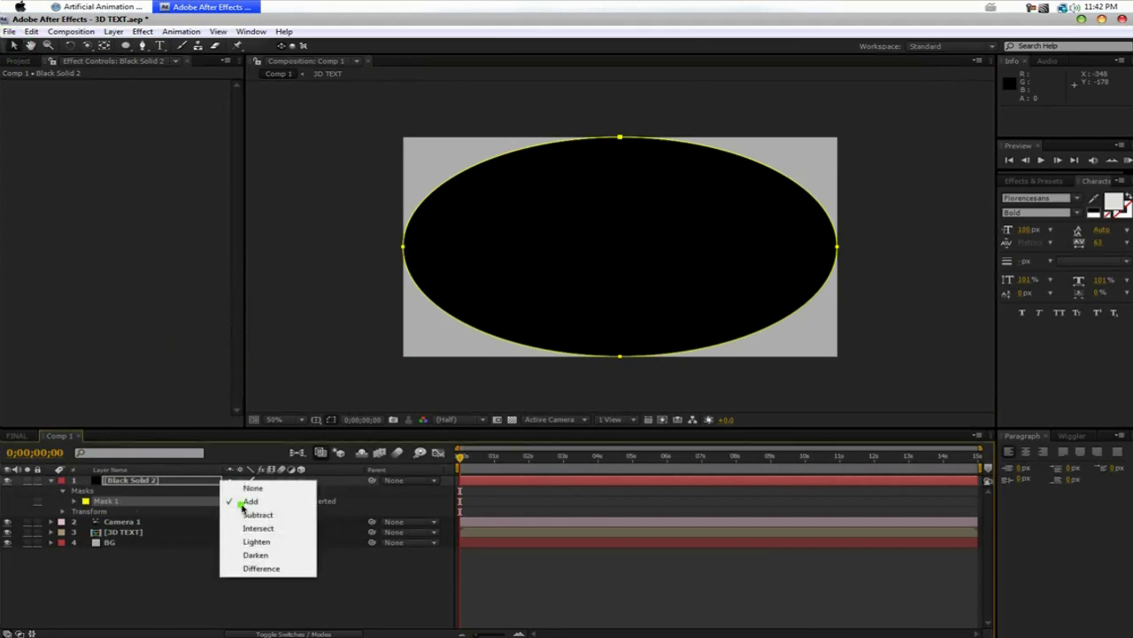
pyautogui.click(241, 513)
pyautogui.click(74, 501)
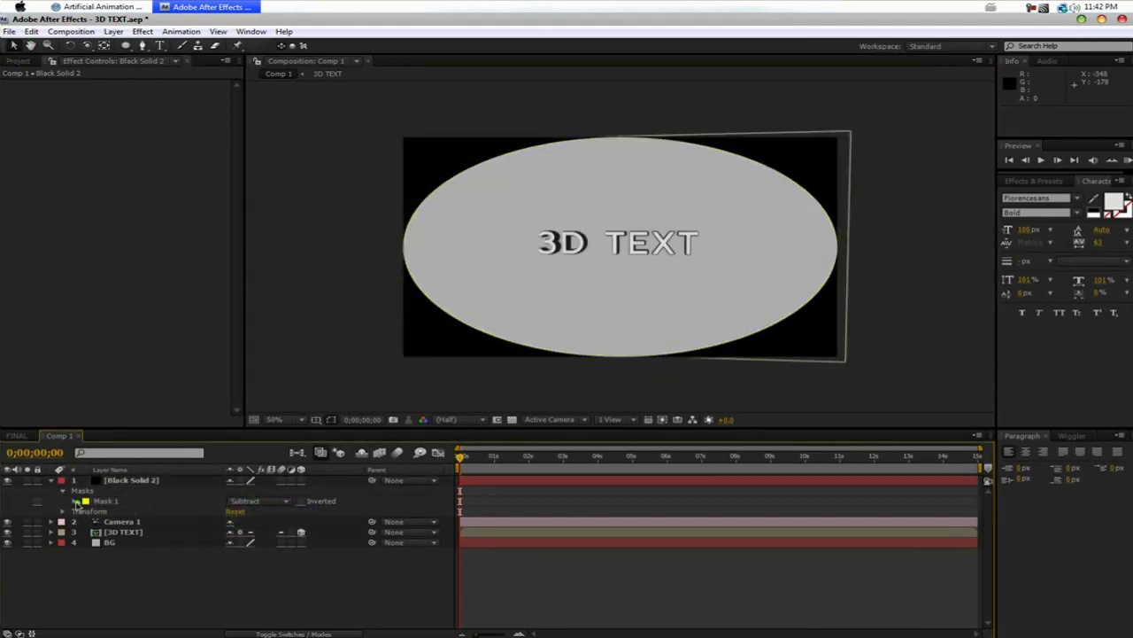
pyautogui.click(260, 521)
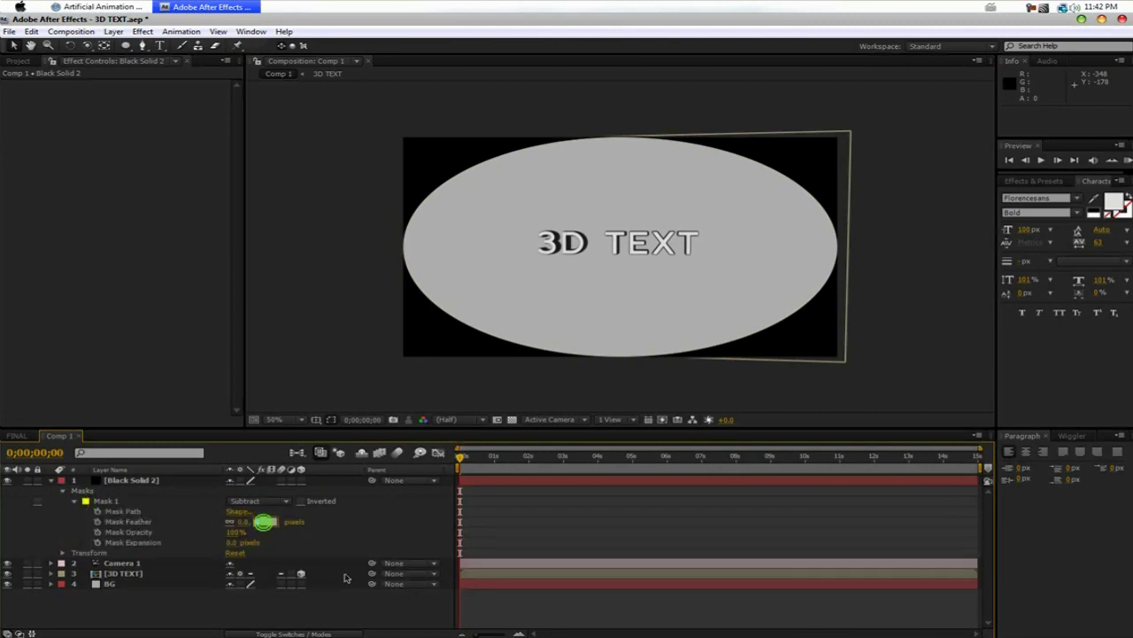
pyautogui.write('180')
pyautogui.press('Return')
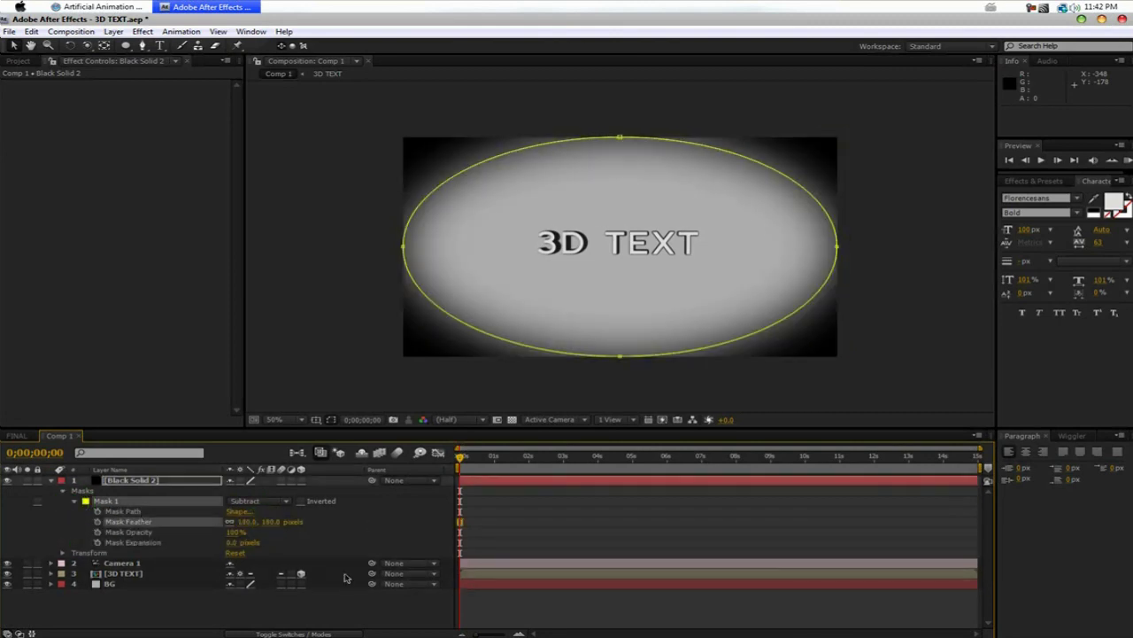
pyautogui.click(229, 532)
pyautogui.write('20')
pyautogui.press('Return')
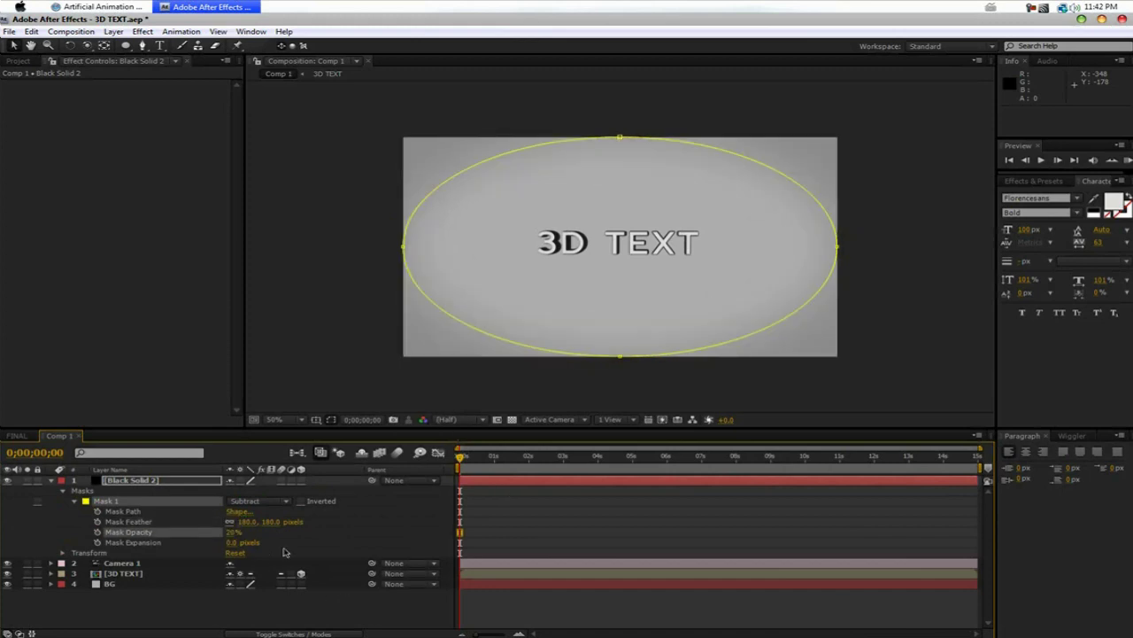
pyautogui.click(236, 532)
pyautogui.write('30')
pyautogui.press('Return')
# Rename the black solid to Vignett, orbit the camera, and view at 100%
pyautogui.click(324, 255)
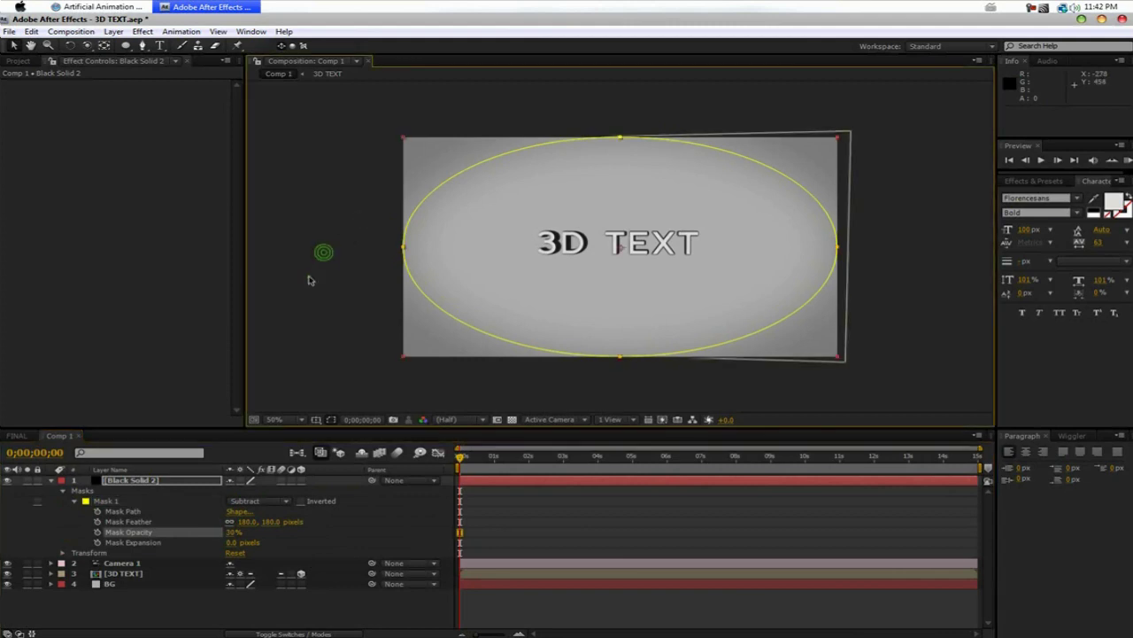
pyautogui.click(308, 280)
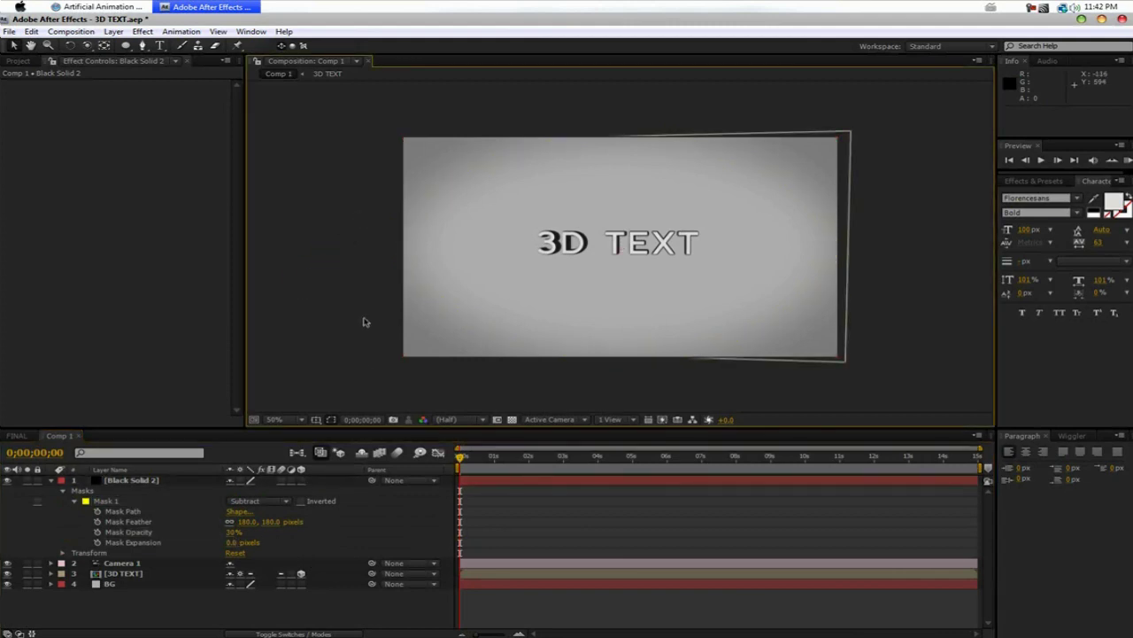
pyautogui.click(301, 216)
pyautogui.click(120, 479)
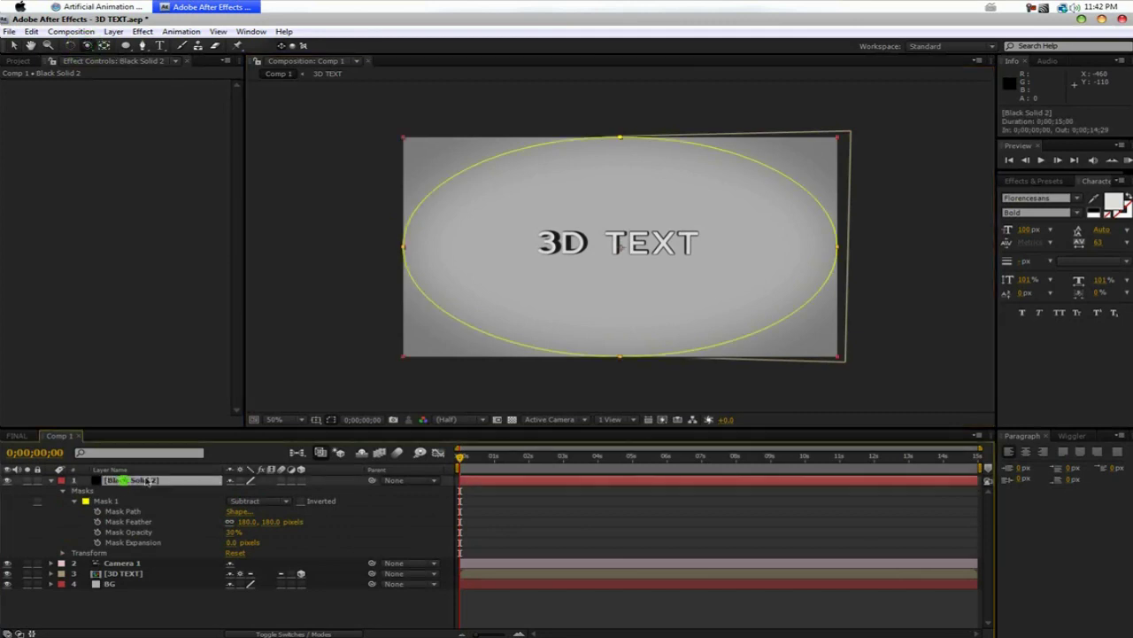
pyautogui.write('Vignet')
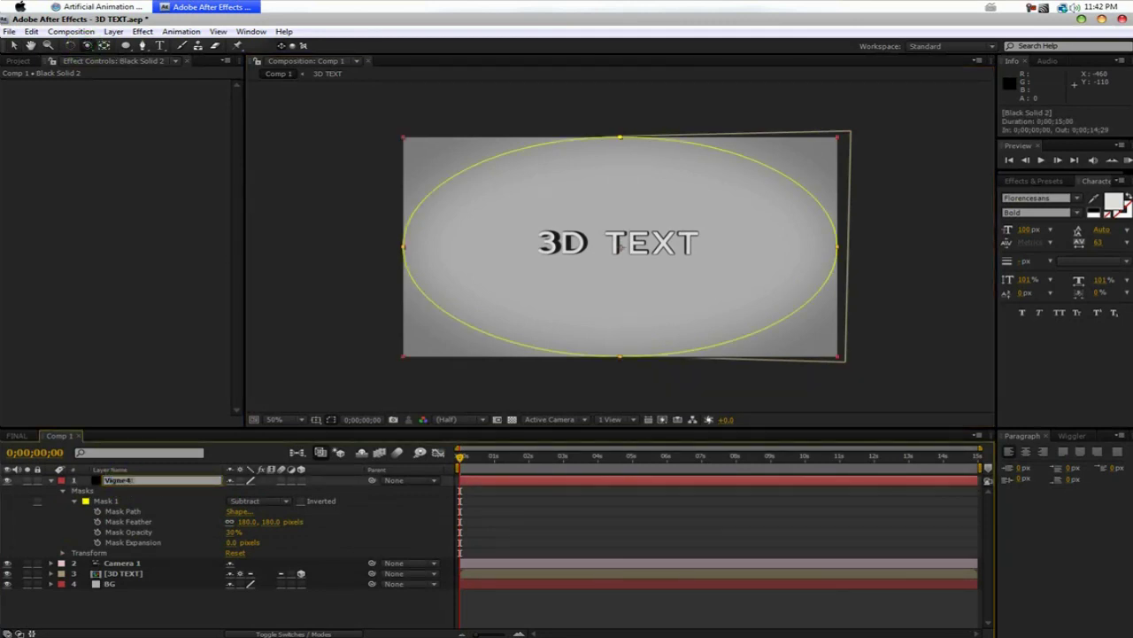
pyautogui.write('t')
pyautogui.press('Return')
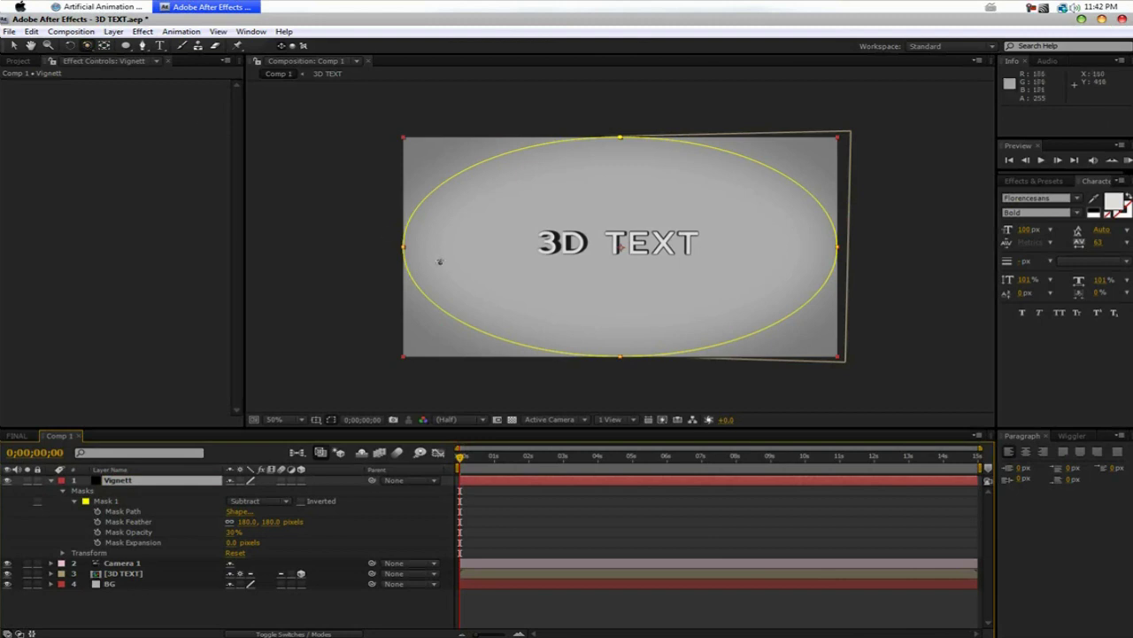
pyautogui.moveTo(439, 261); pyautogui.dragTo(481, 277)
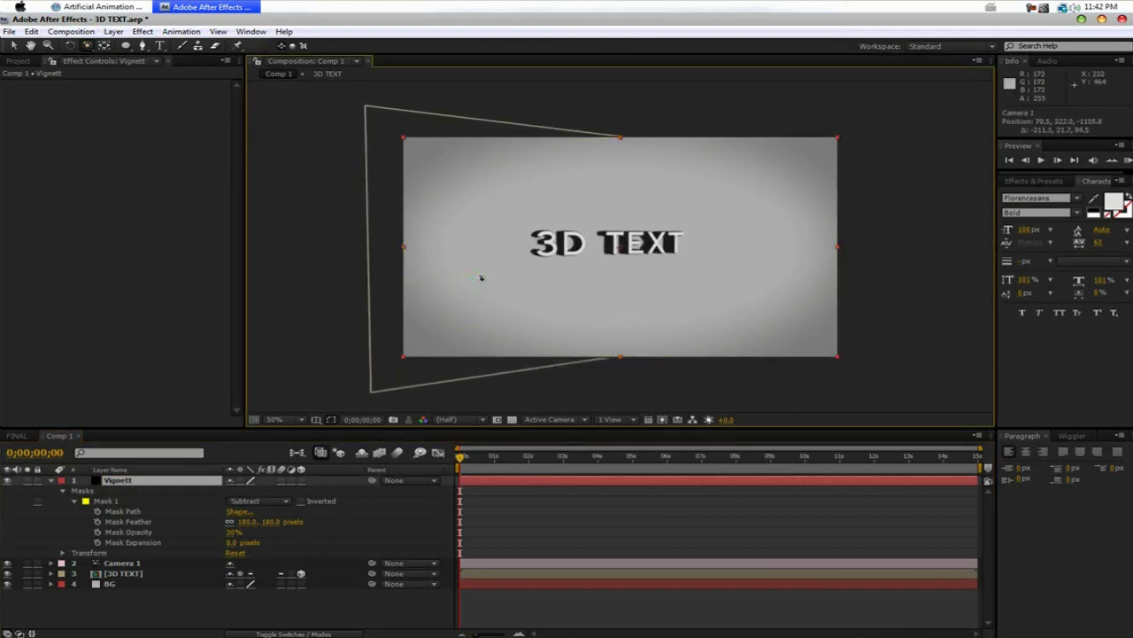
pyautogui.press('v')
pyautogui.press('/')
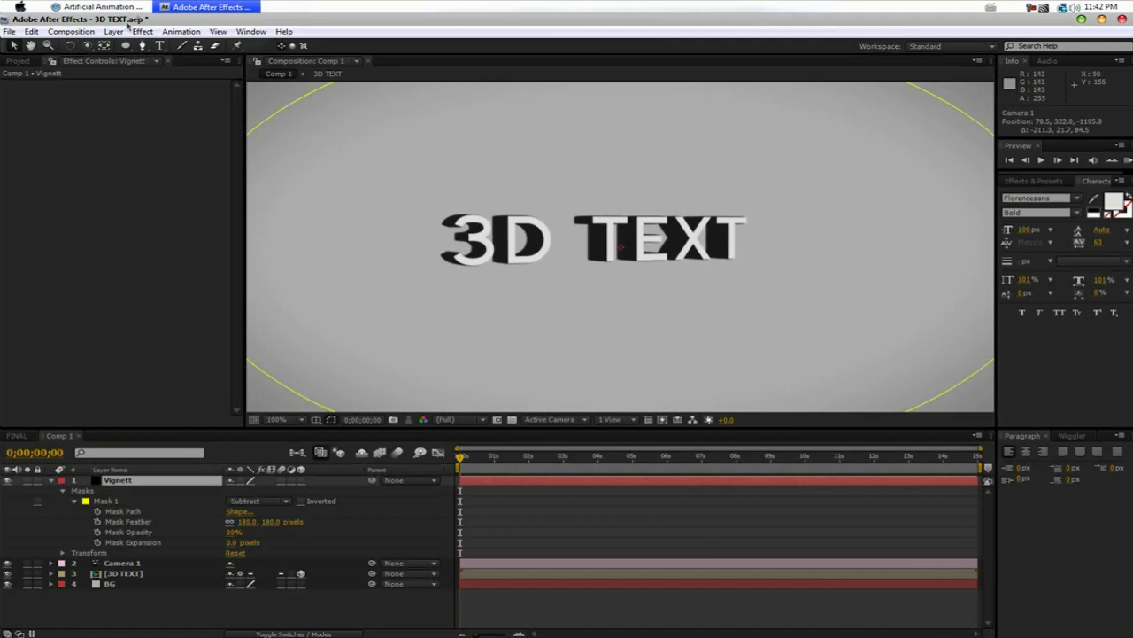
# Add a white point light named Light 1
pyautogui.click(113, 31)
pyautogui.click(120, 45)
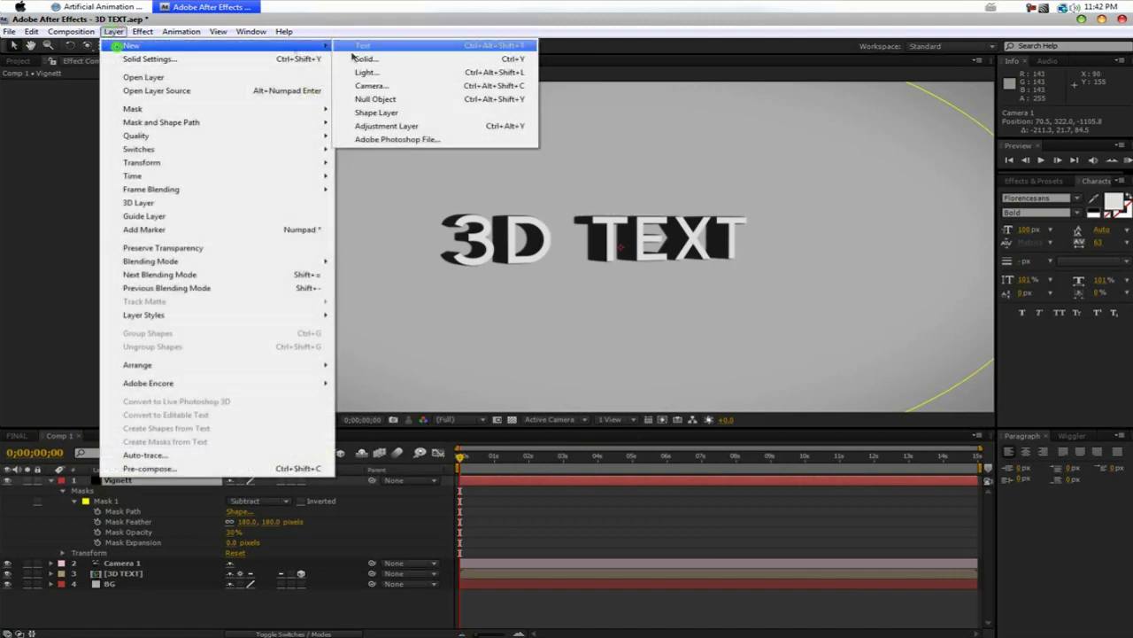
pyautogui.click(387, 73)
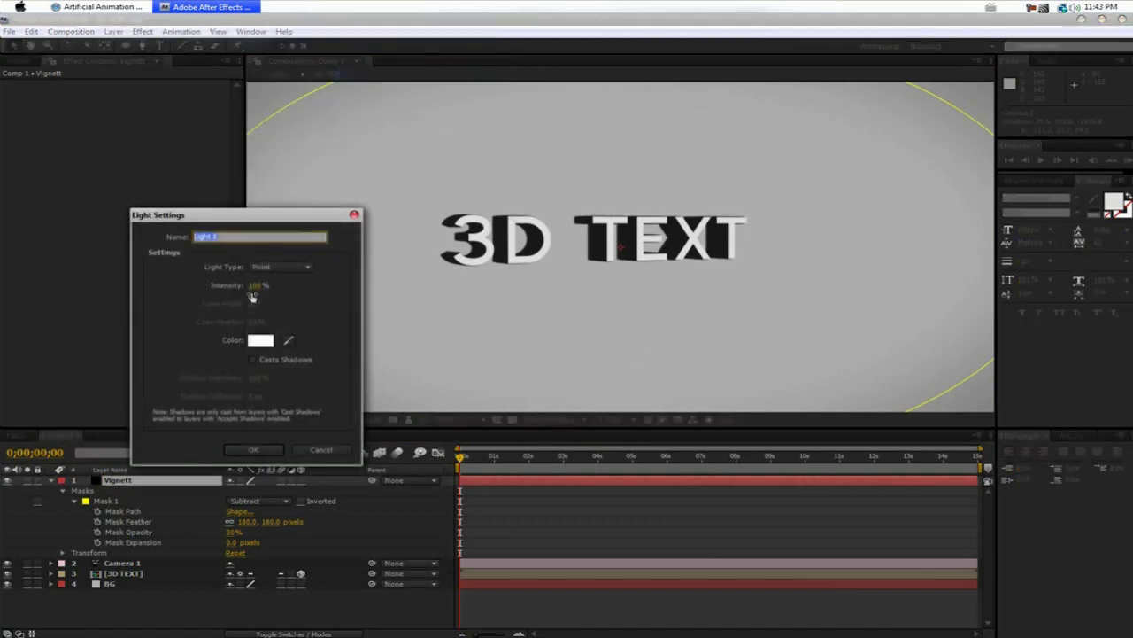
pyautogui.click(260, 343)
pyautogui.click(442, 396)
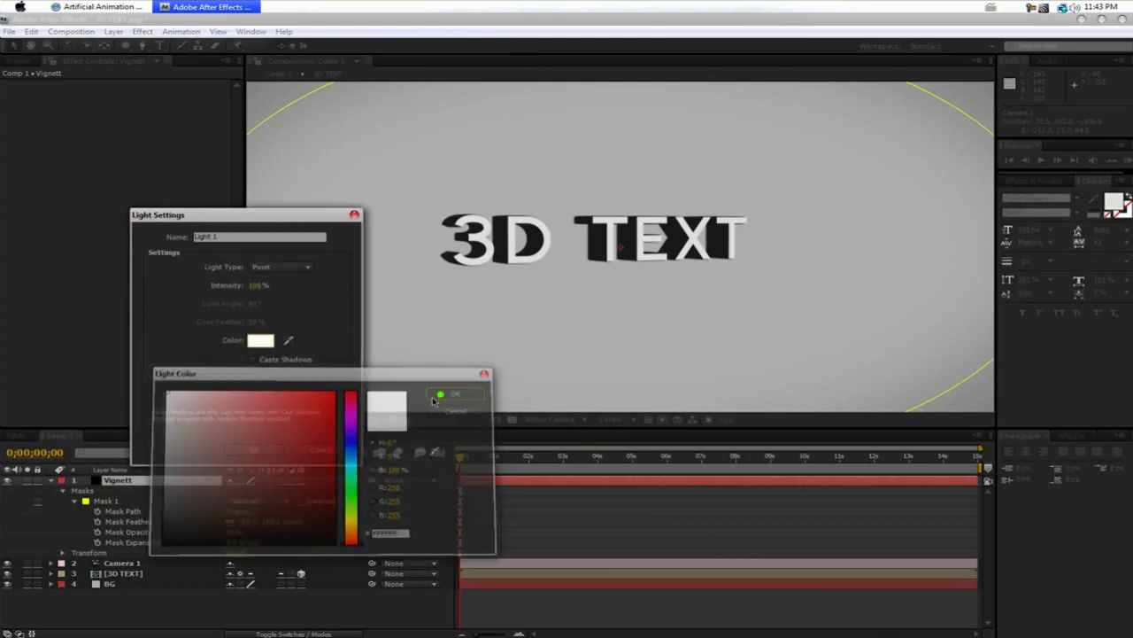
pyautogui.click(254, 450)
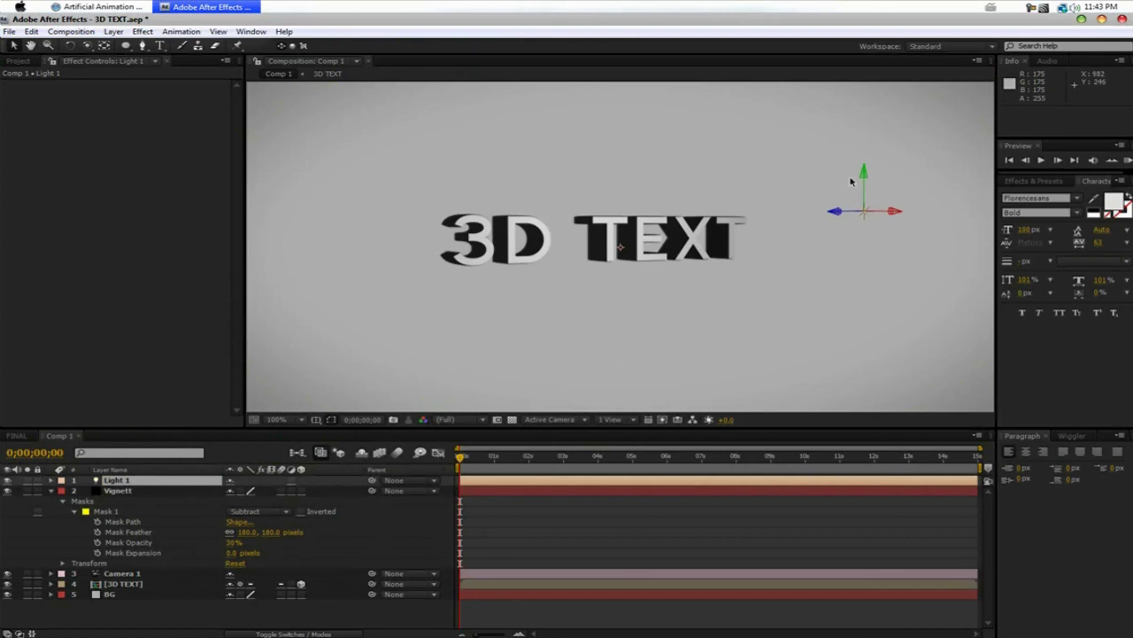
# Position Light 1 along its axes just right of the 3D TEXT, then deselect and view at 100%
pyautogui.moveTo(846, 213); pyautogui.dragTo(699, 223)
pyautogui.moveTo(777, 220)
pyautogui.mouseDown()
pyautogui.moveTo(877, 222)
pyautogui.moveTo(779, 222)
pyautogui.mouseUp()
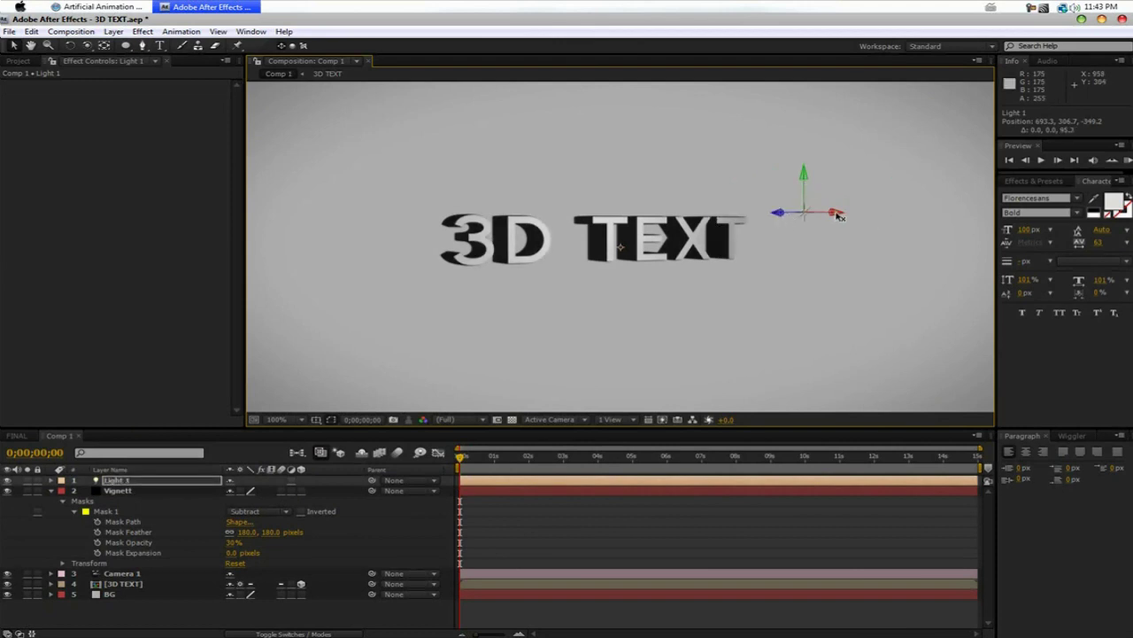
pyautogui.moveTo(840, 216); pyautogui.dragTo(798, 232)
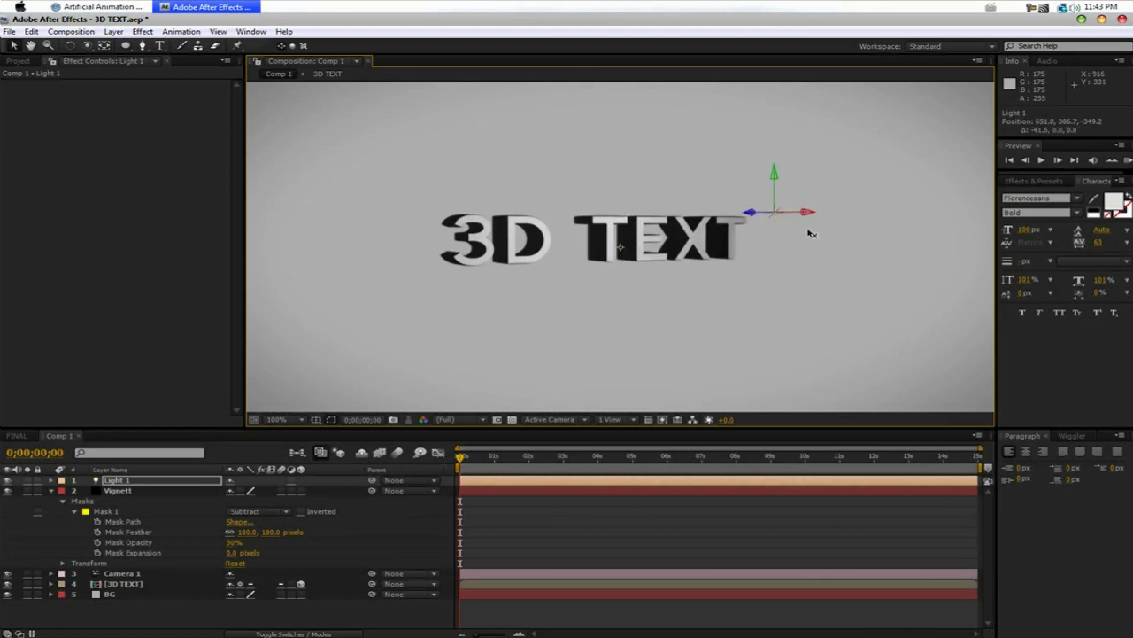
pyautogui.click(742, 300)
pyautogui.scroll(-2, 742, 299)
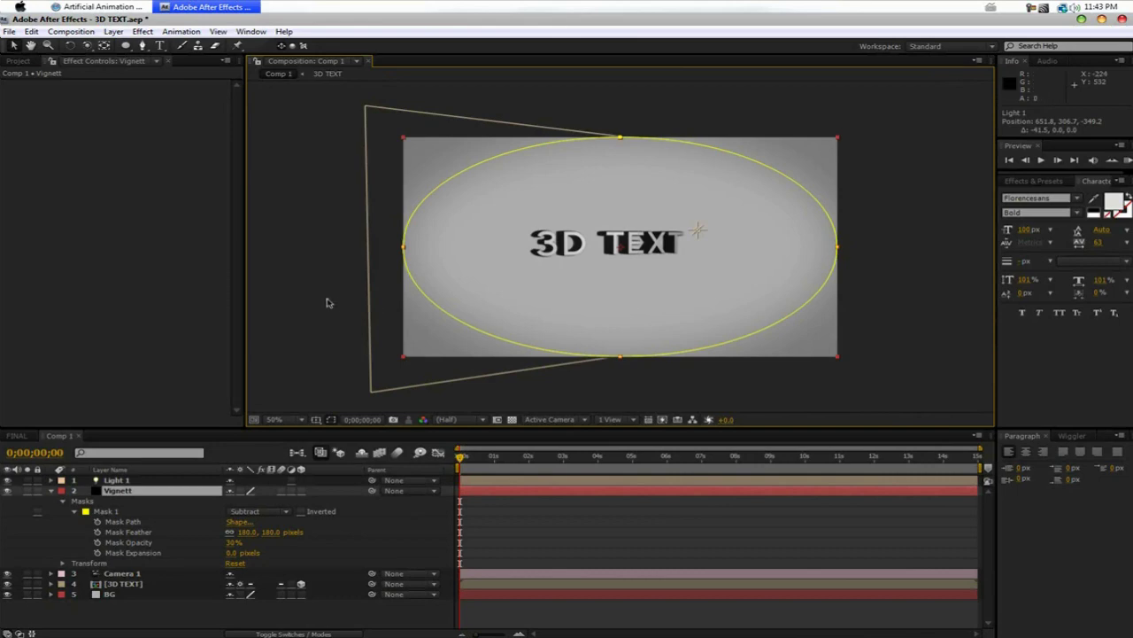
pyautogui.click(329, 372)
pyautogui.press('/')
# Preview the finished comp maximized, collapse the Vignett layer's properties, and switch to the browser
pyautogui.click(555, 283)
pyautogui.press('`')
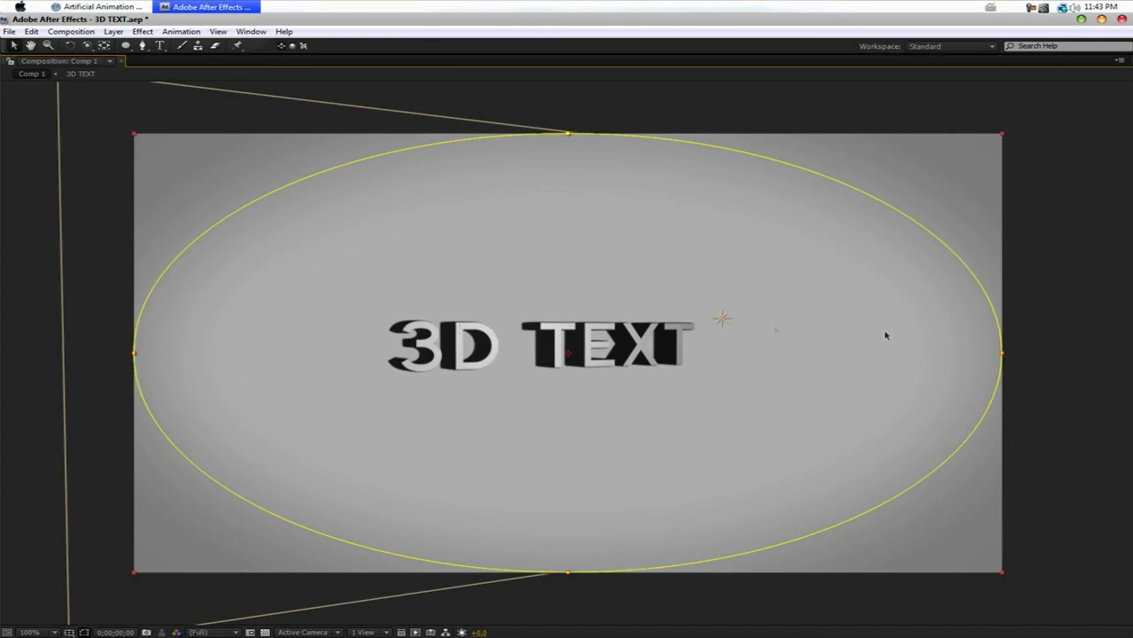
pyautogui.click(1056, 383)
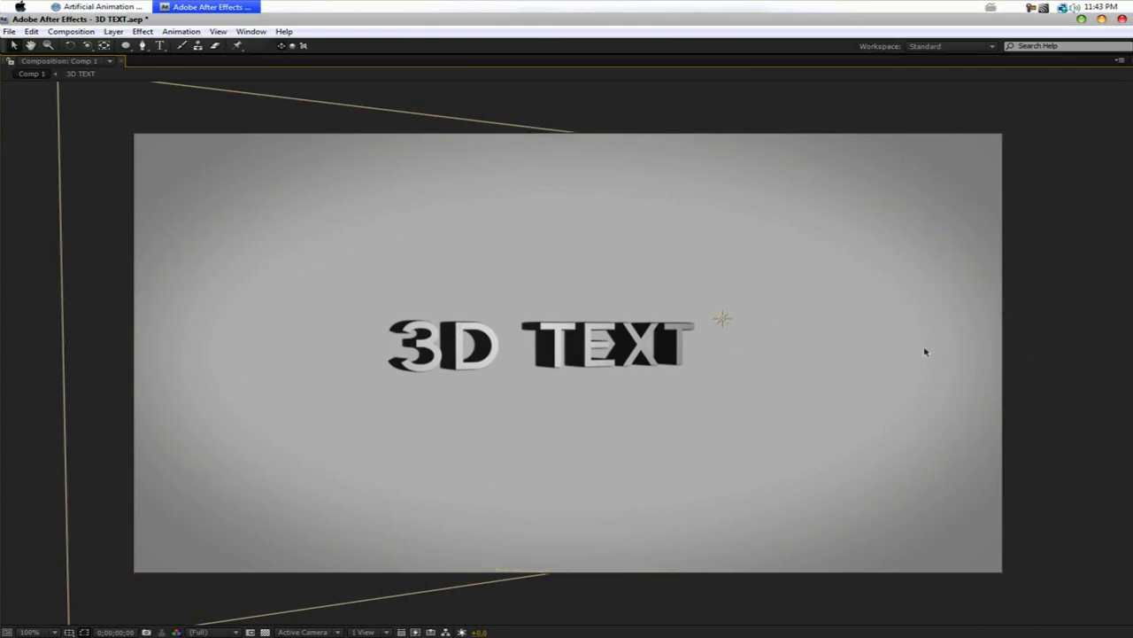
pyautogui.press('`')
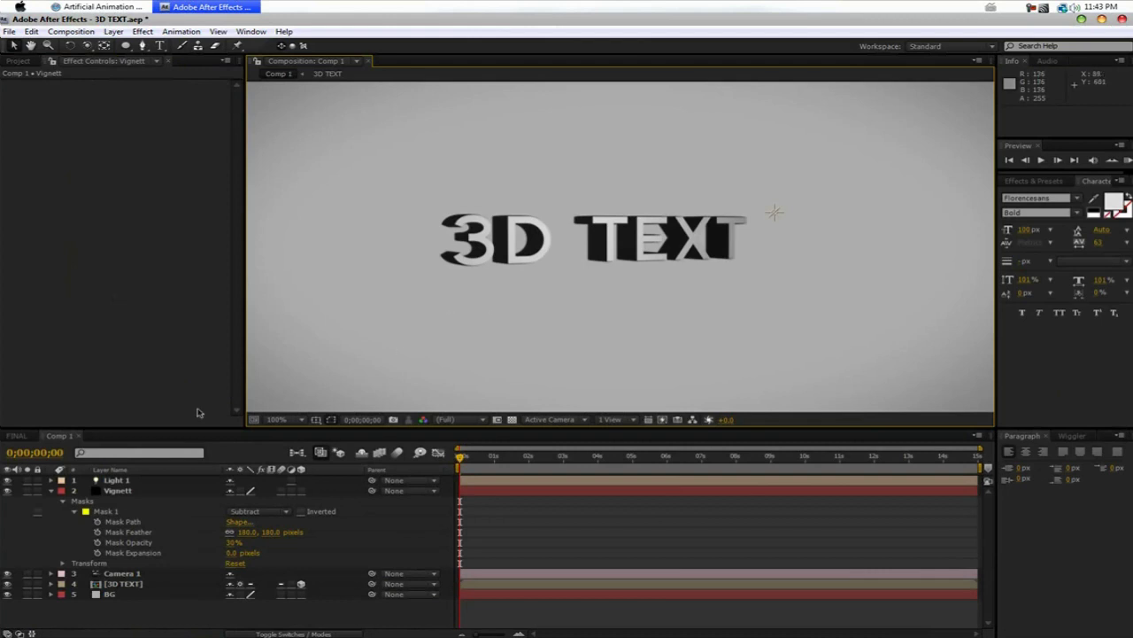
pyautogui.click(52, 491)
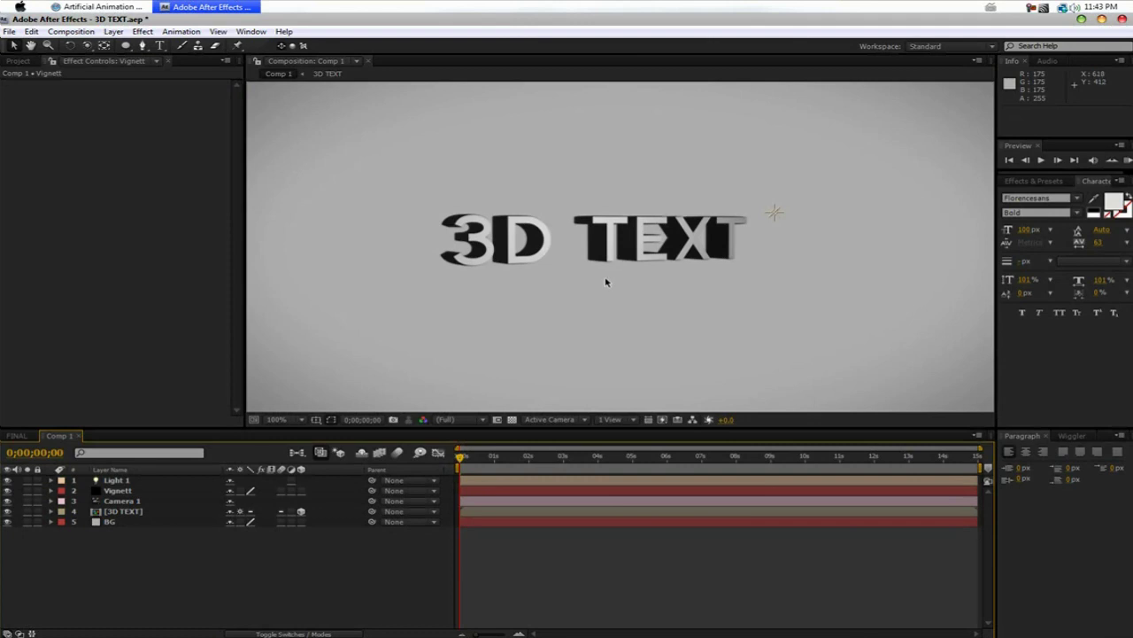
pyautogui.click(99, 7)
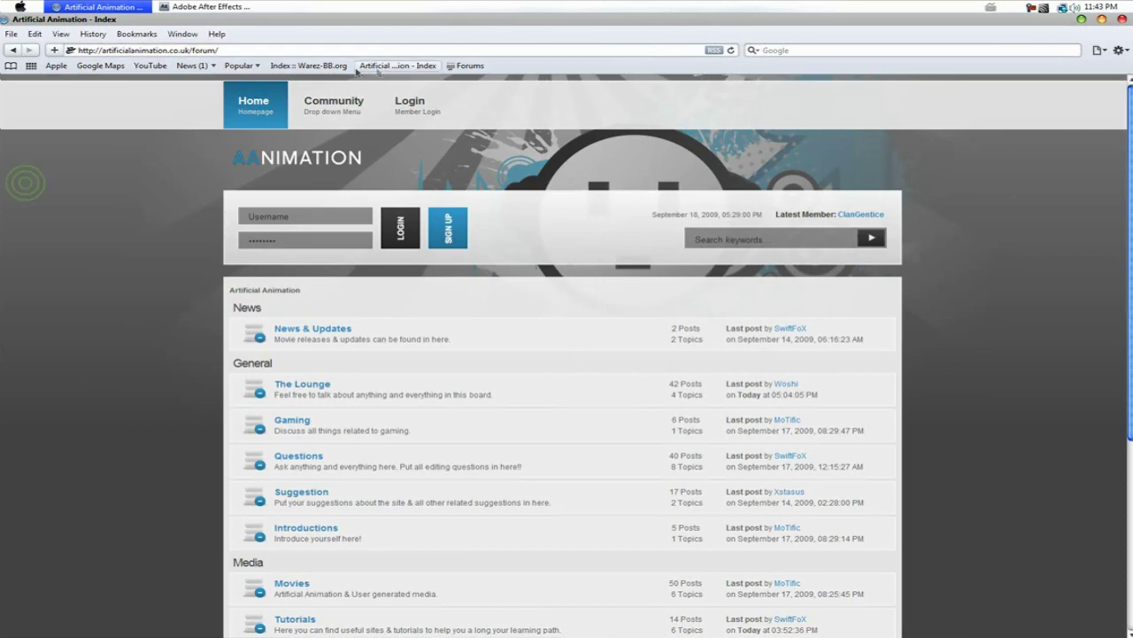
pyautogui.scroll(-2, 127, 124)
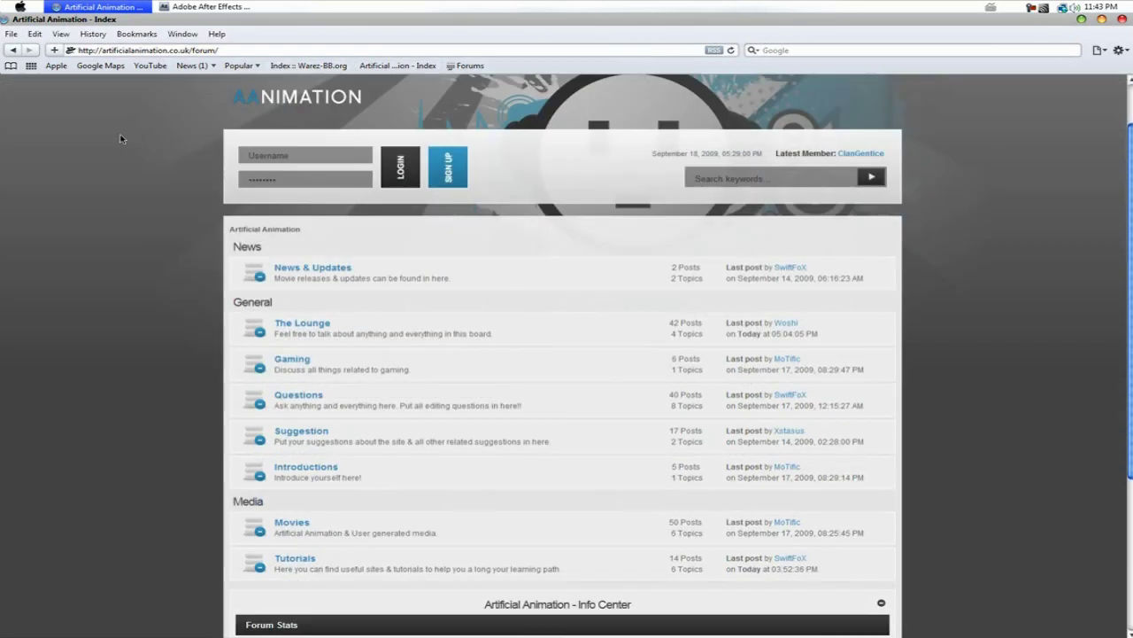
pyautogui.click(306, 559)
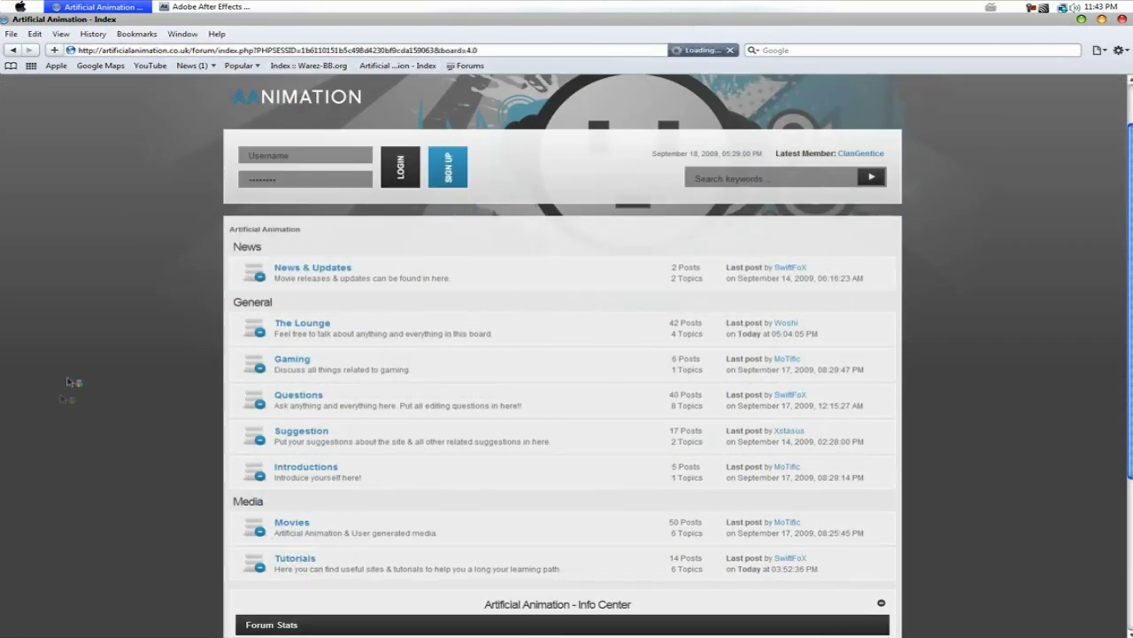
pyautogui.click(354, 352)
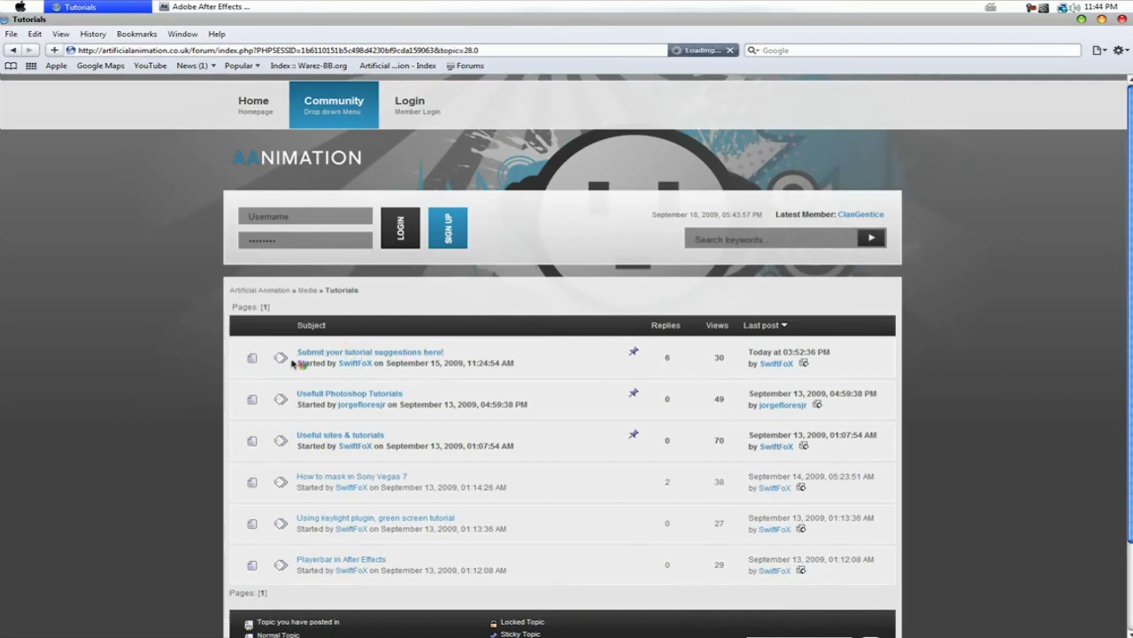
pyautogui.scroll(-5, 436, 363)
pyautogui.scroll(-3, 437, 363)
pyautogui.scroll(10, 436, 363)
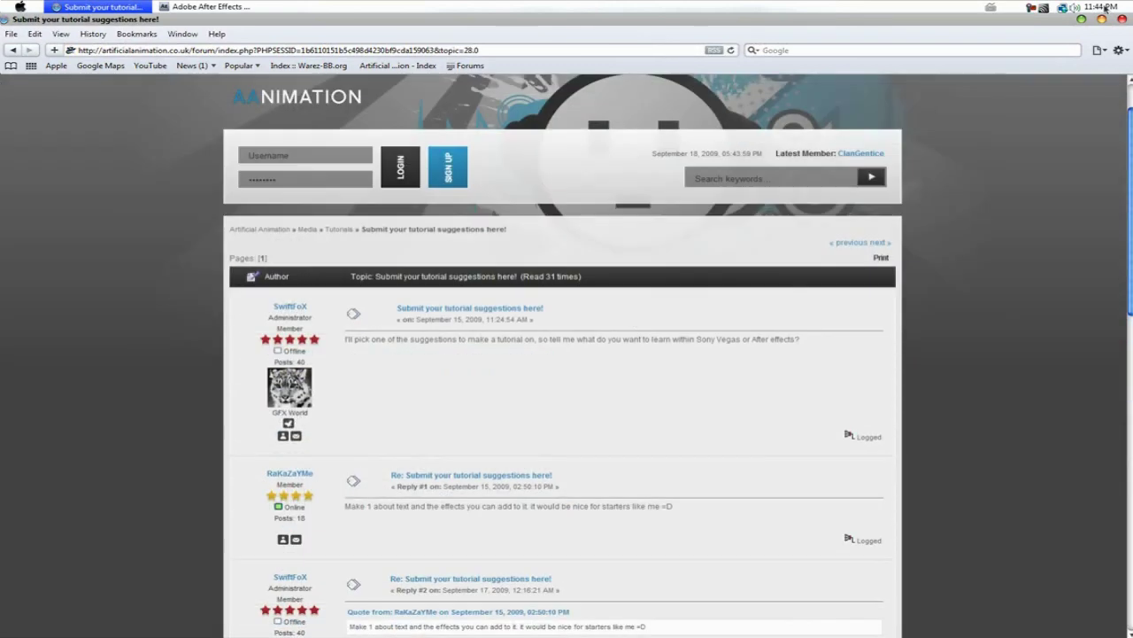
pyautogui.press('super+Tab')
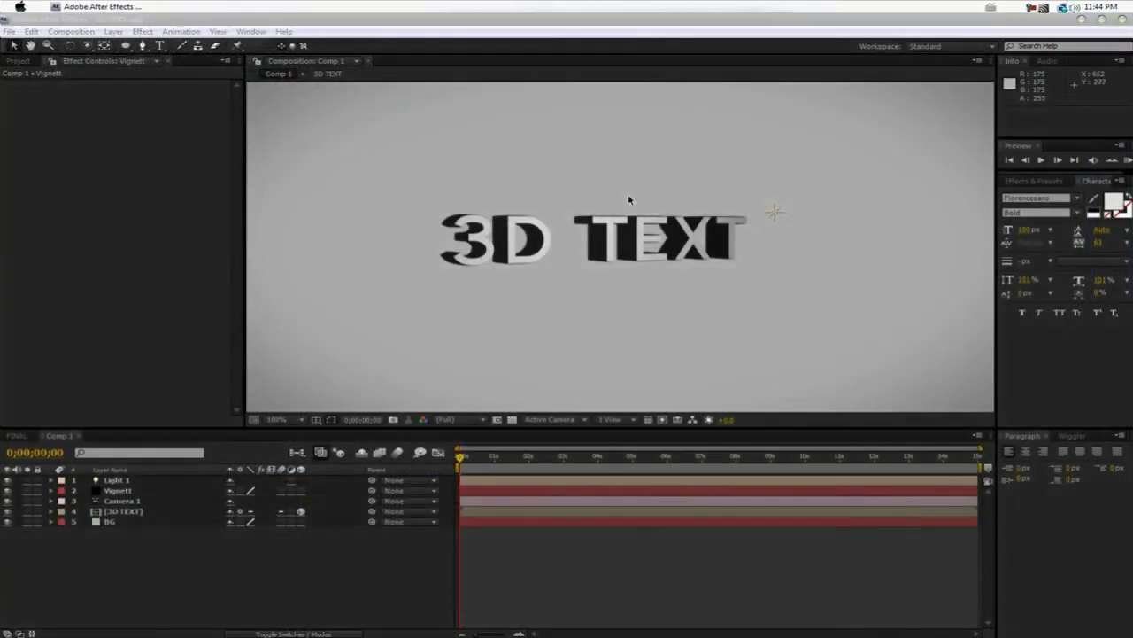